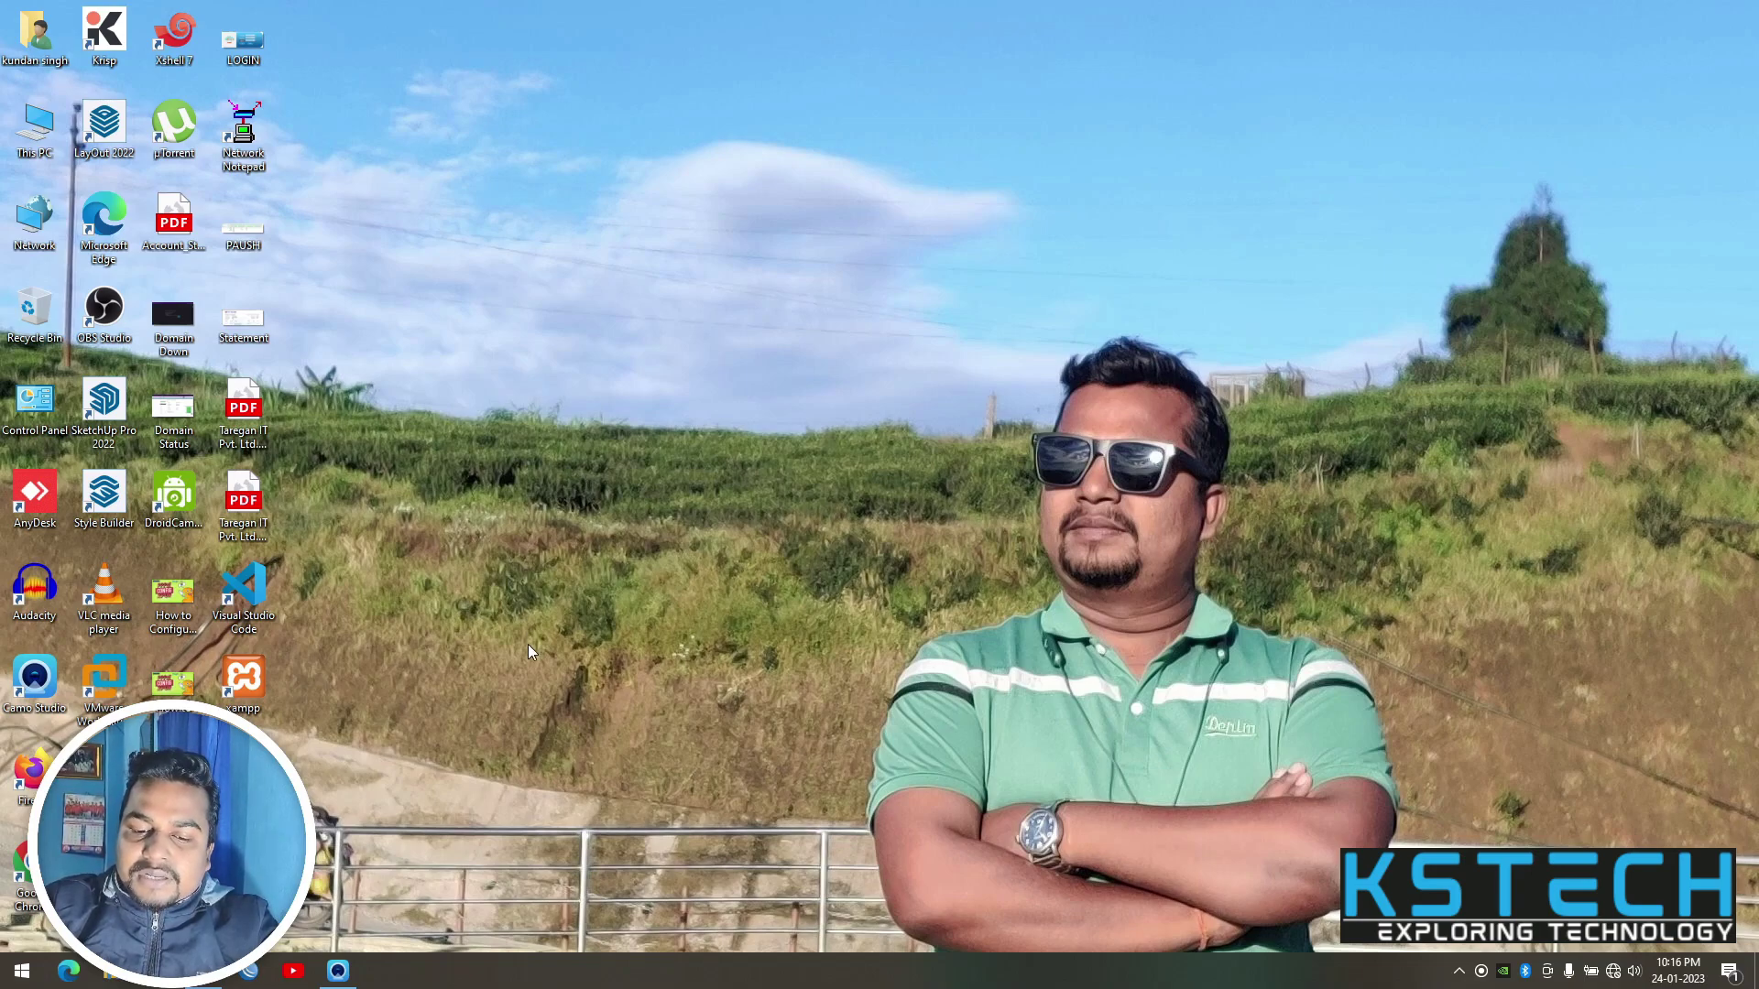
Launch WinBox from the taskbar to manage the MikroTik router.
click(253, 973)
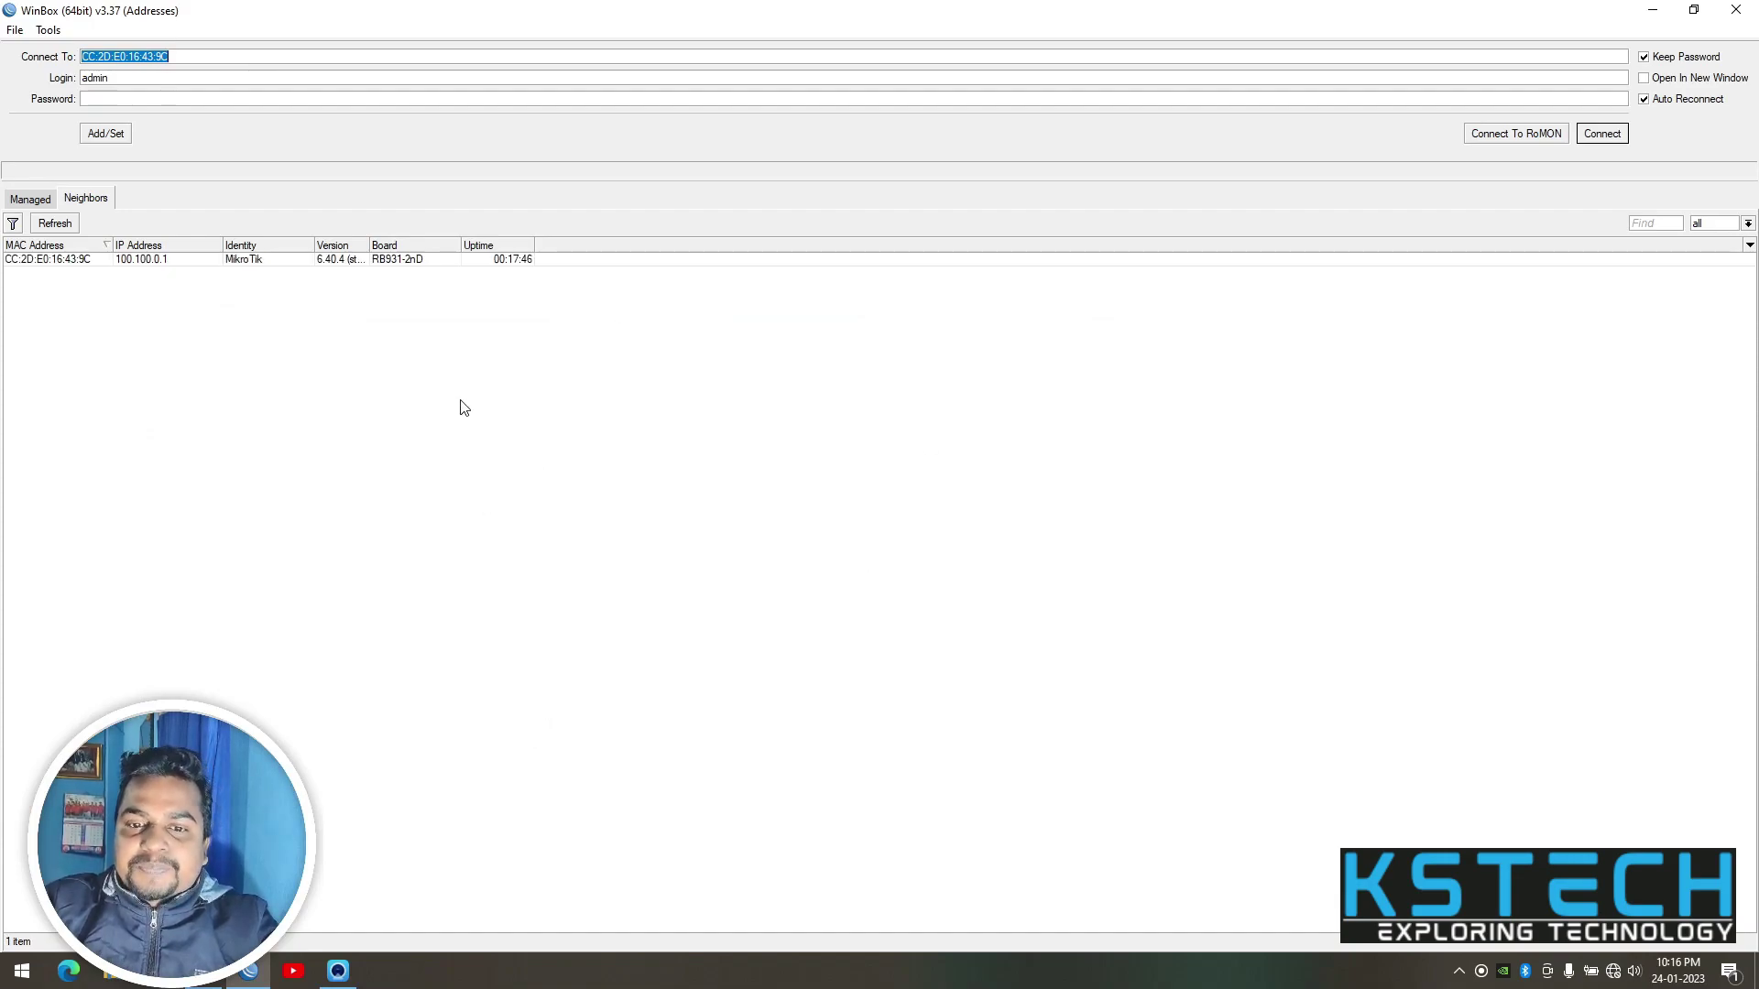
Connect to the hAP mini by its MAC address as admin.
click(43, 261)
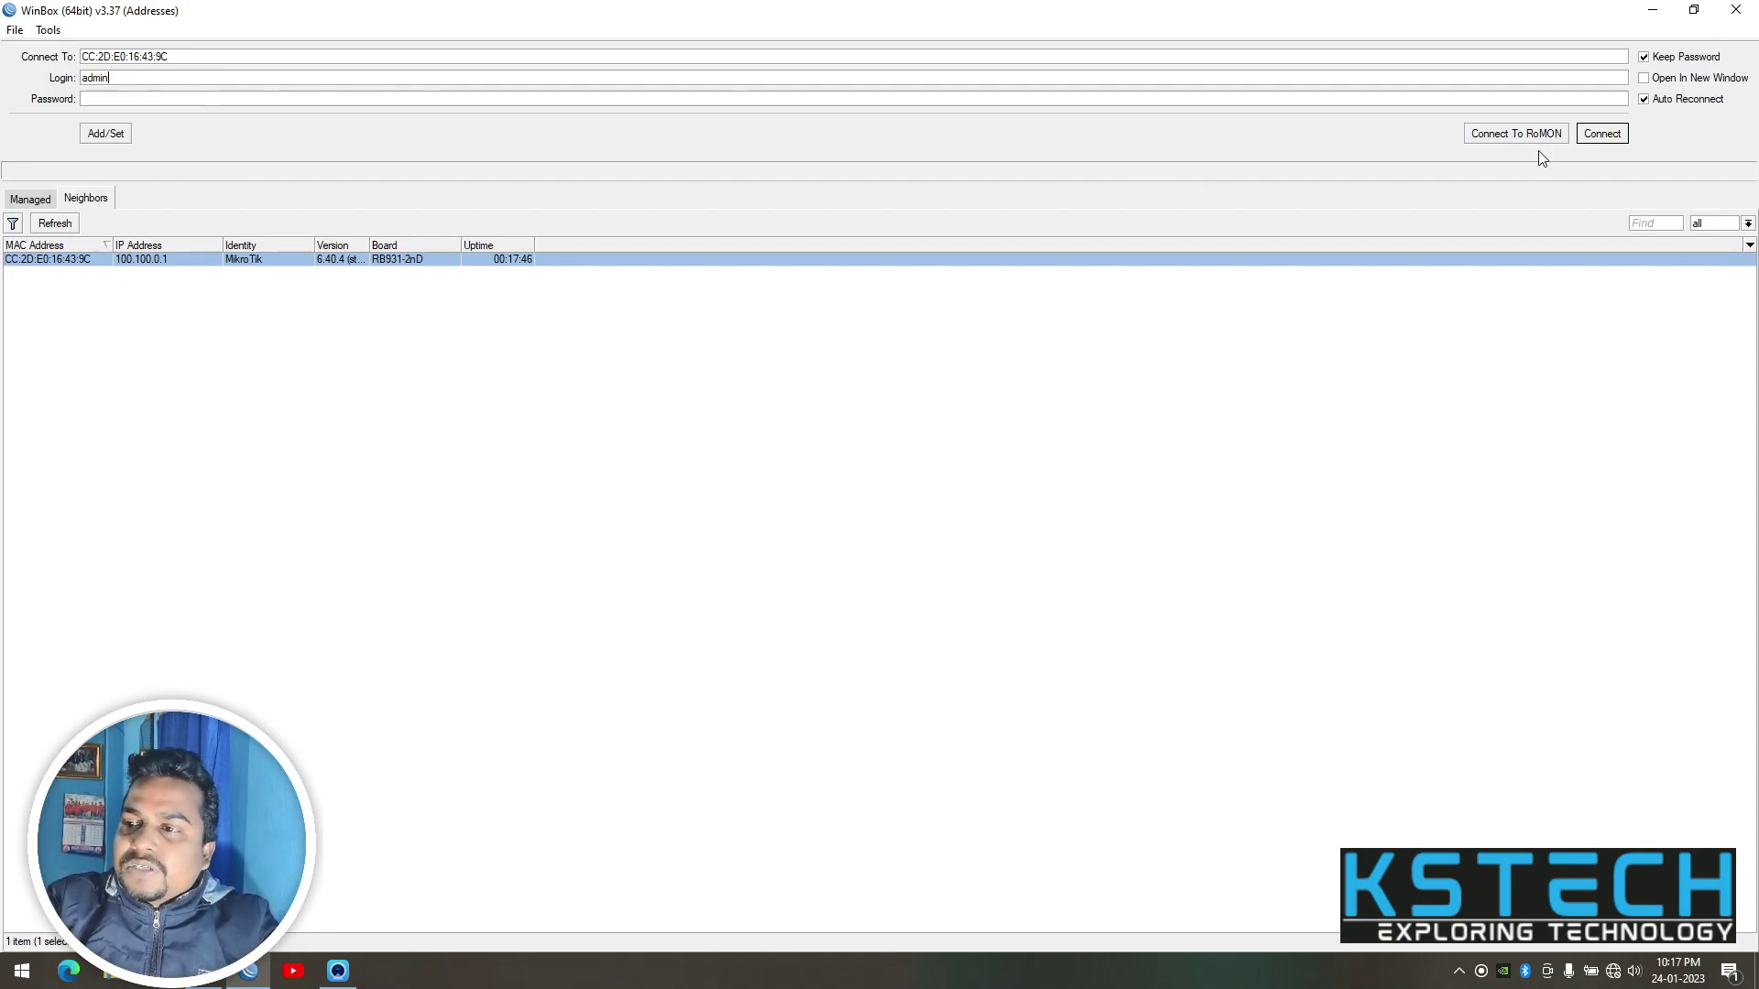
click(1601, 138)
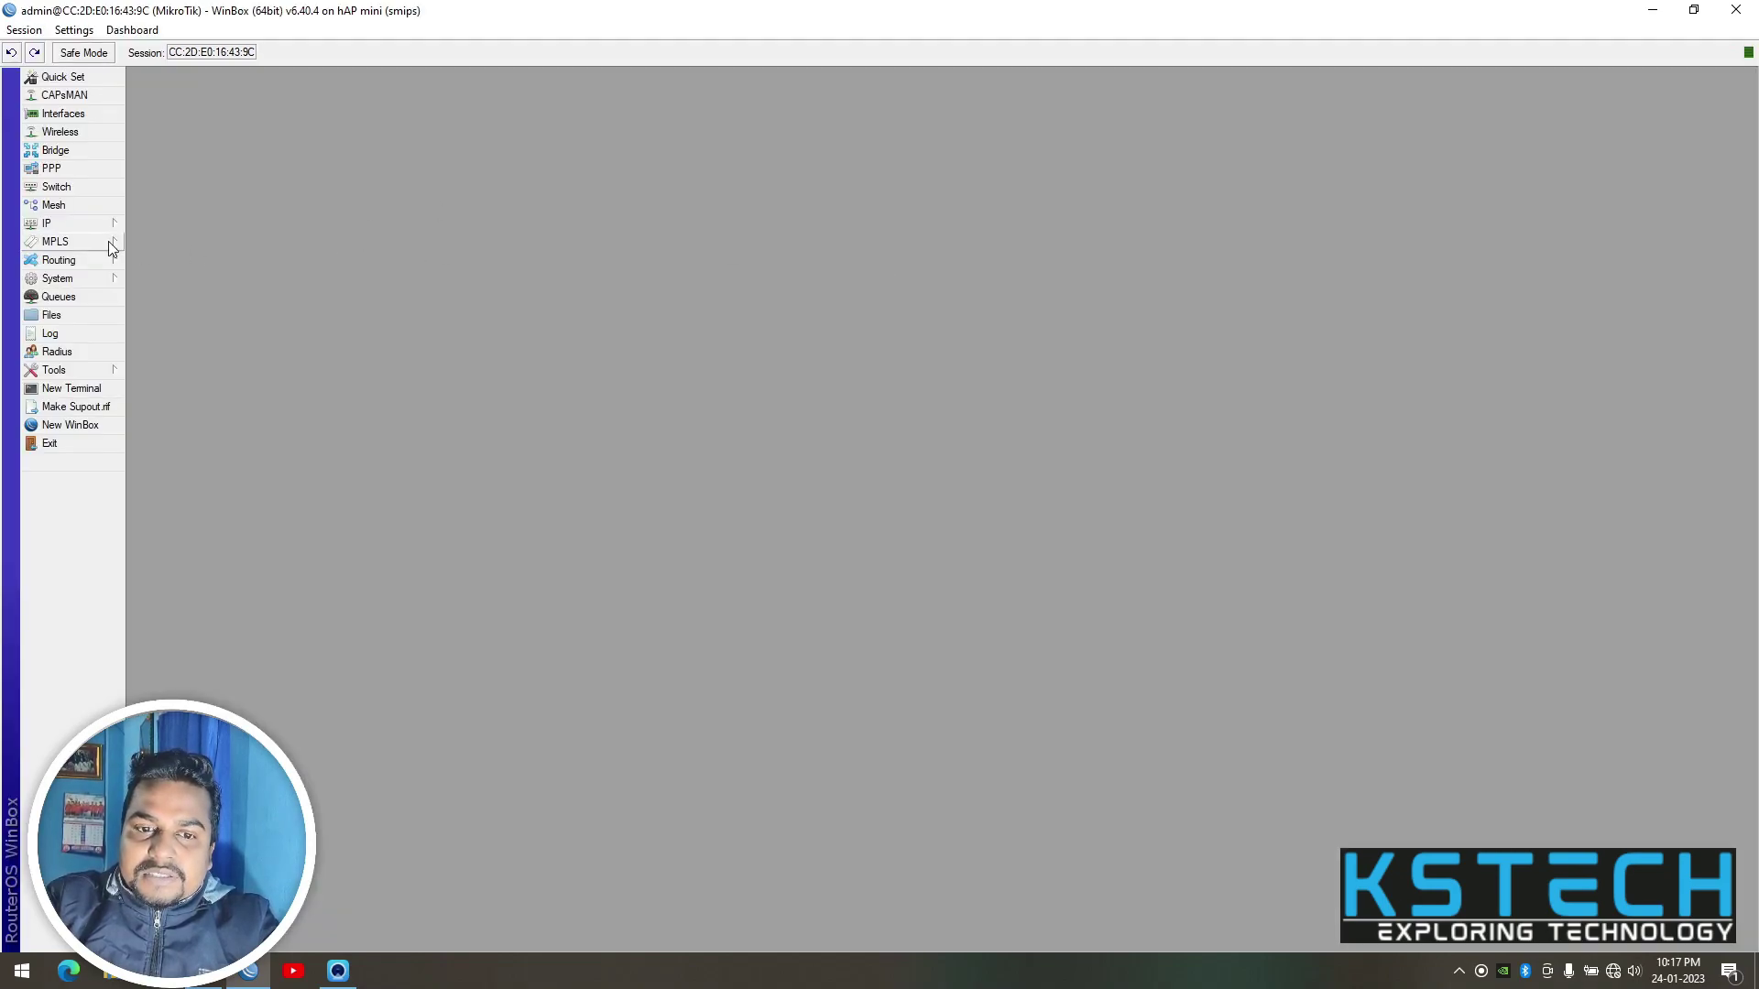
Reset the router's configuration with No Default Configuration ticked and confirm the reboot.
click(90, 223)
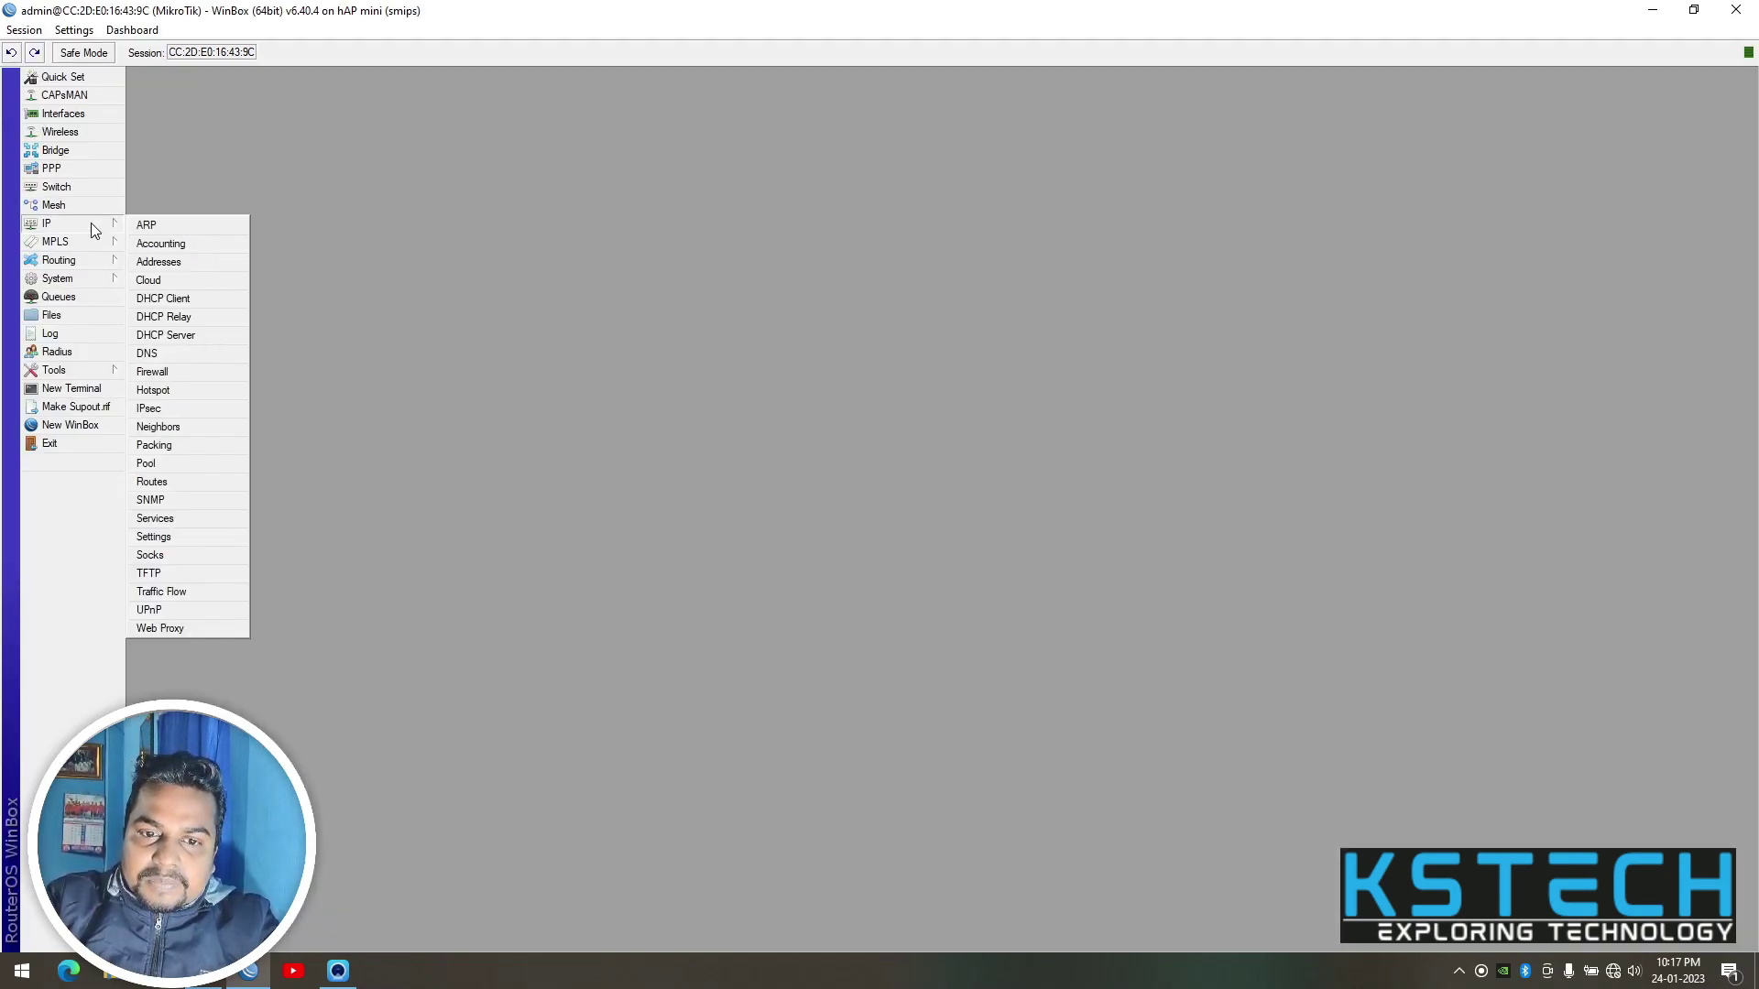
click(81, 281)
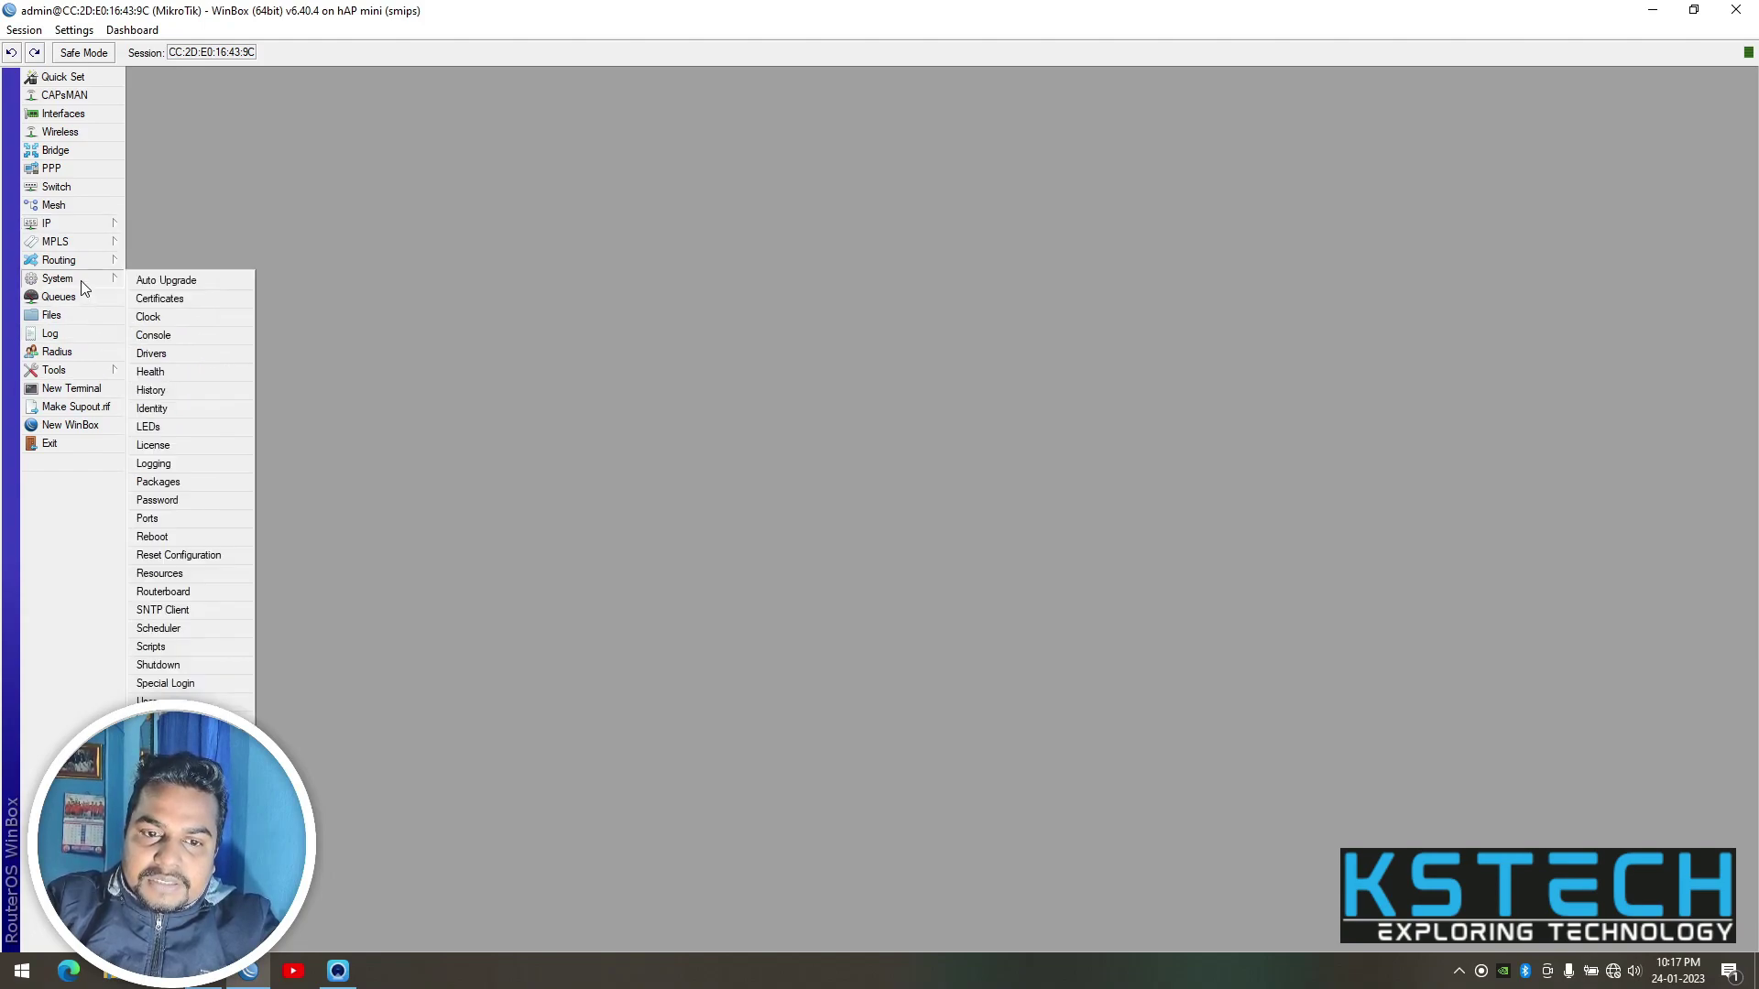
click(204, 555)
click(857, 520)
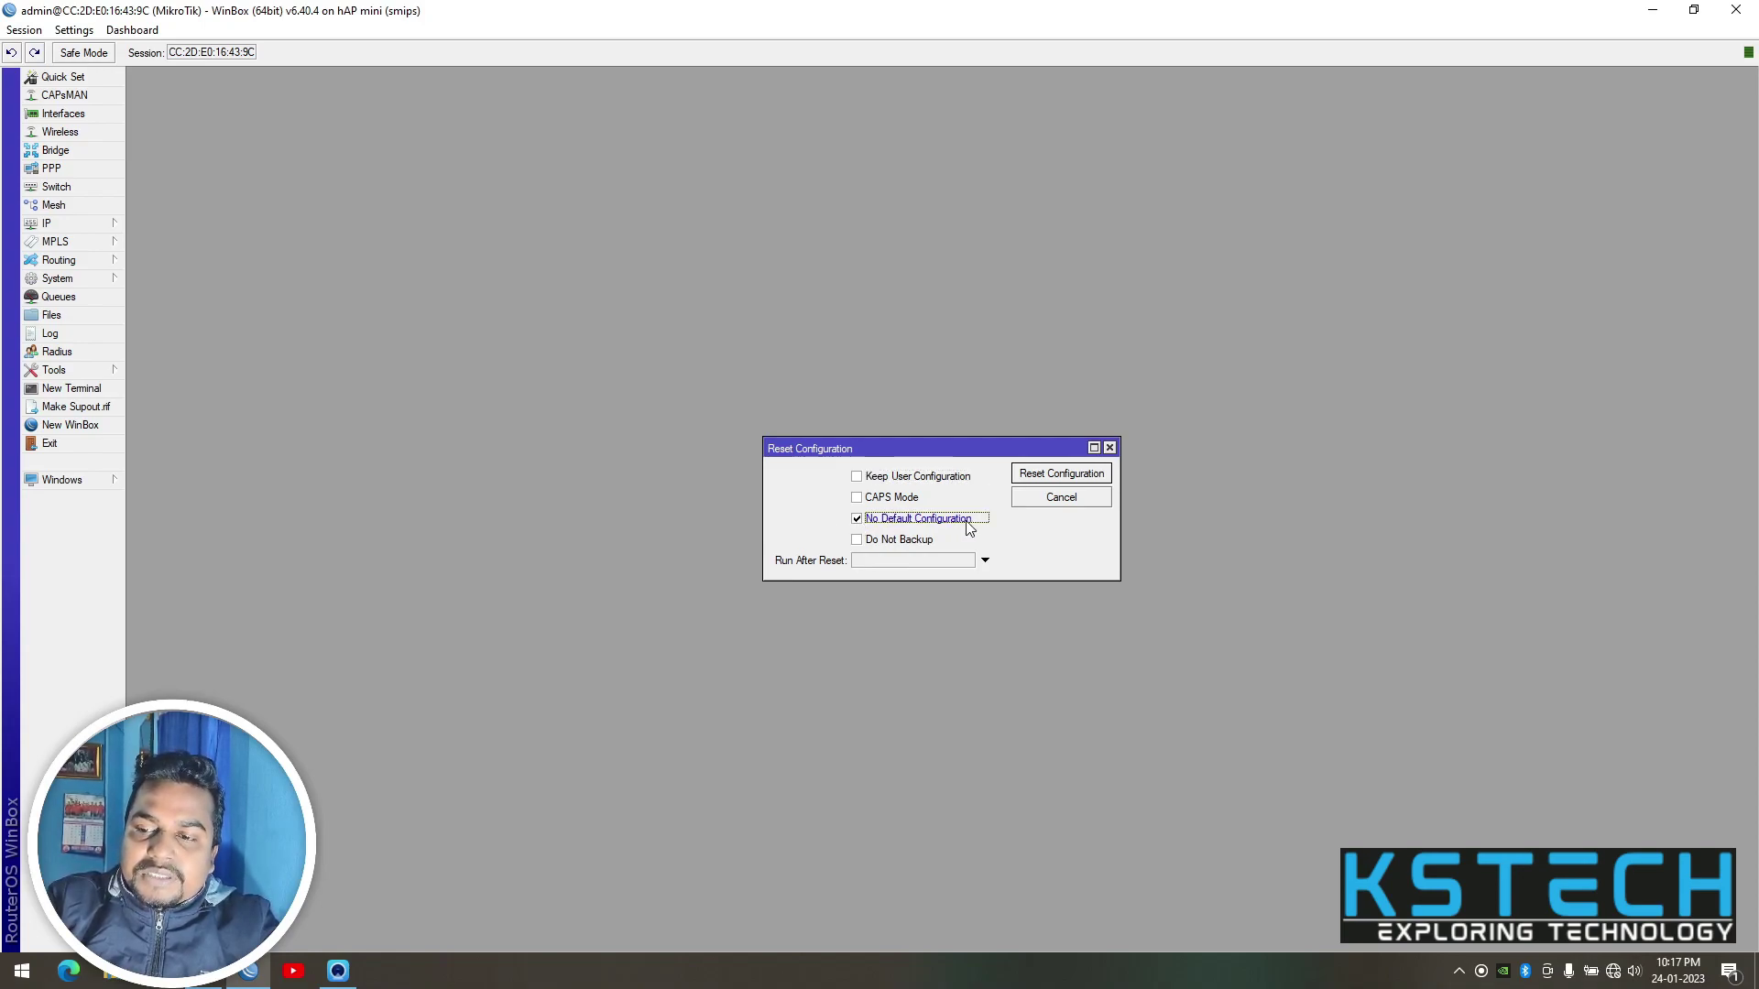
click(1042, 480)
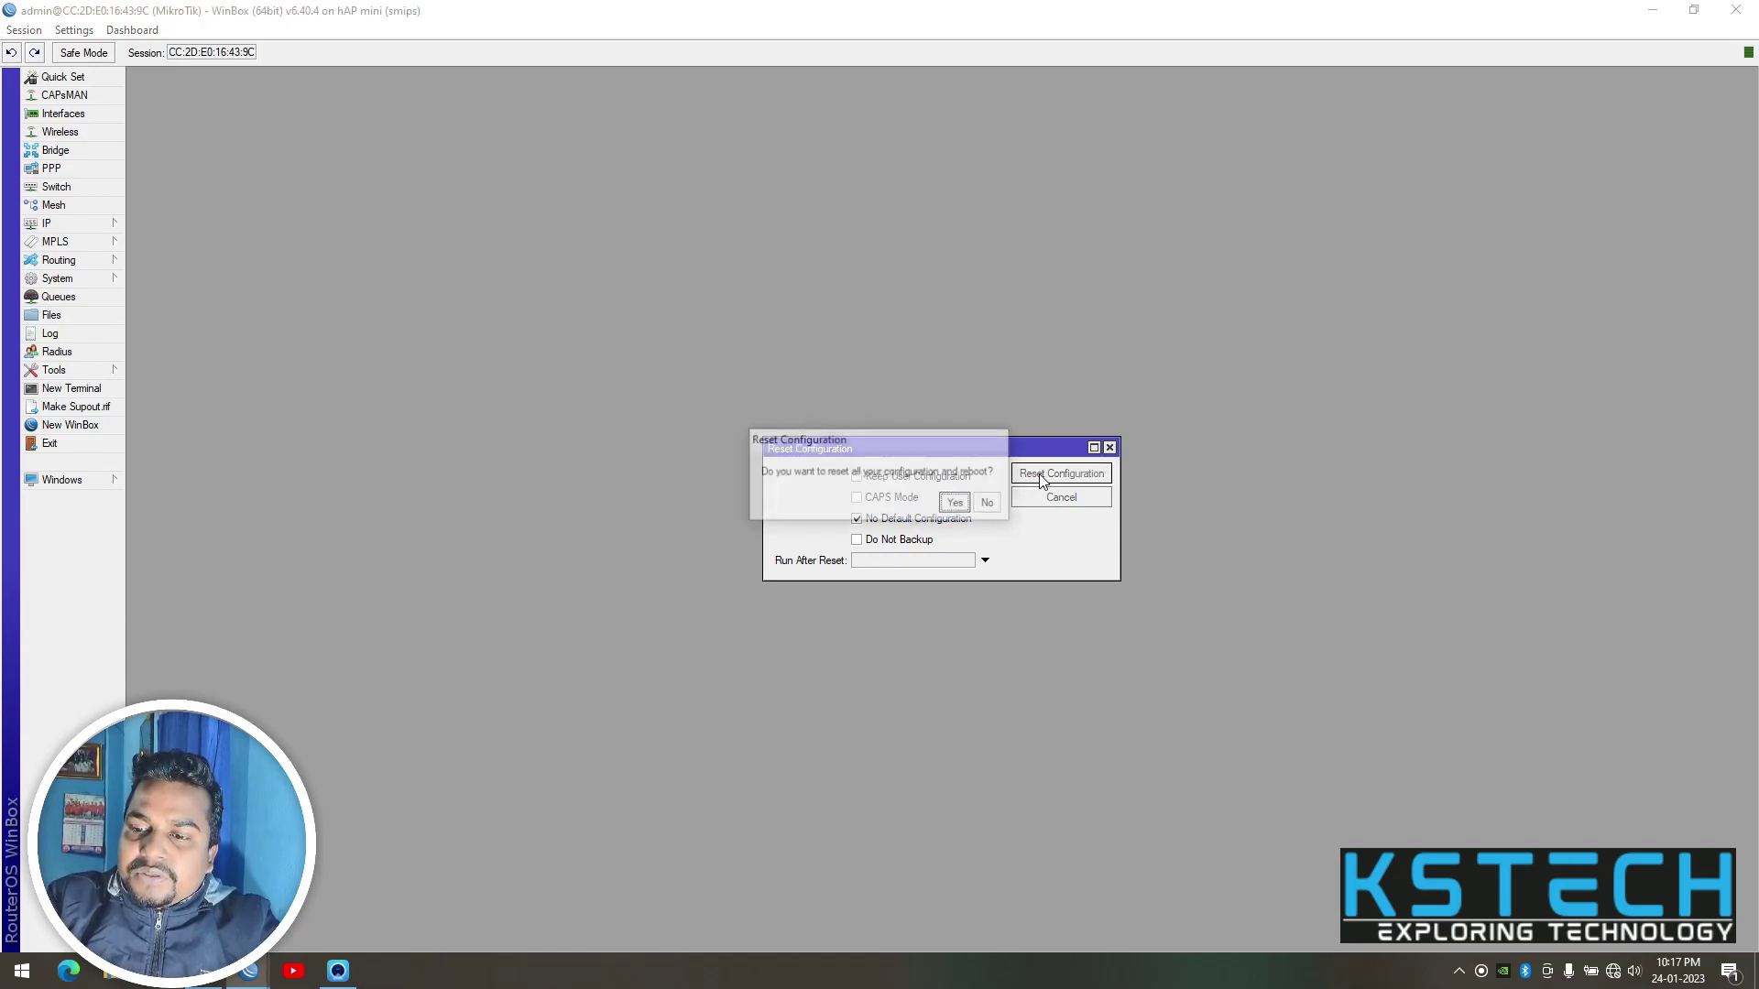
click(954, 503)
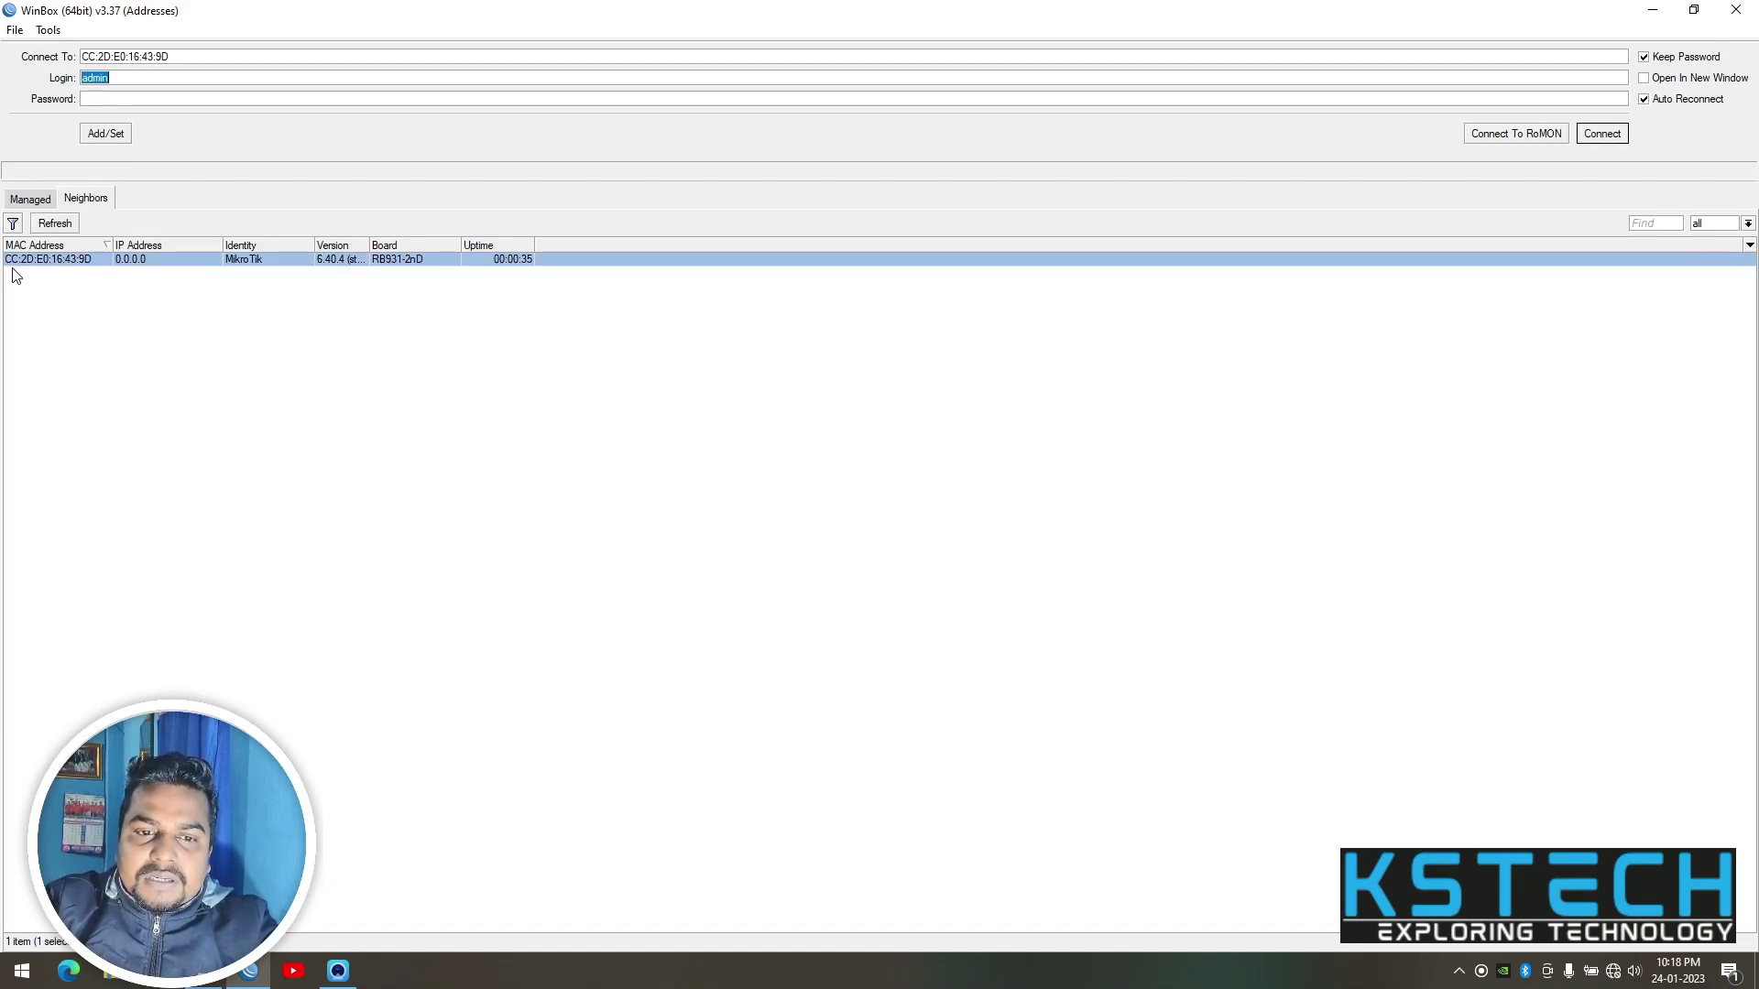
Log back in to the reset router by MAC and open Quick Set.
click(41, 264)
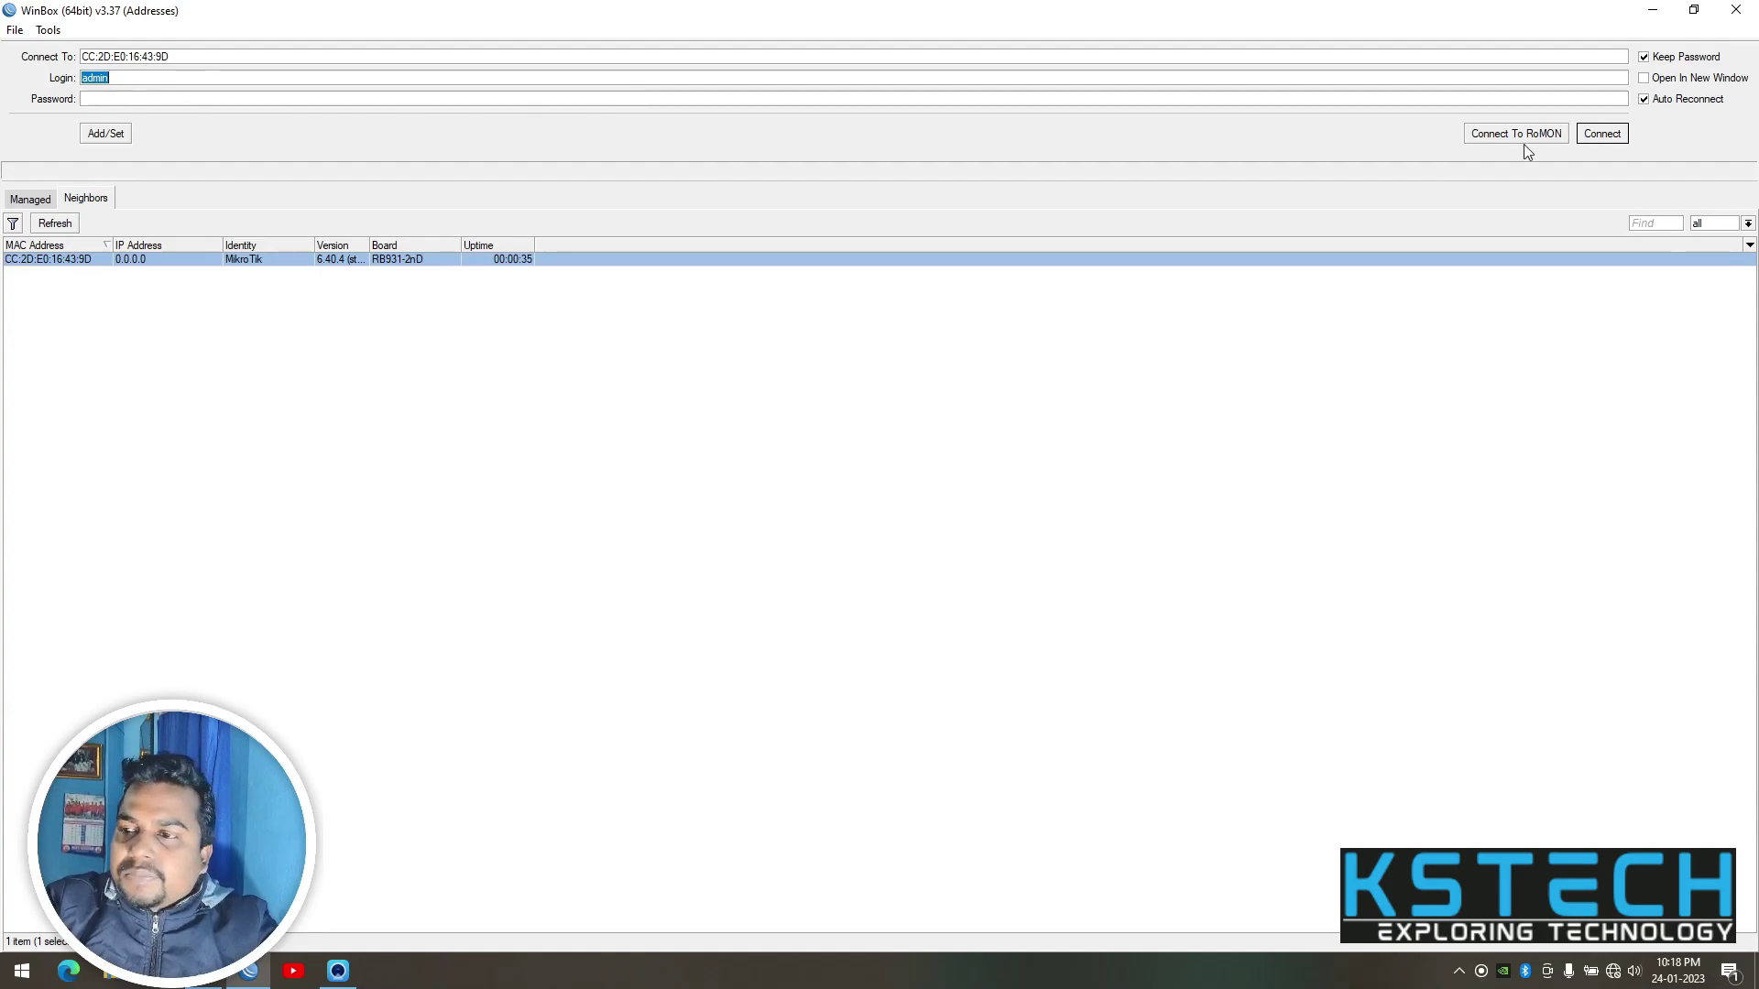
click(1618, 136)
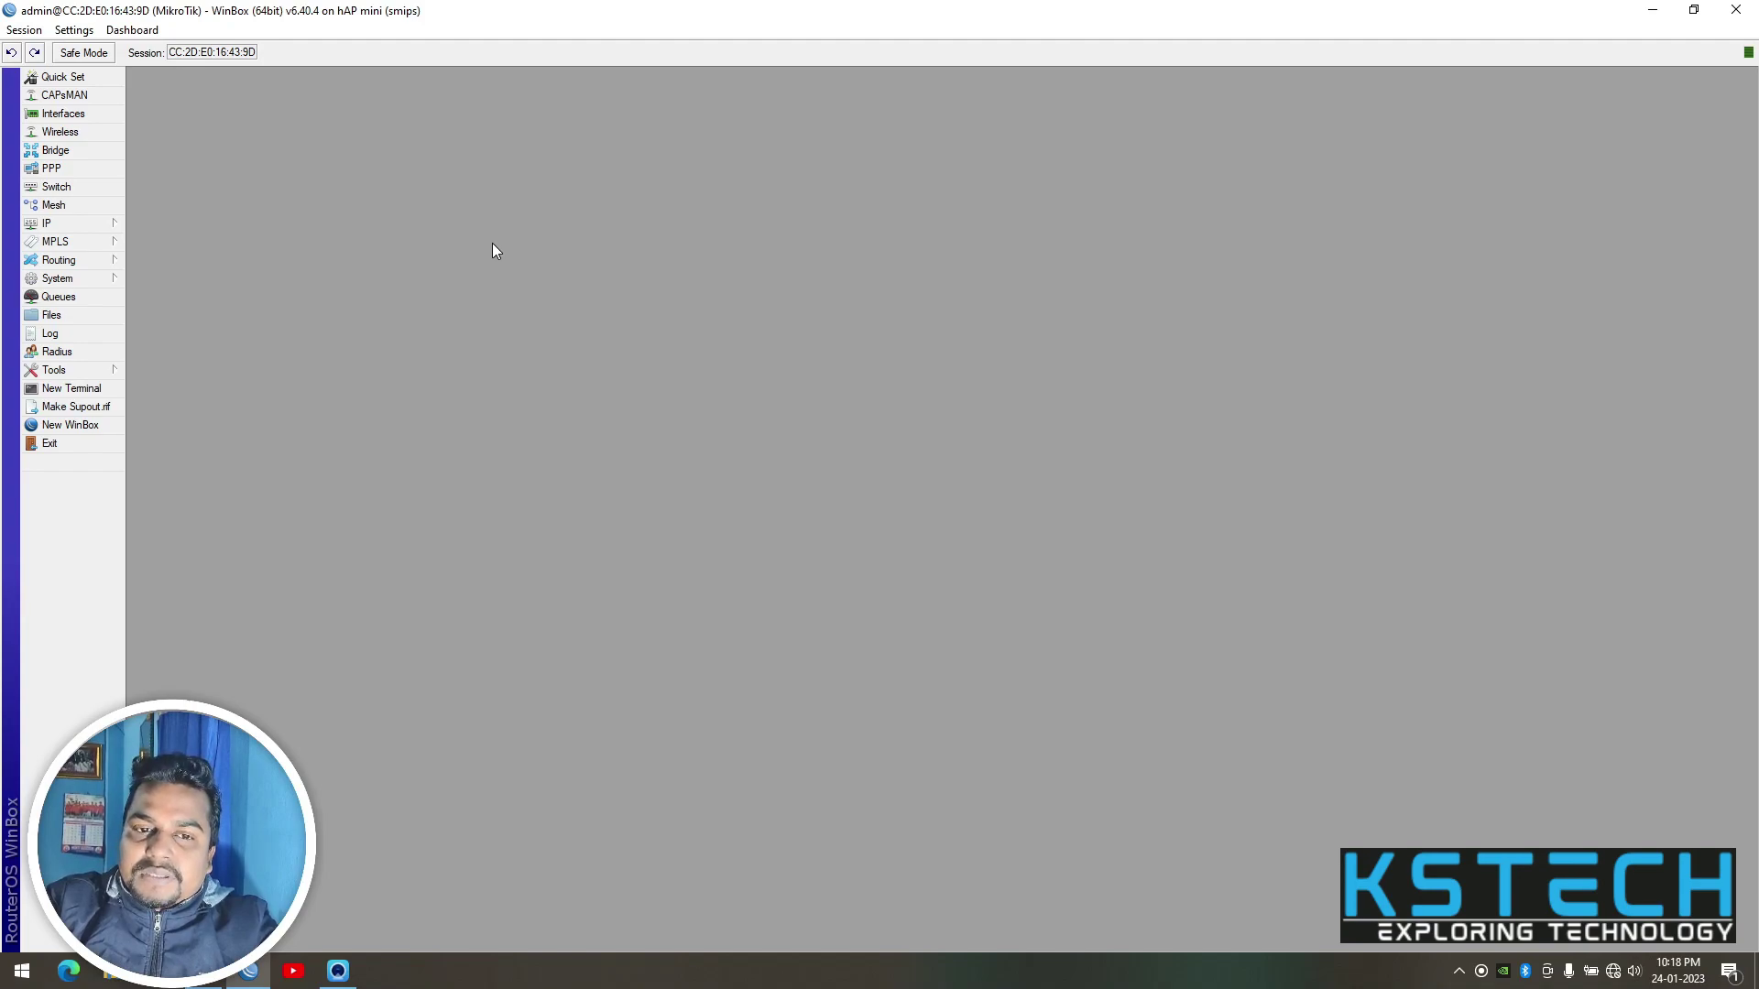
click(62, 82)
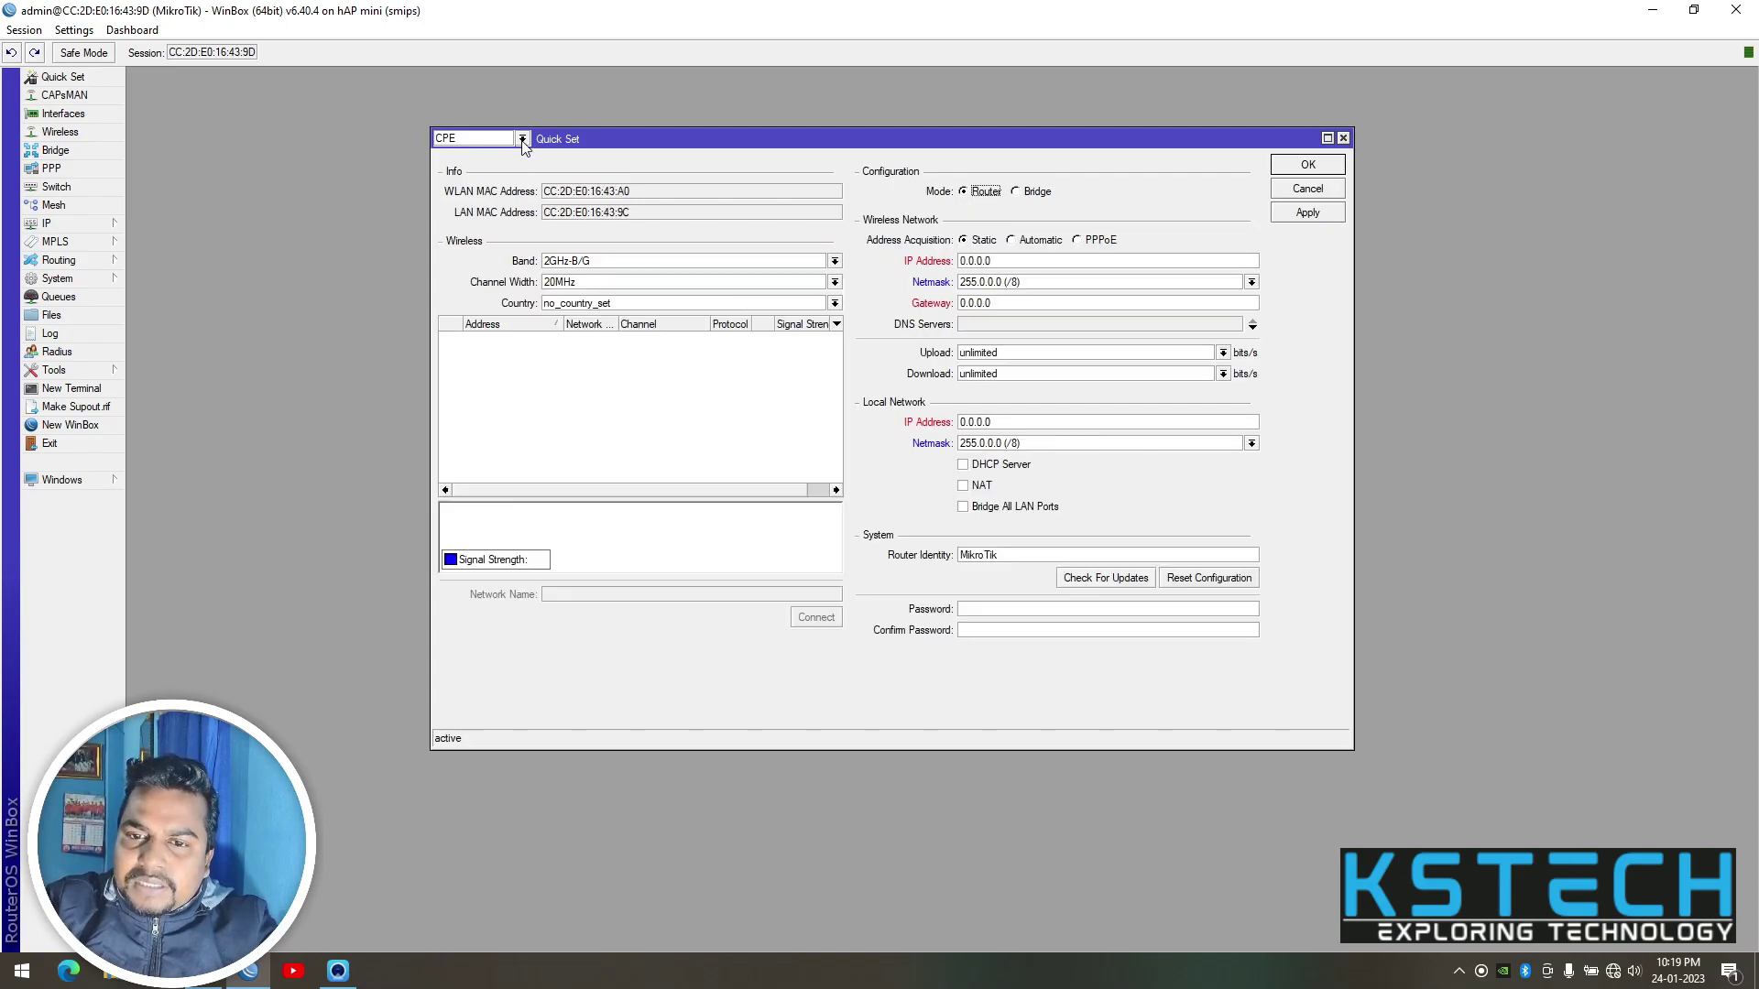
Keep CPE mode, set band 2GHz-B/G/N with 20MHz width, and select the FTTH network.
click(522, 140)
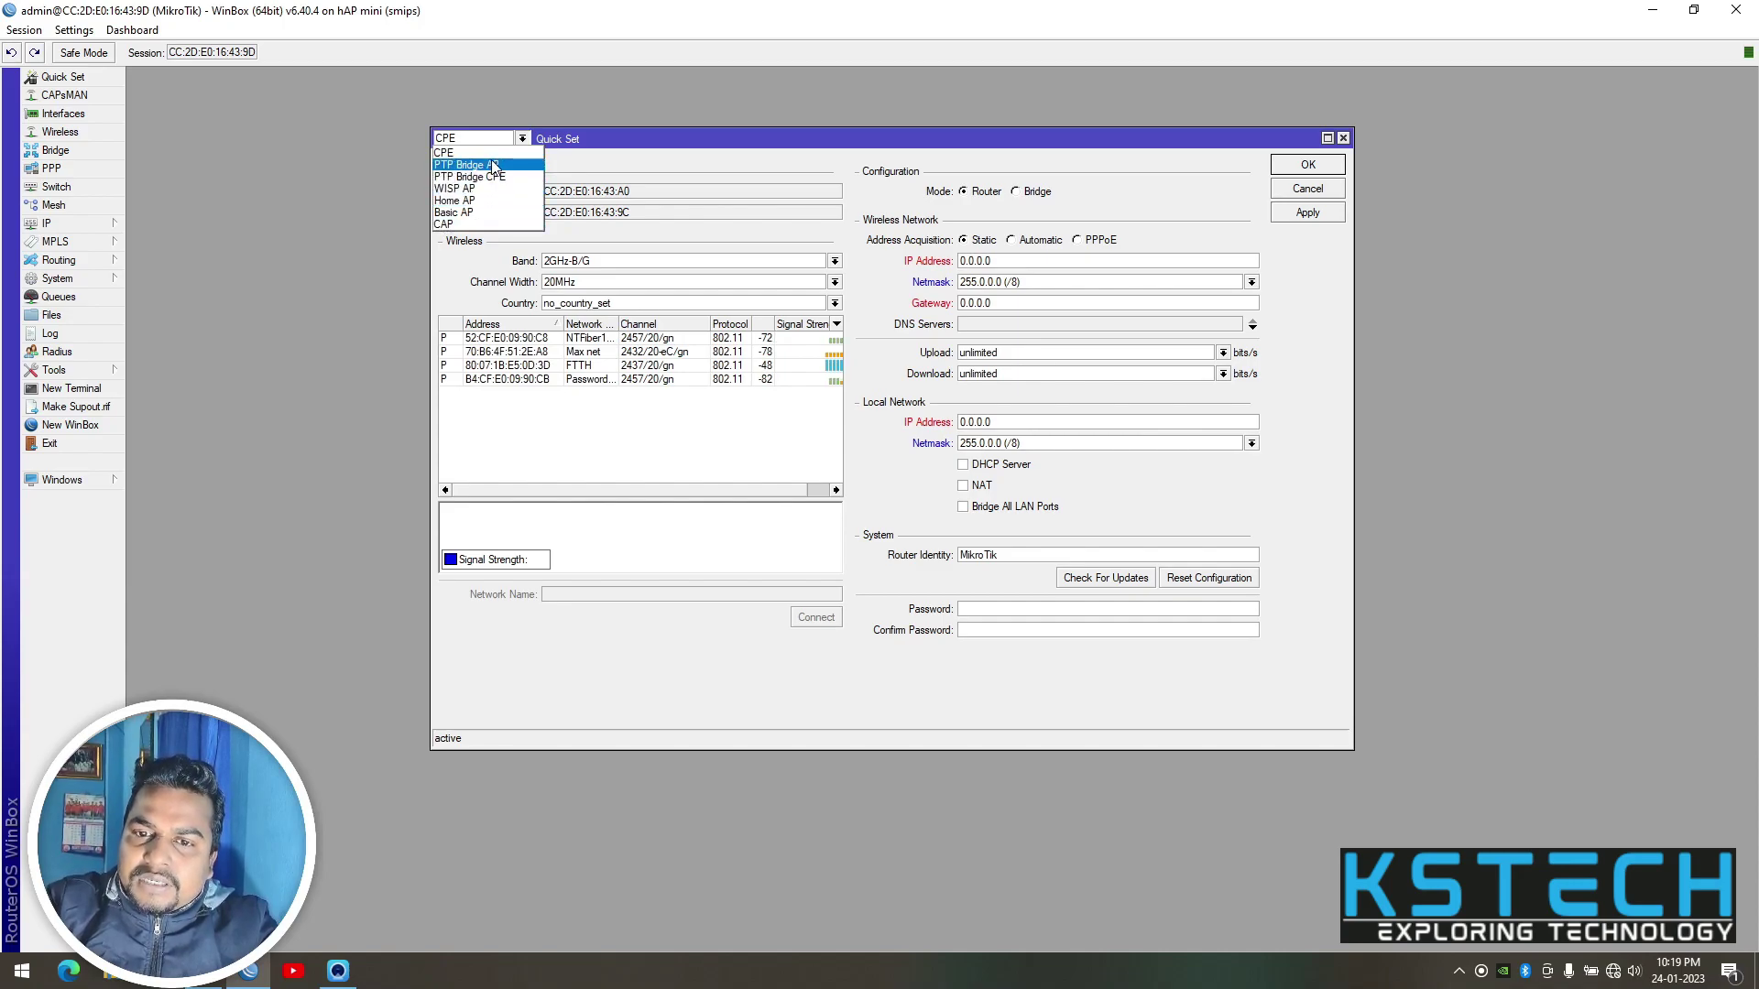
key(Escape)
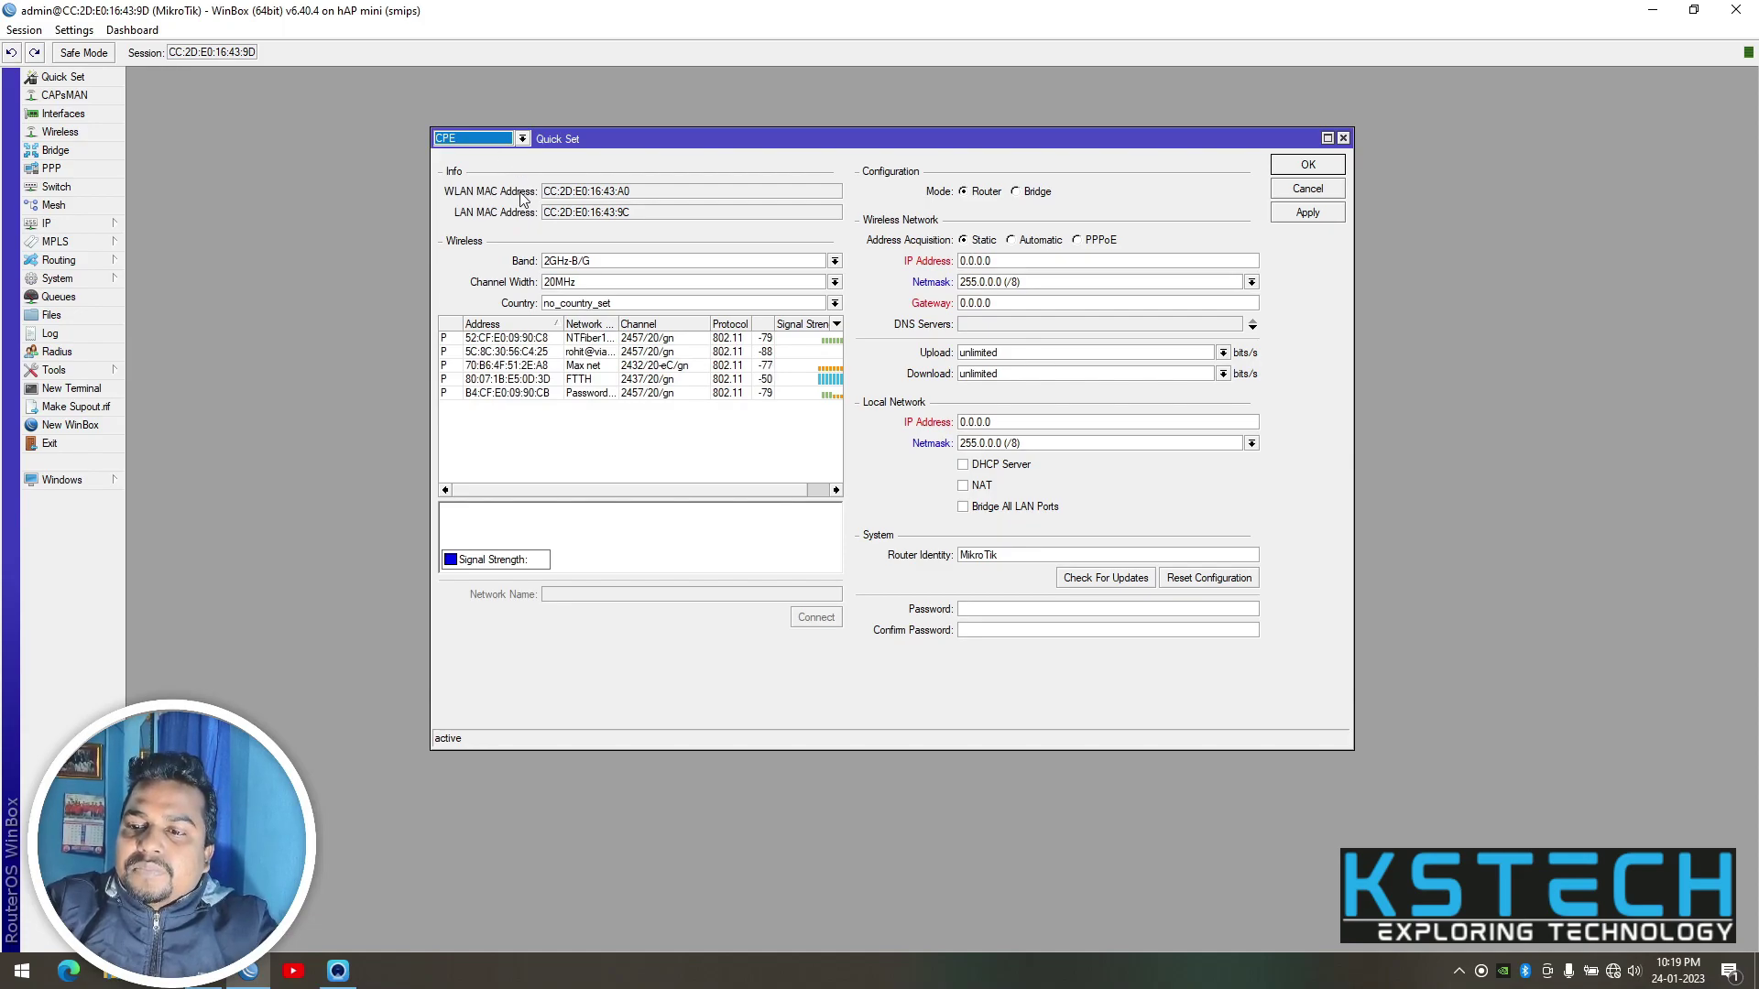
click(632, 263)
click(623, 322)
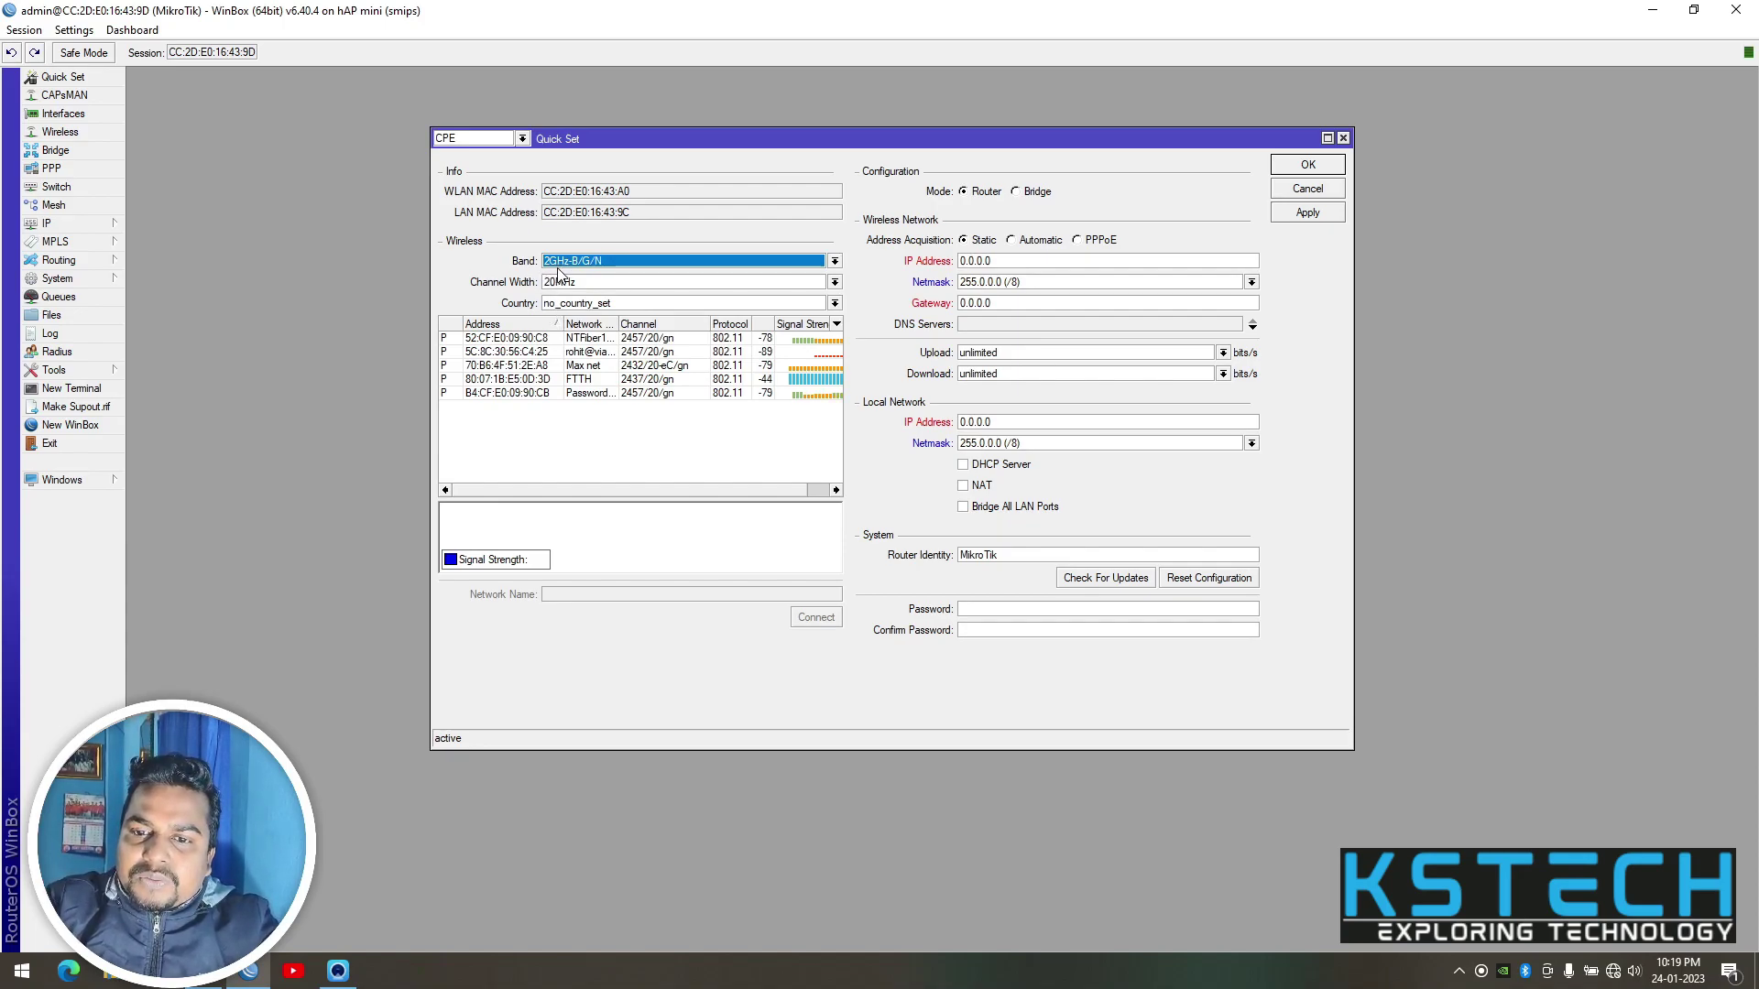
click(614, 286)
click(610, 280)
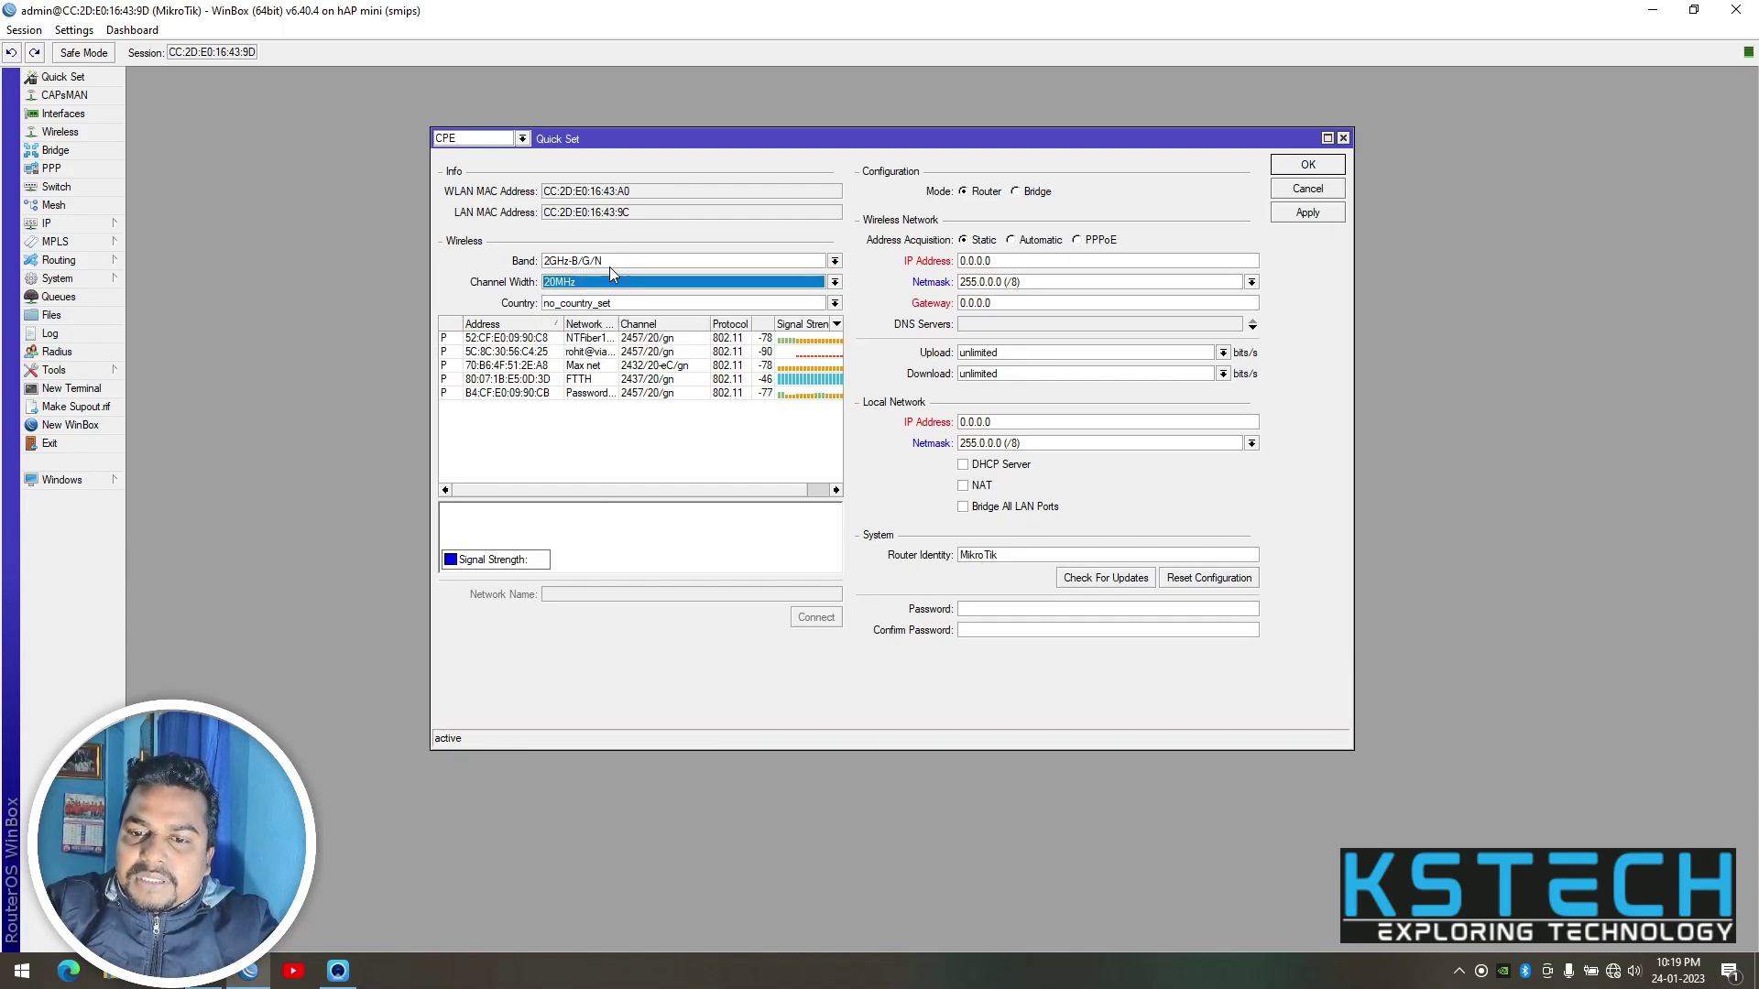
click(593, 383)
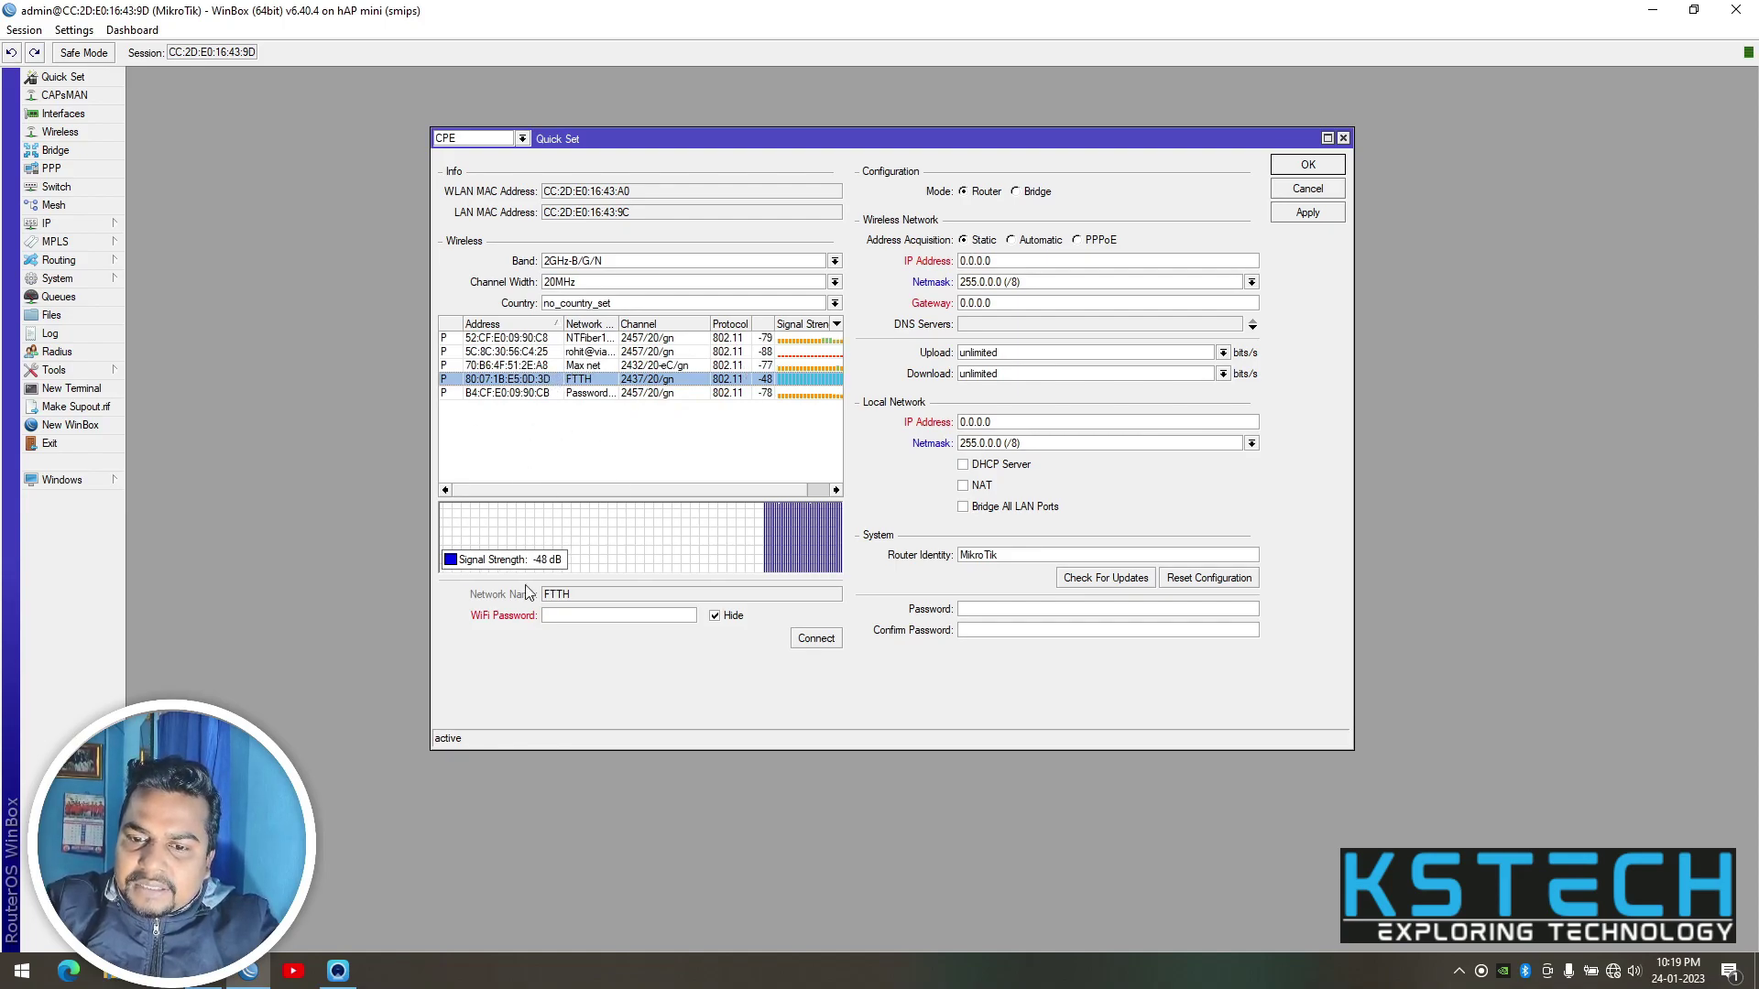
Enter the FTTH WiFi password and connect, reaching about -49 dBm signal.
click(563, 617)
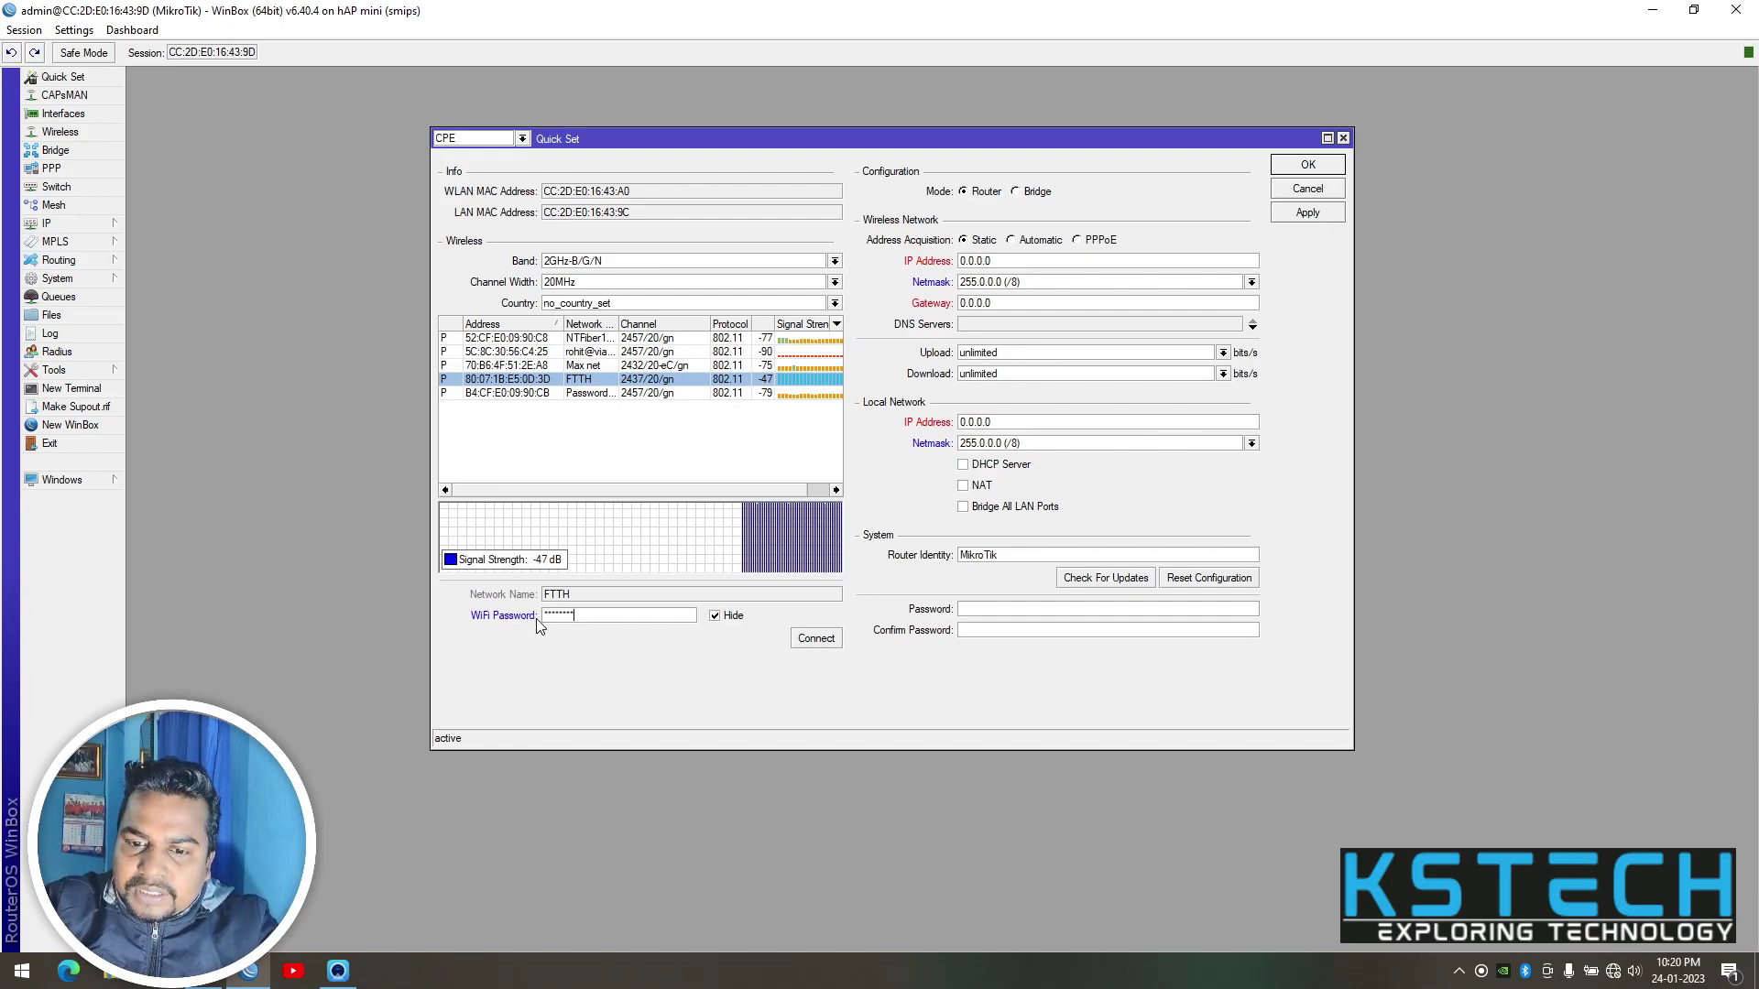
drag(600, 617, 540, 620)
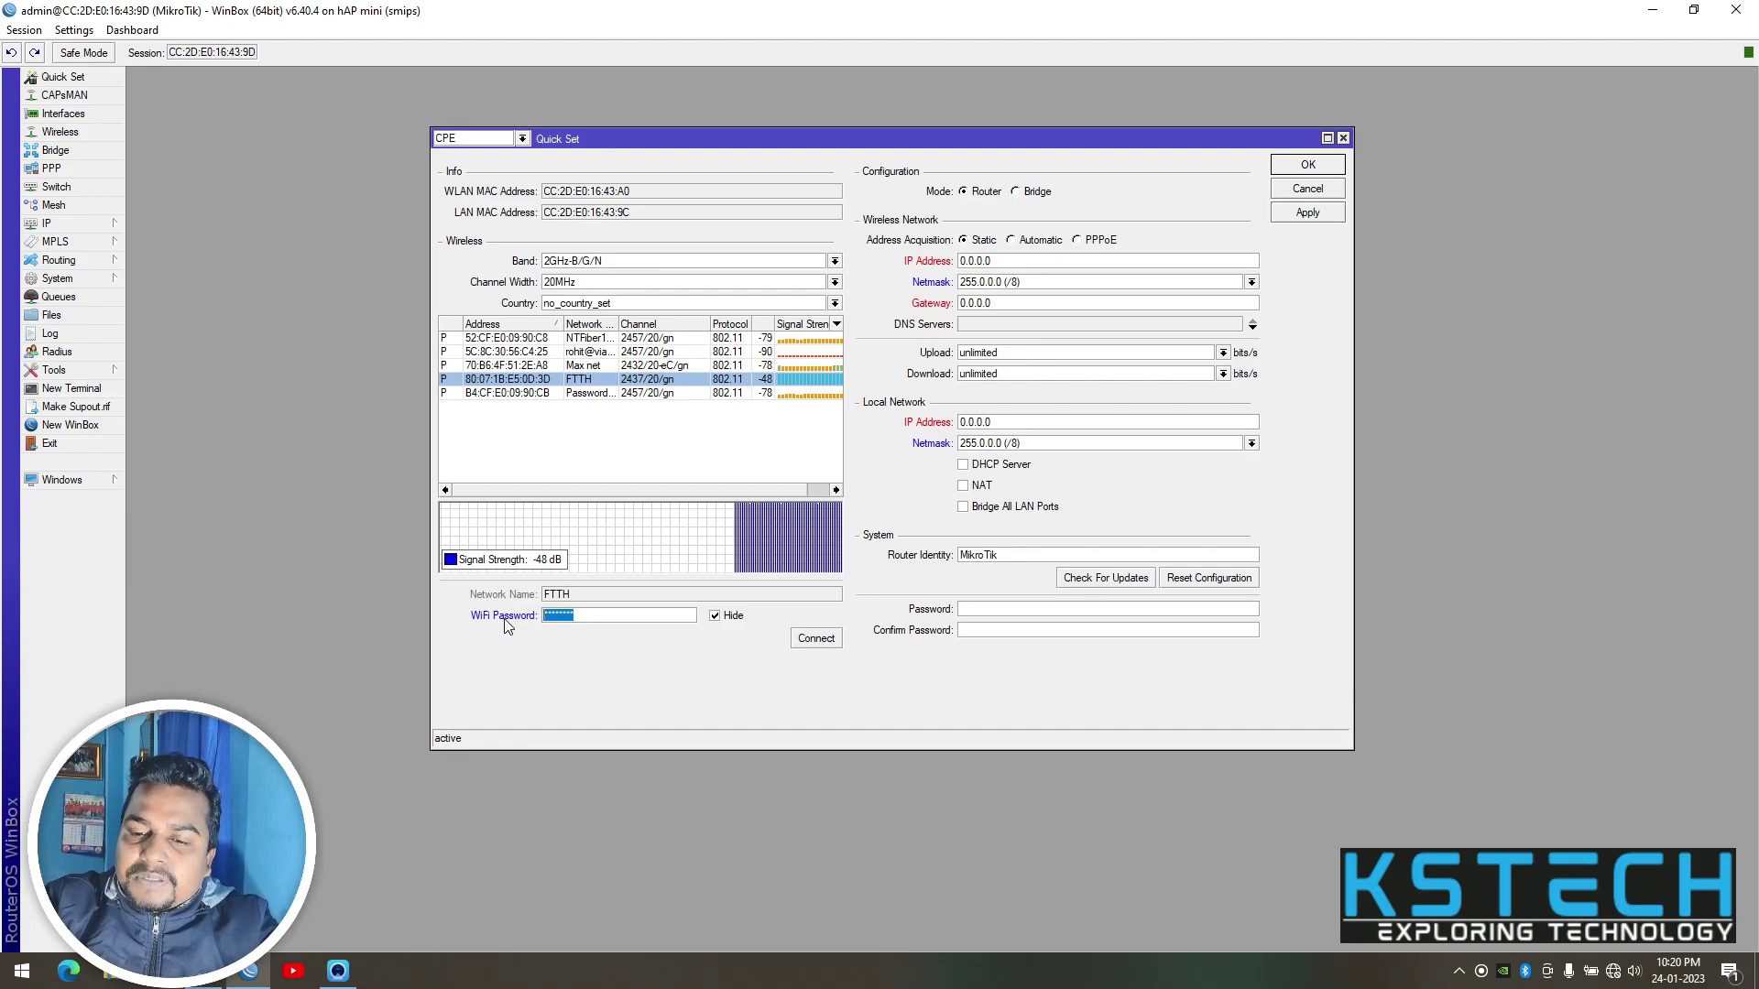
click(811, 641)
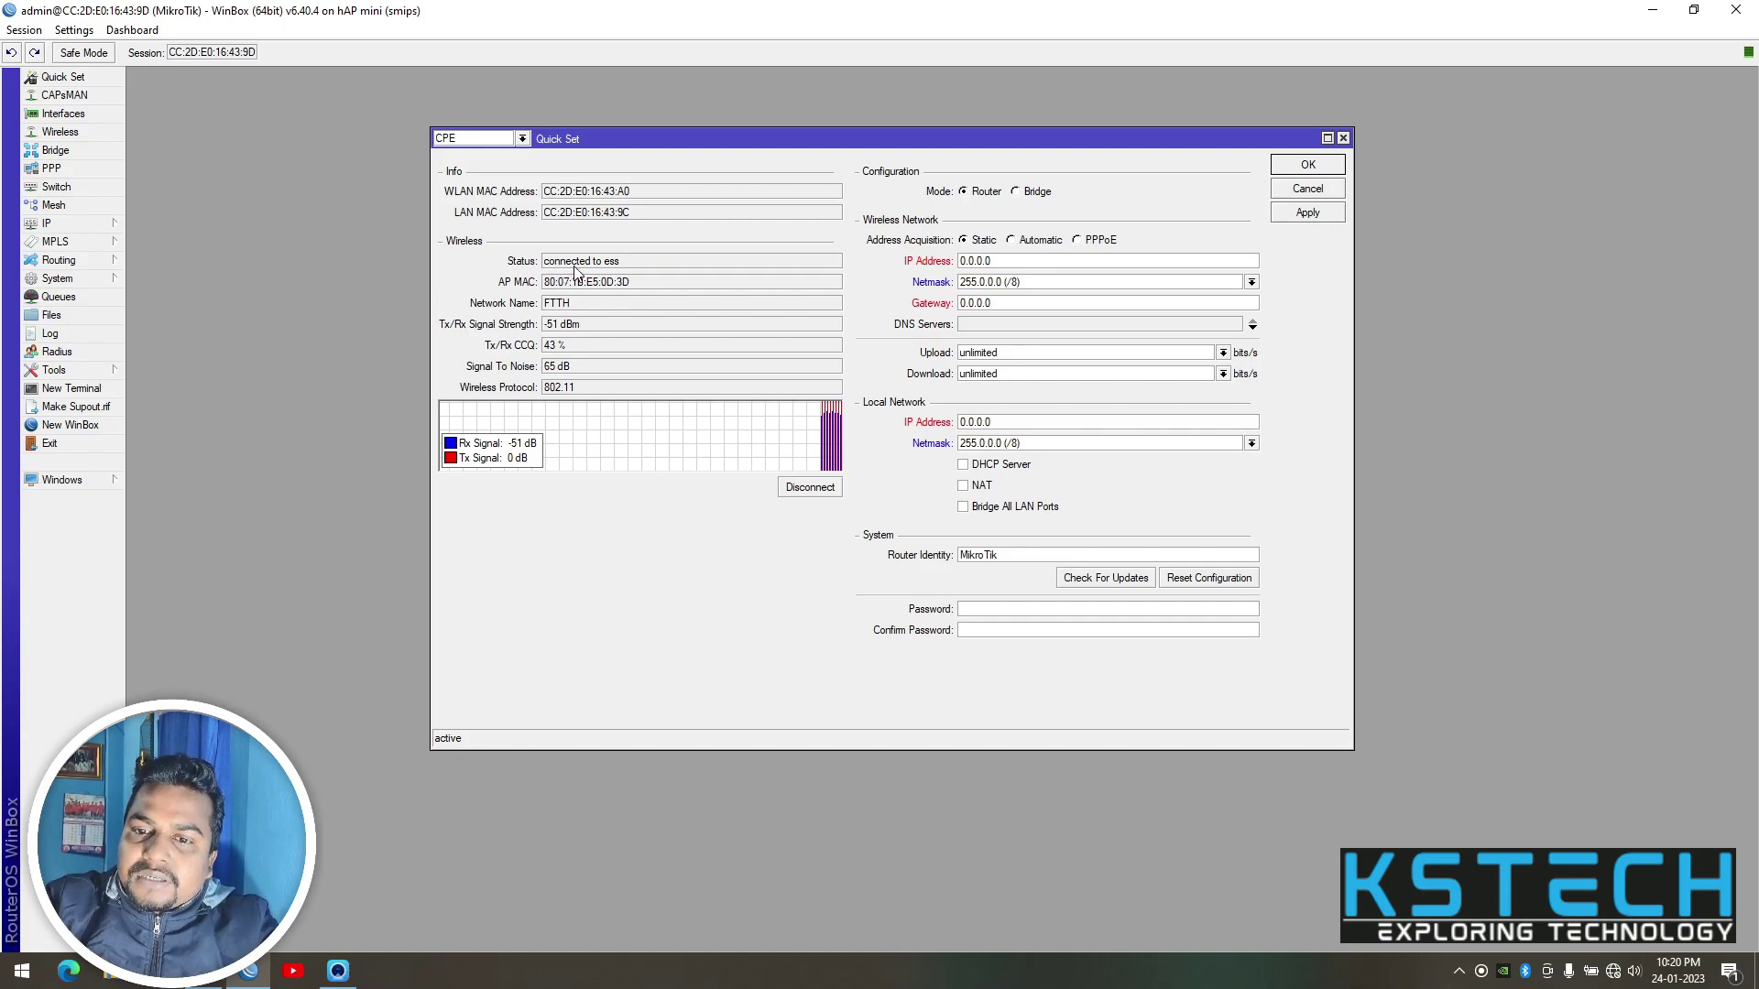
drag(605, 305, 508, 311)
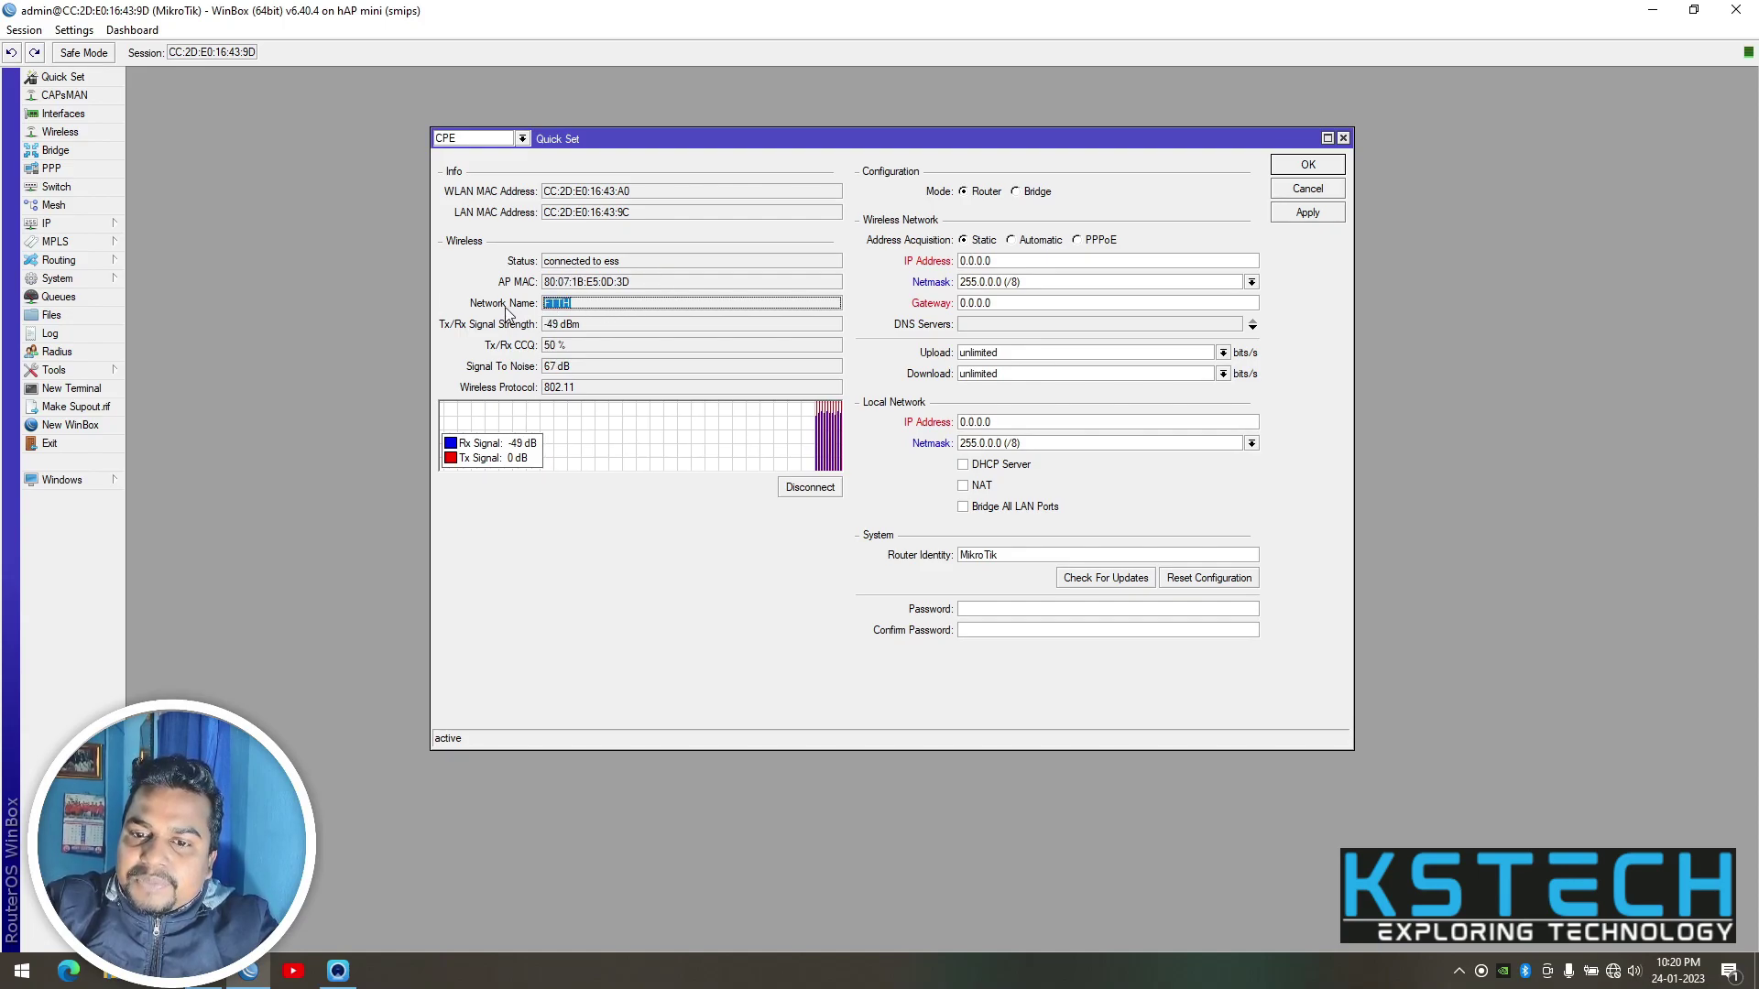
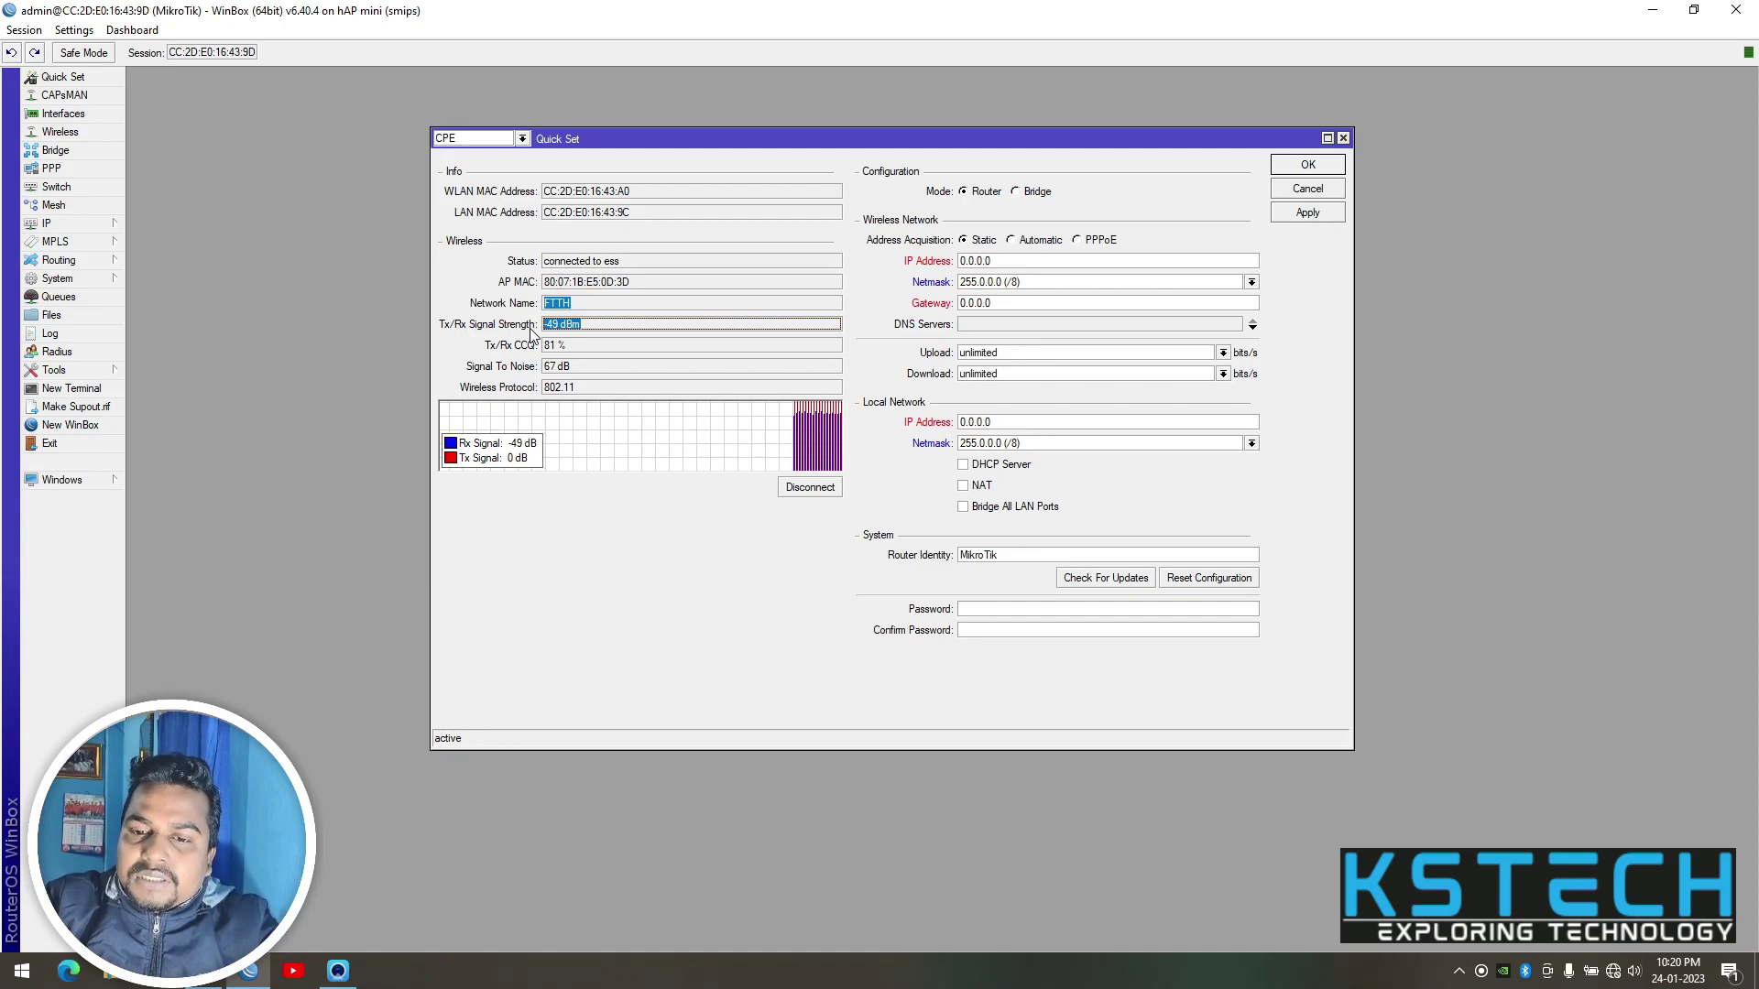
click(576, 344)
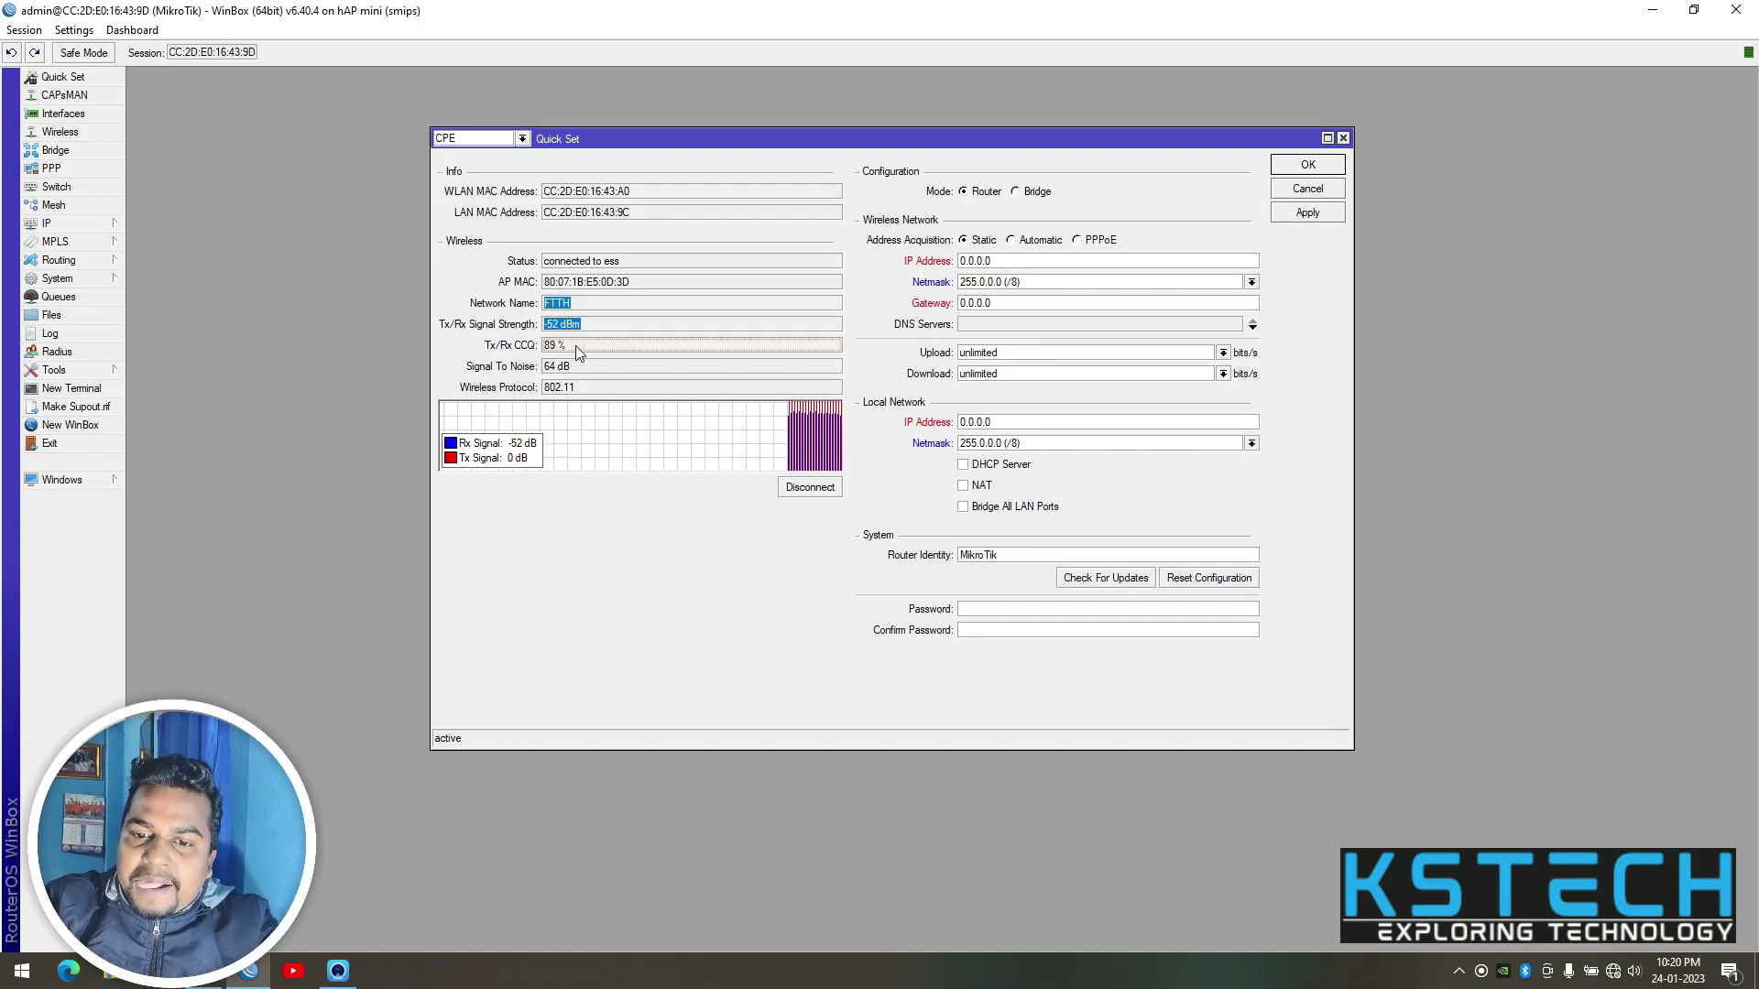
click(570, 366)
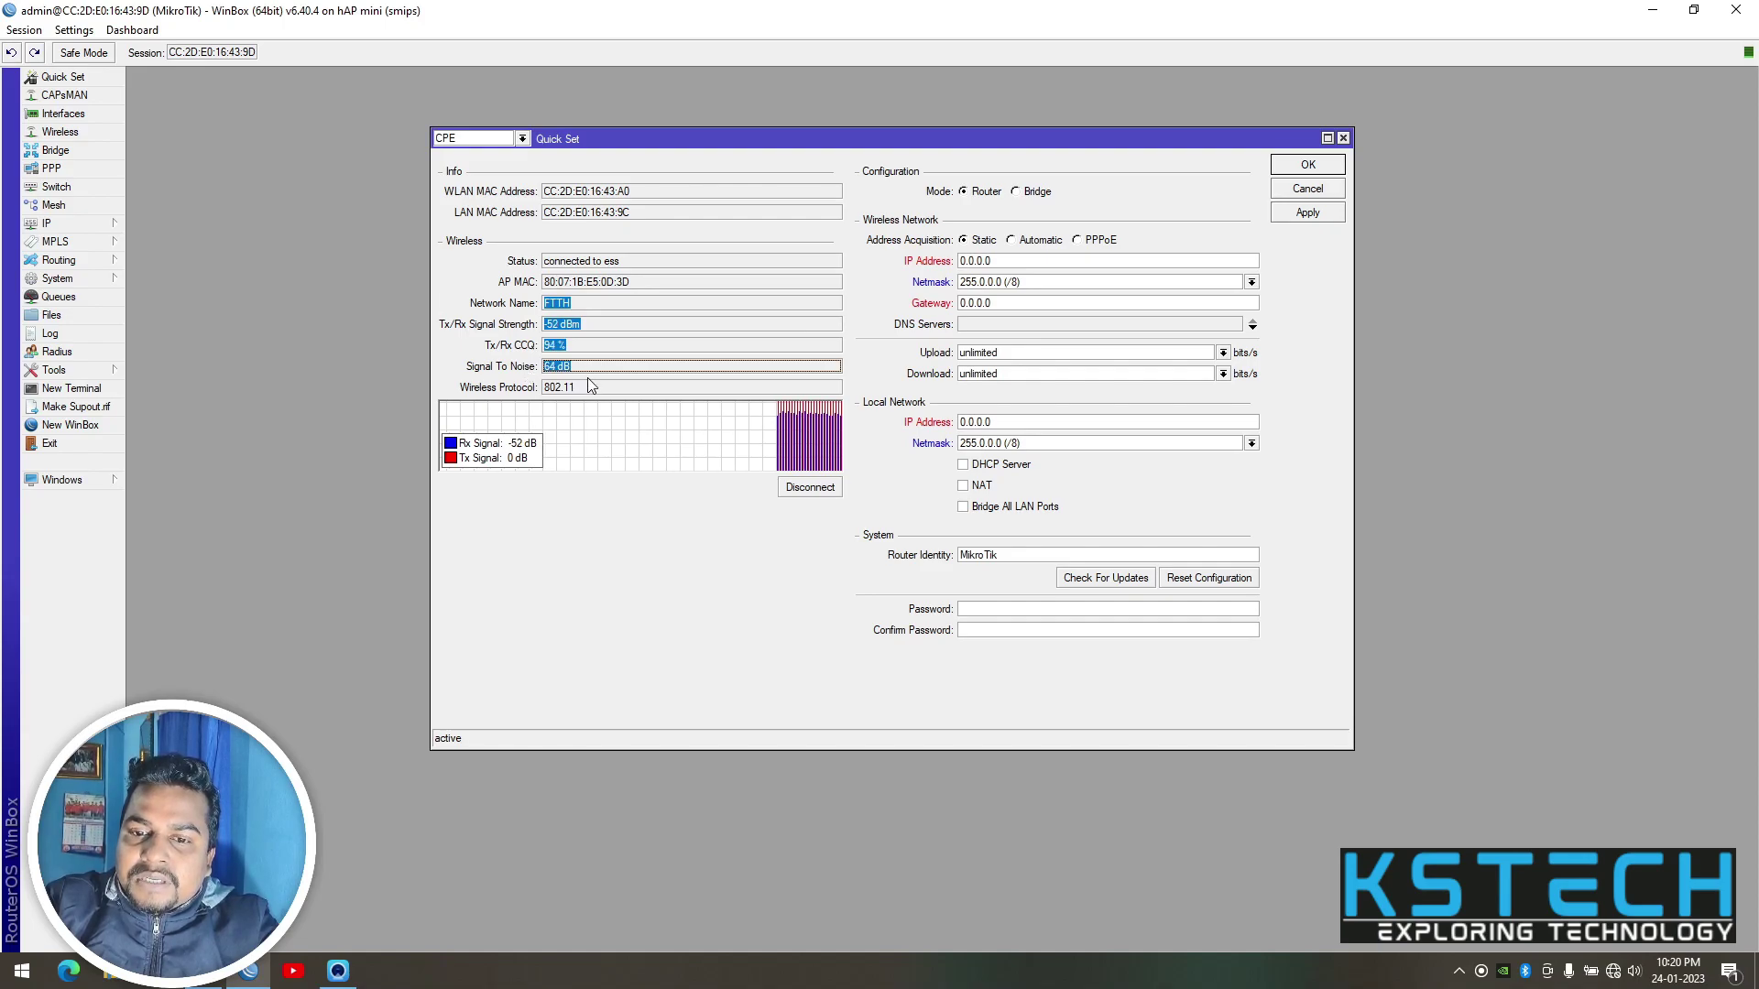
click(588, 385)
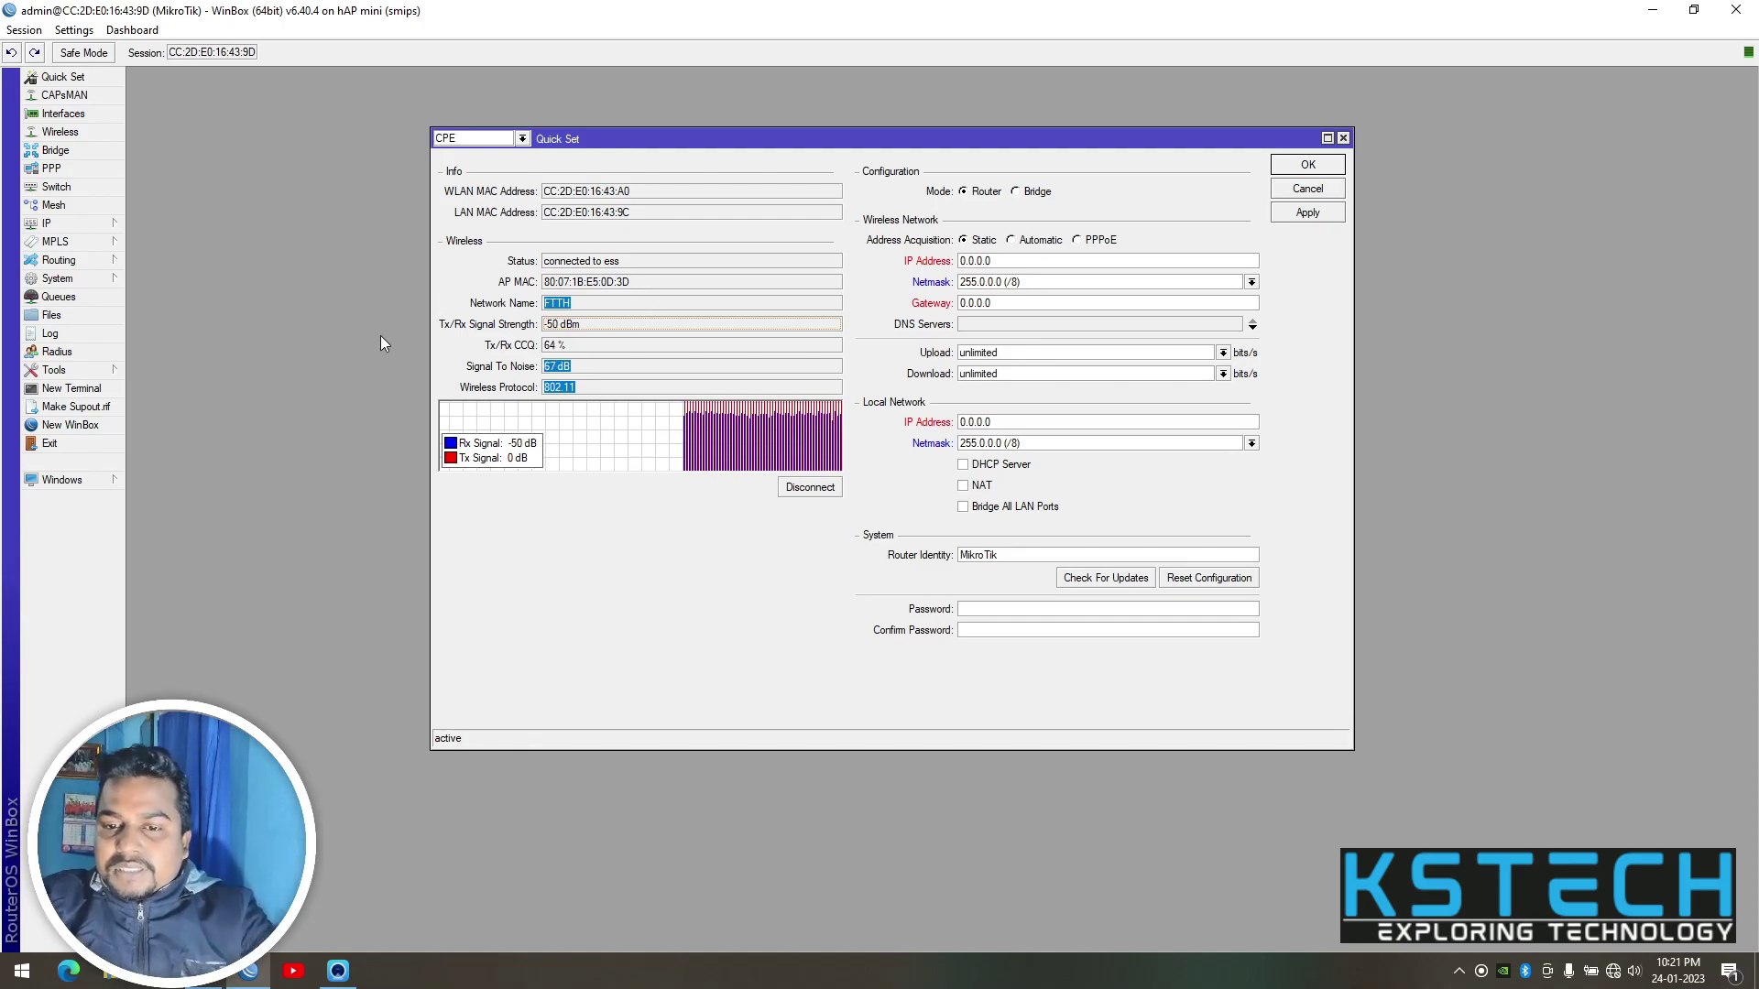
key(super+r)
text(cmd)
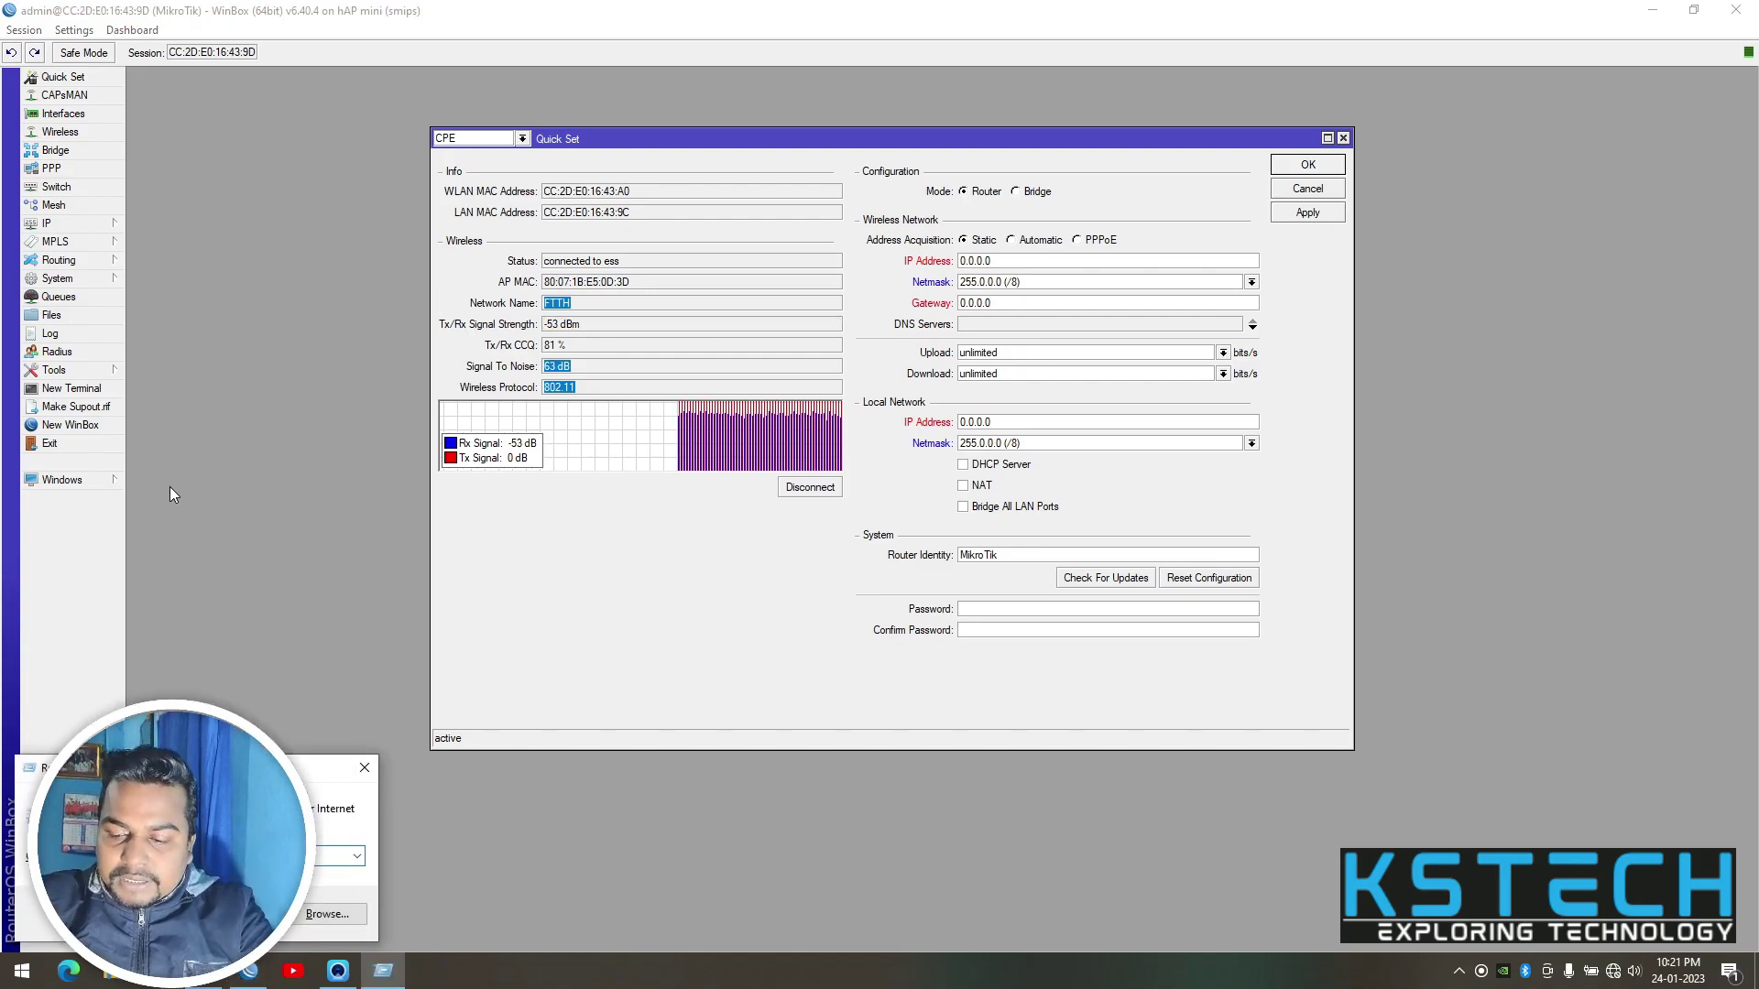
key(Return)
text(ipconfig)
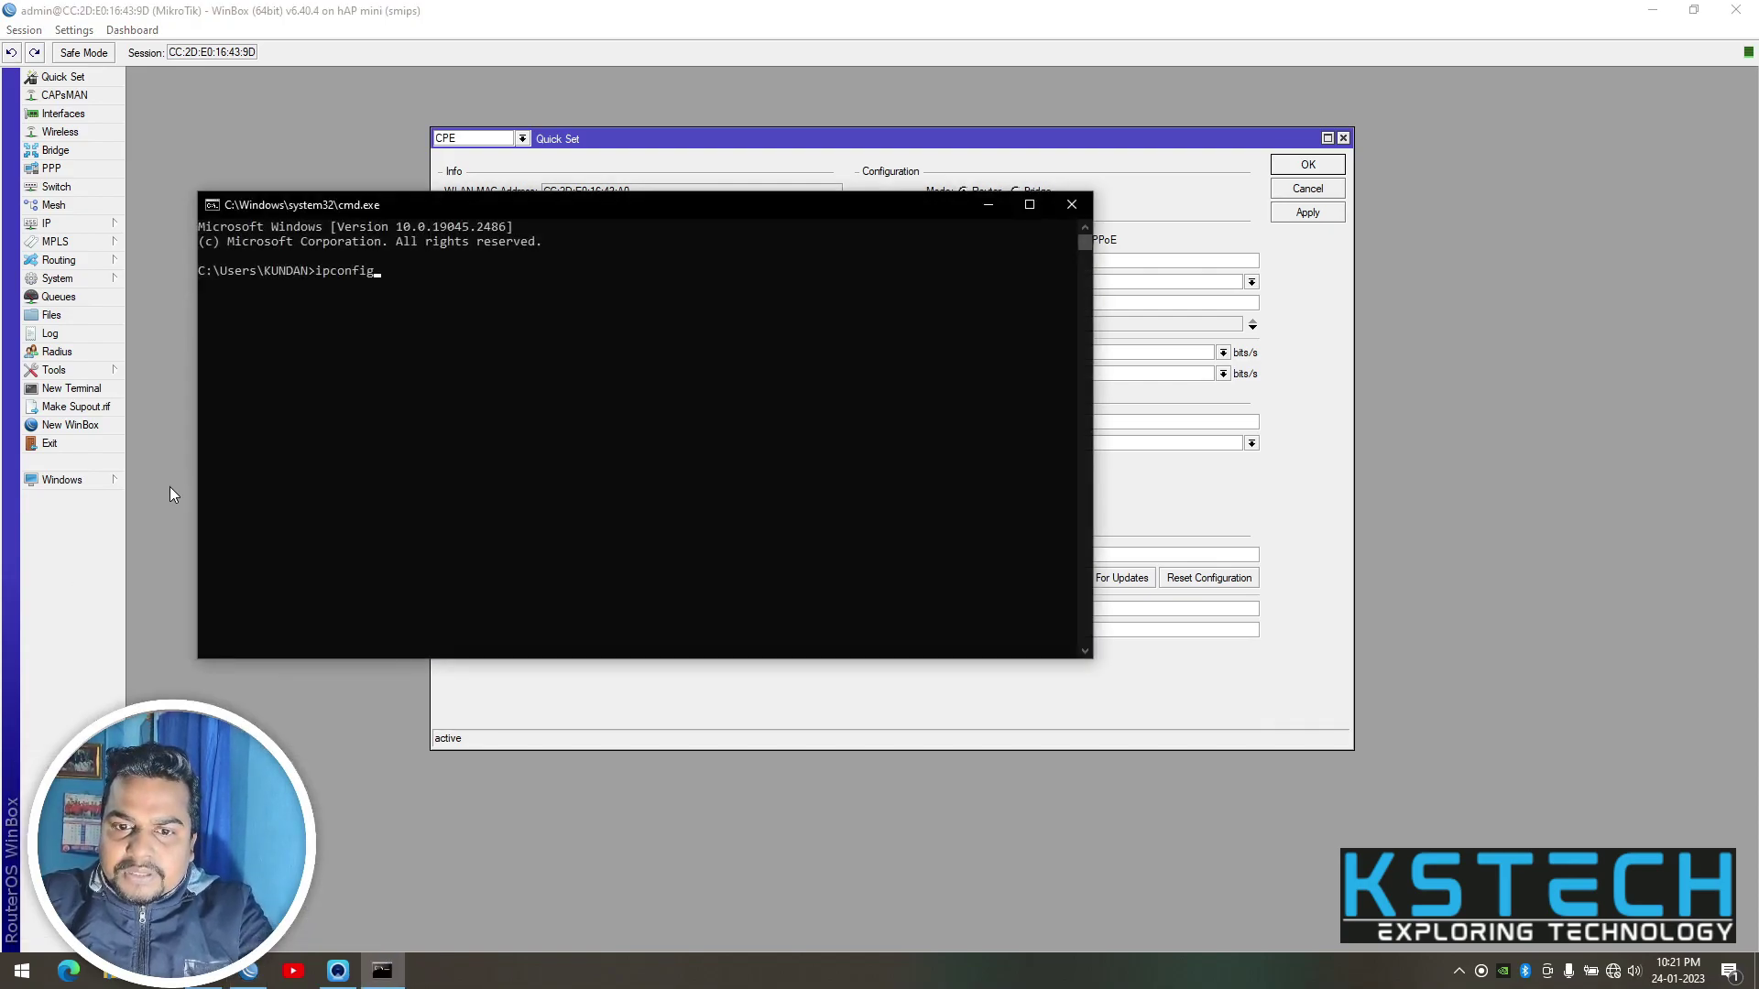
key(Return)
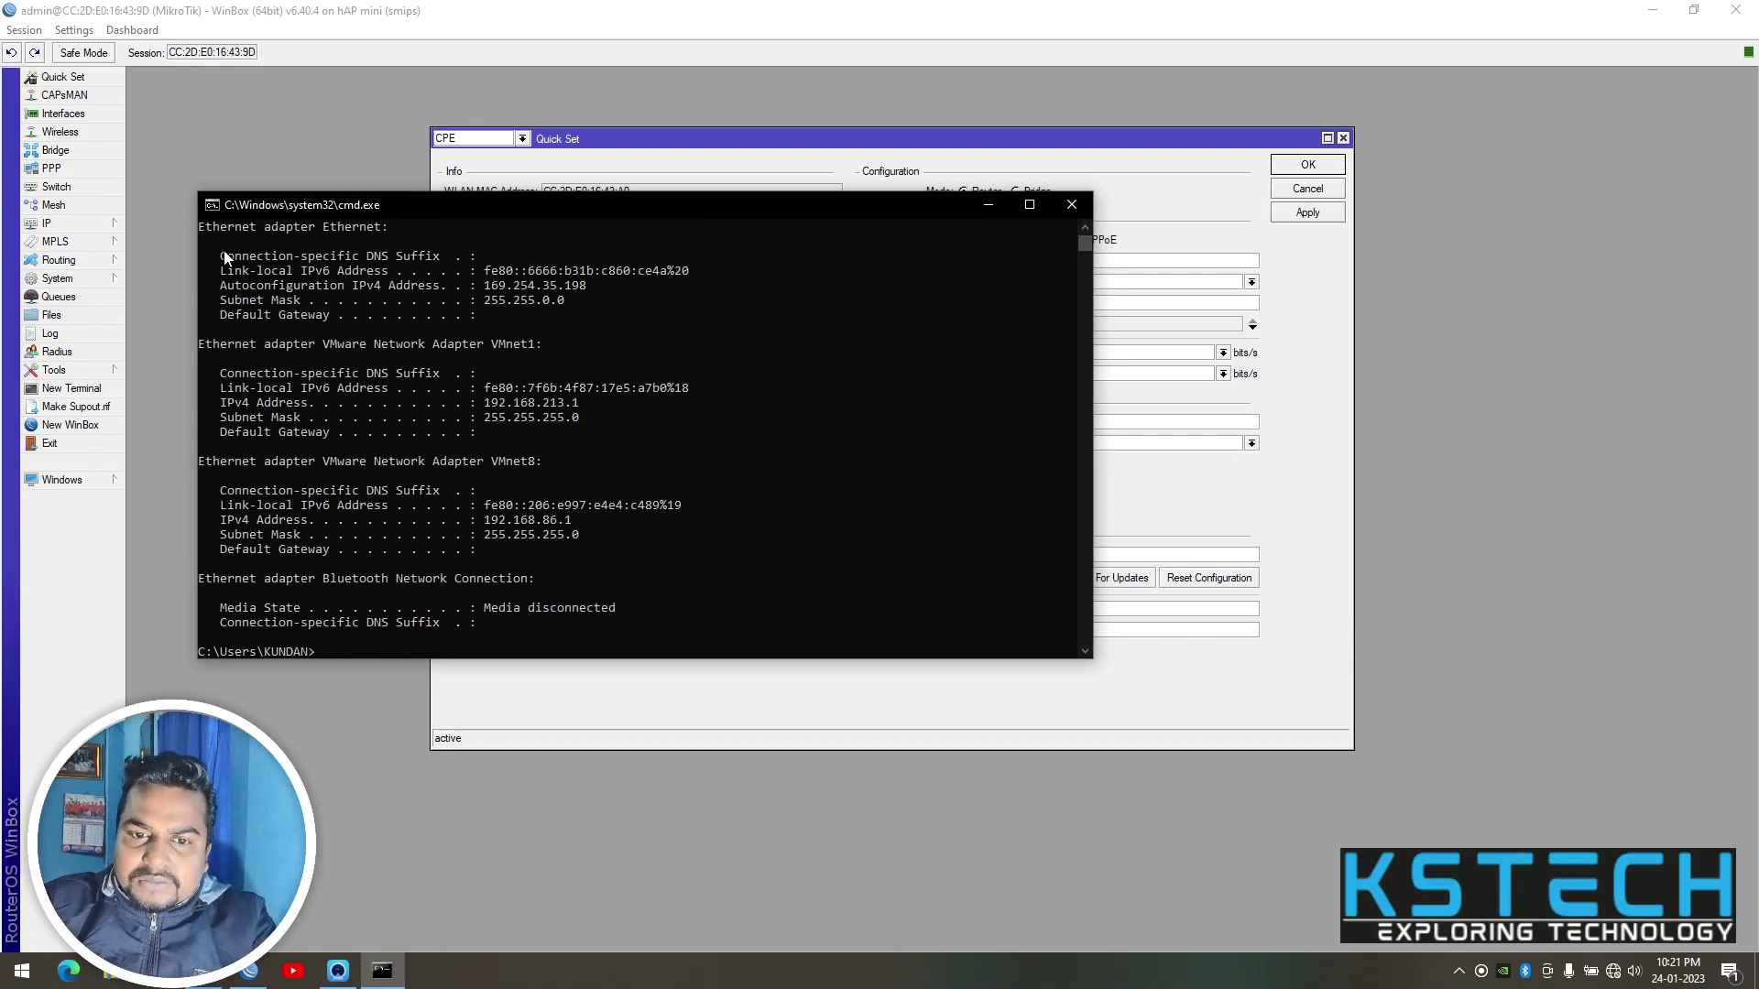
drag(201, 231, 658, 330)
drag(495, 285, 624, 304)
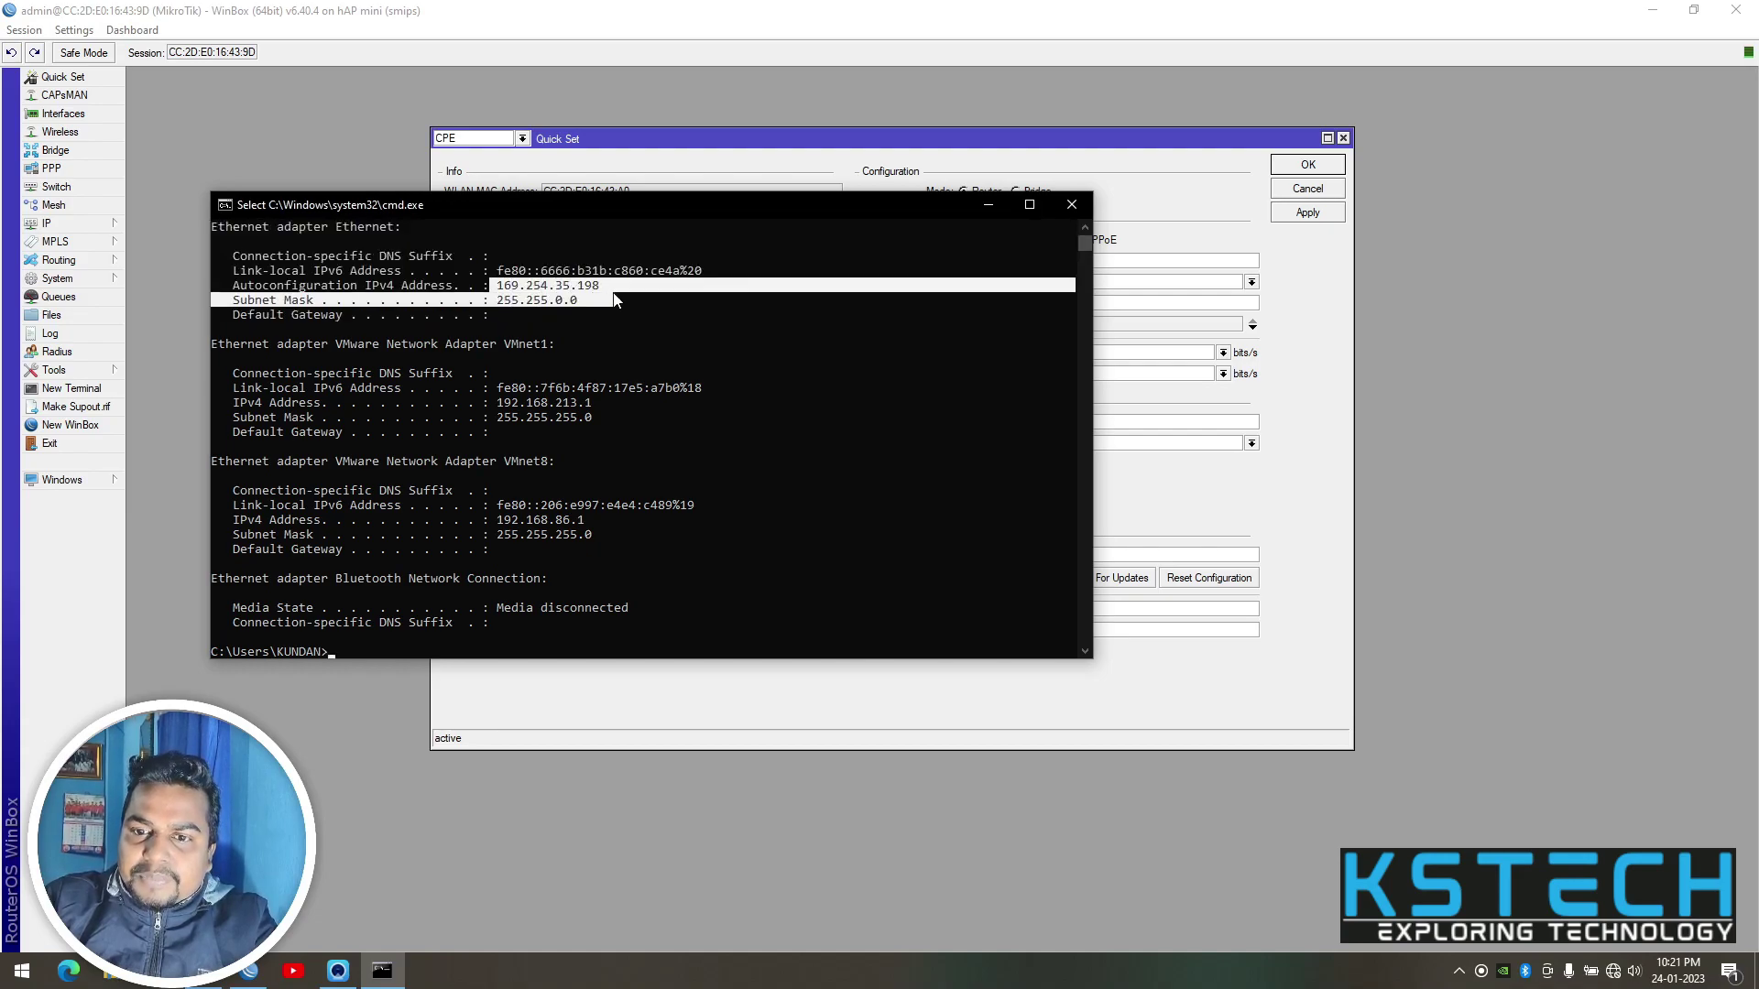
click(1071, 204)
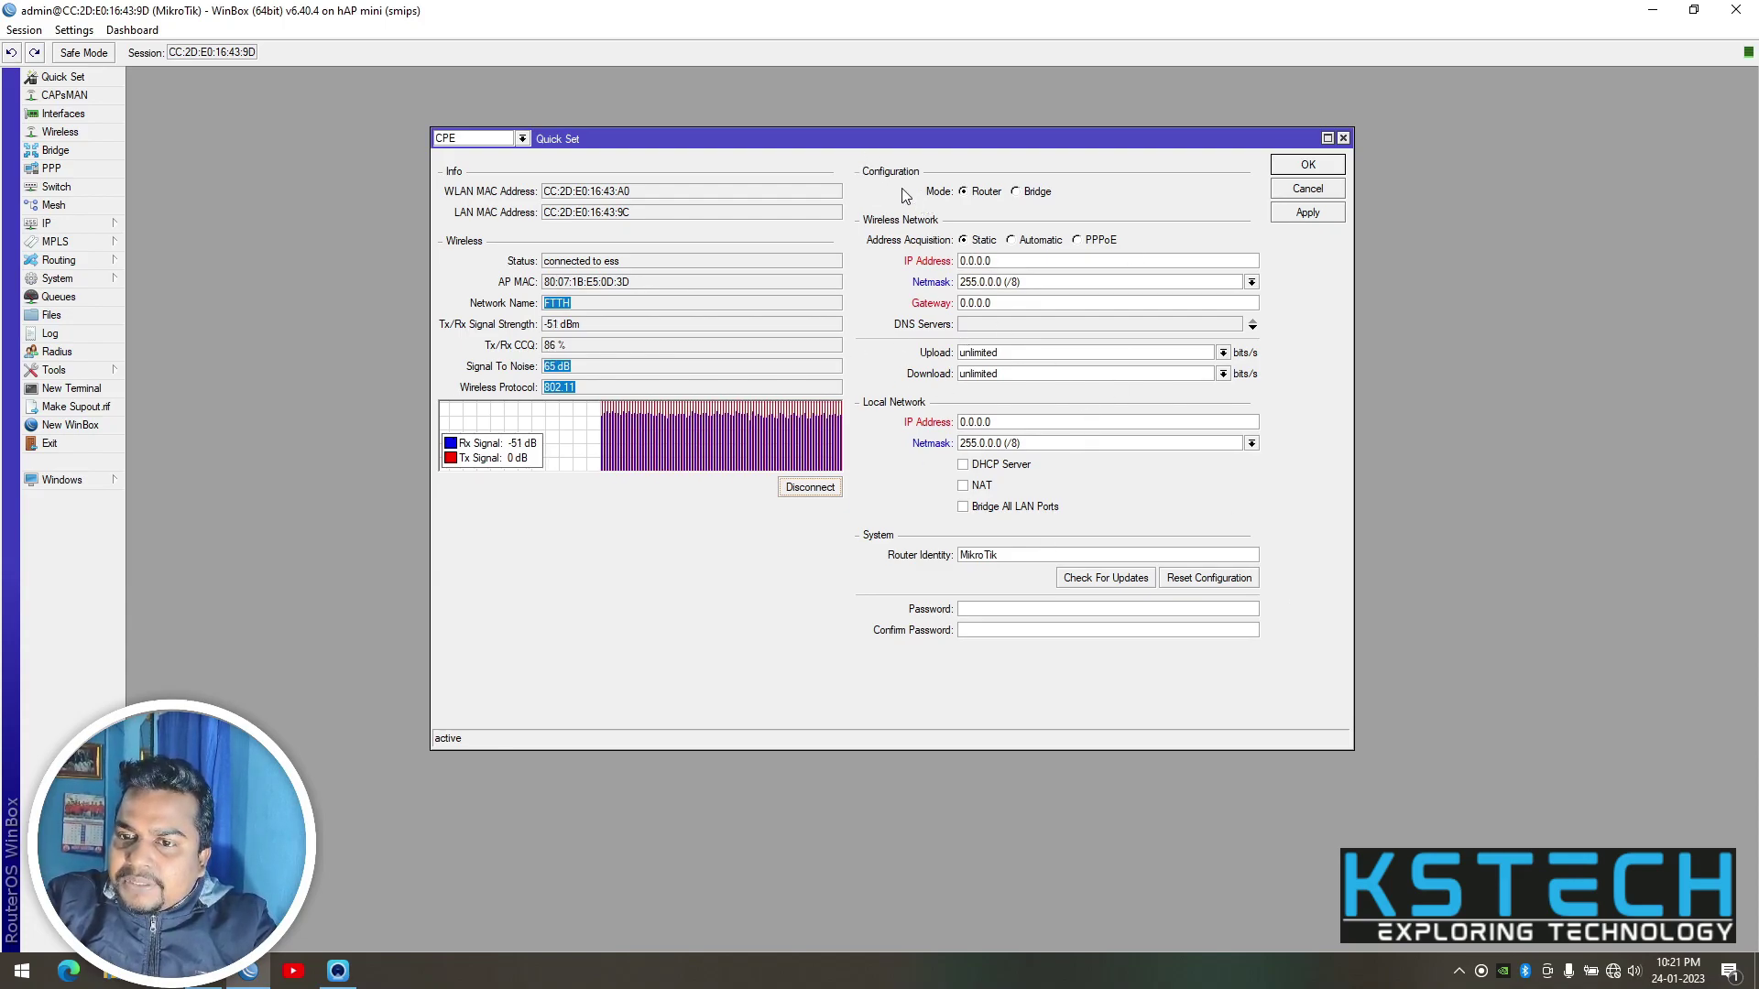
Keep Router mode, set Address Acquisition to Automatic, and leave the upload limit unlimited.
click(973, 197)
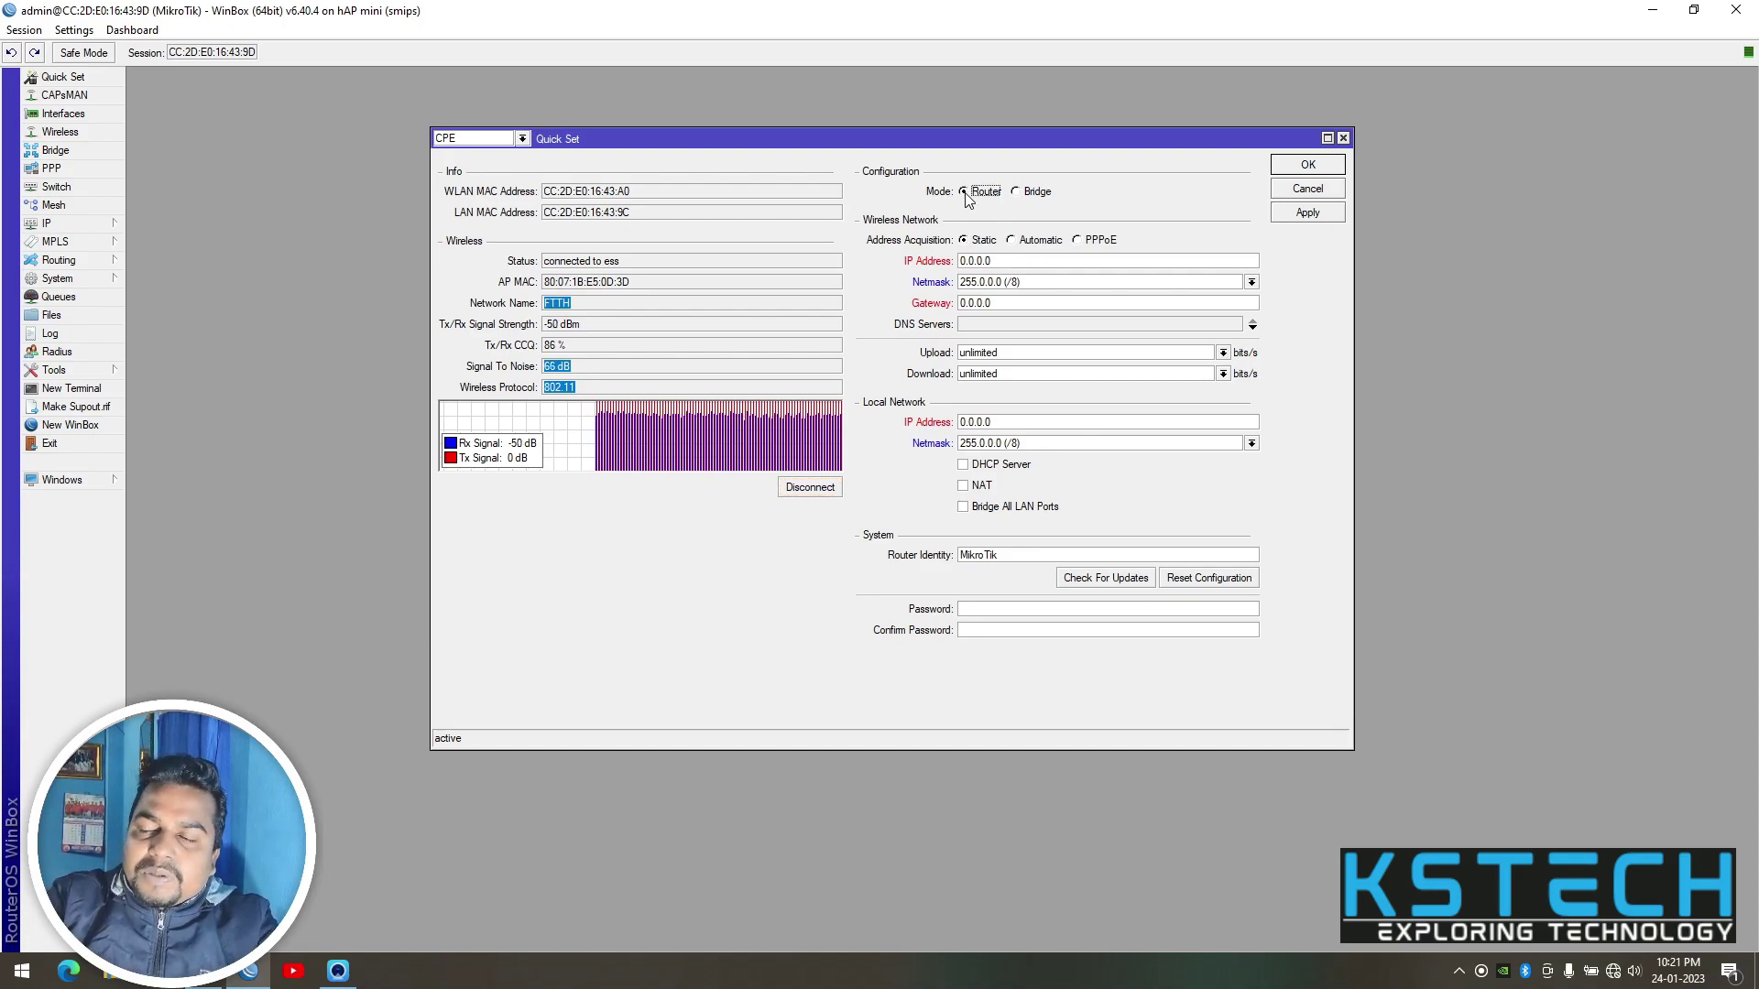
click(1013, 241)
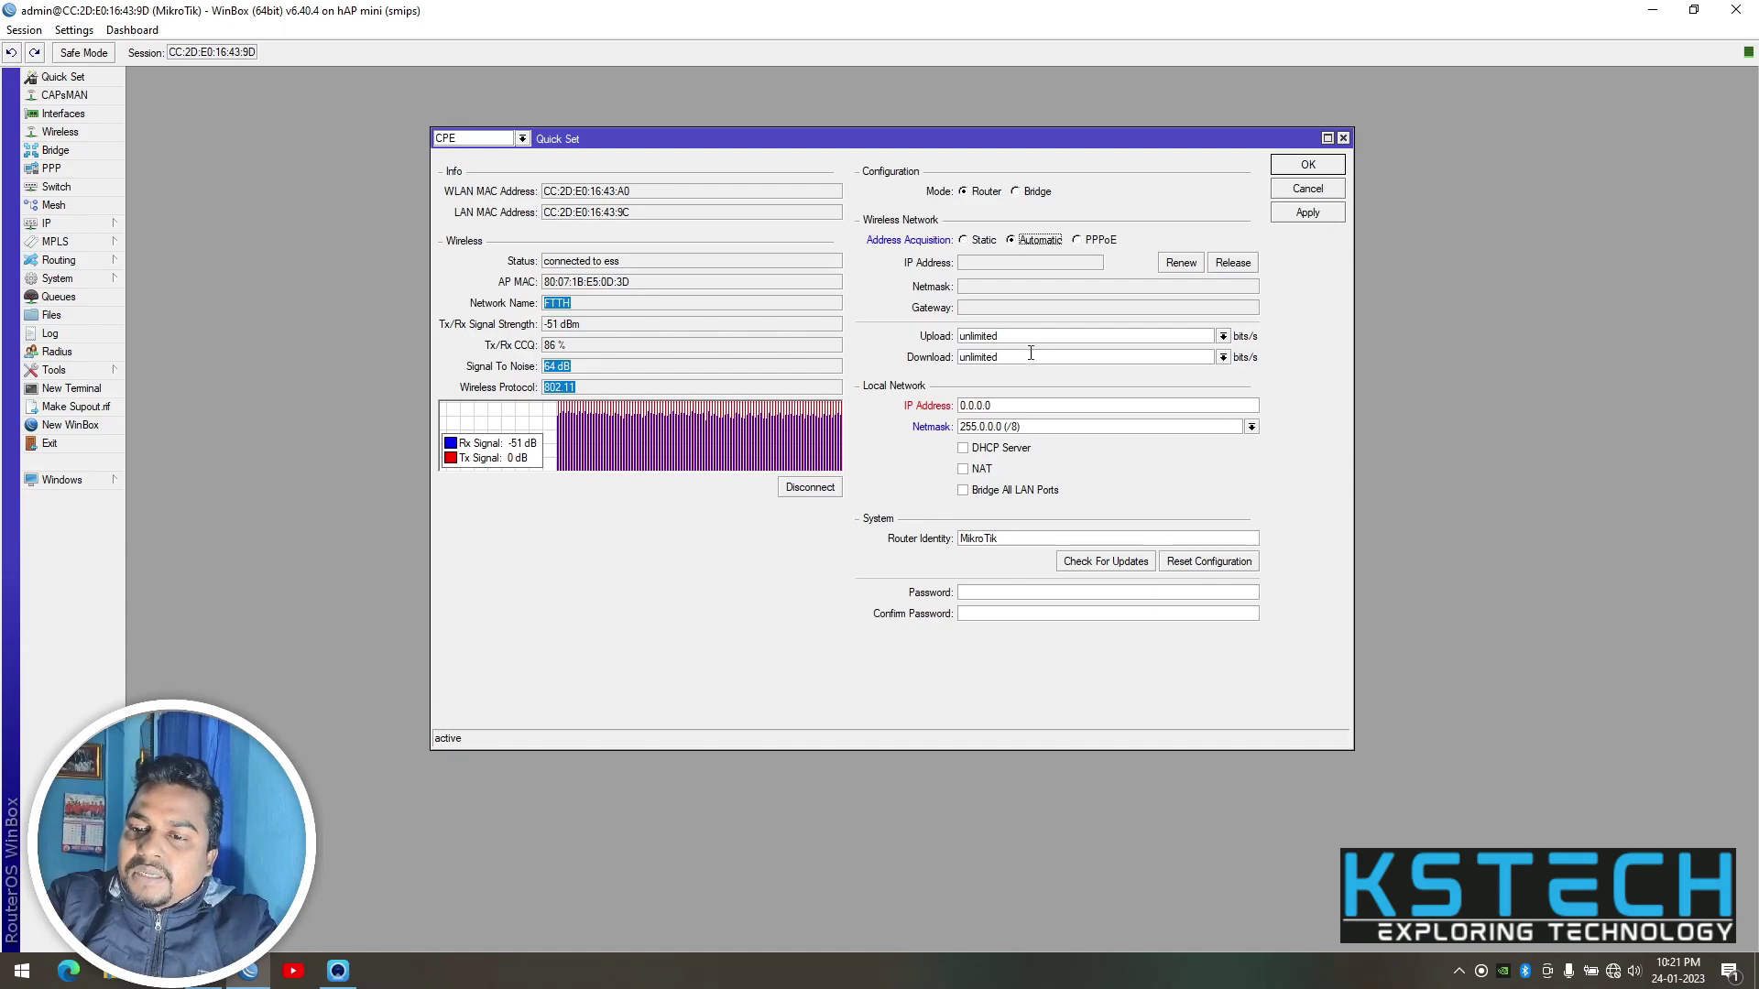
click(1052, 338)
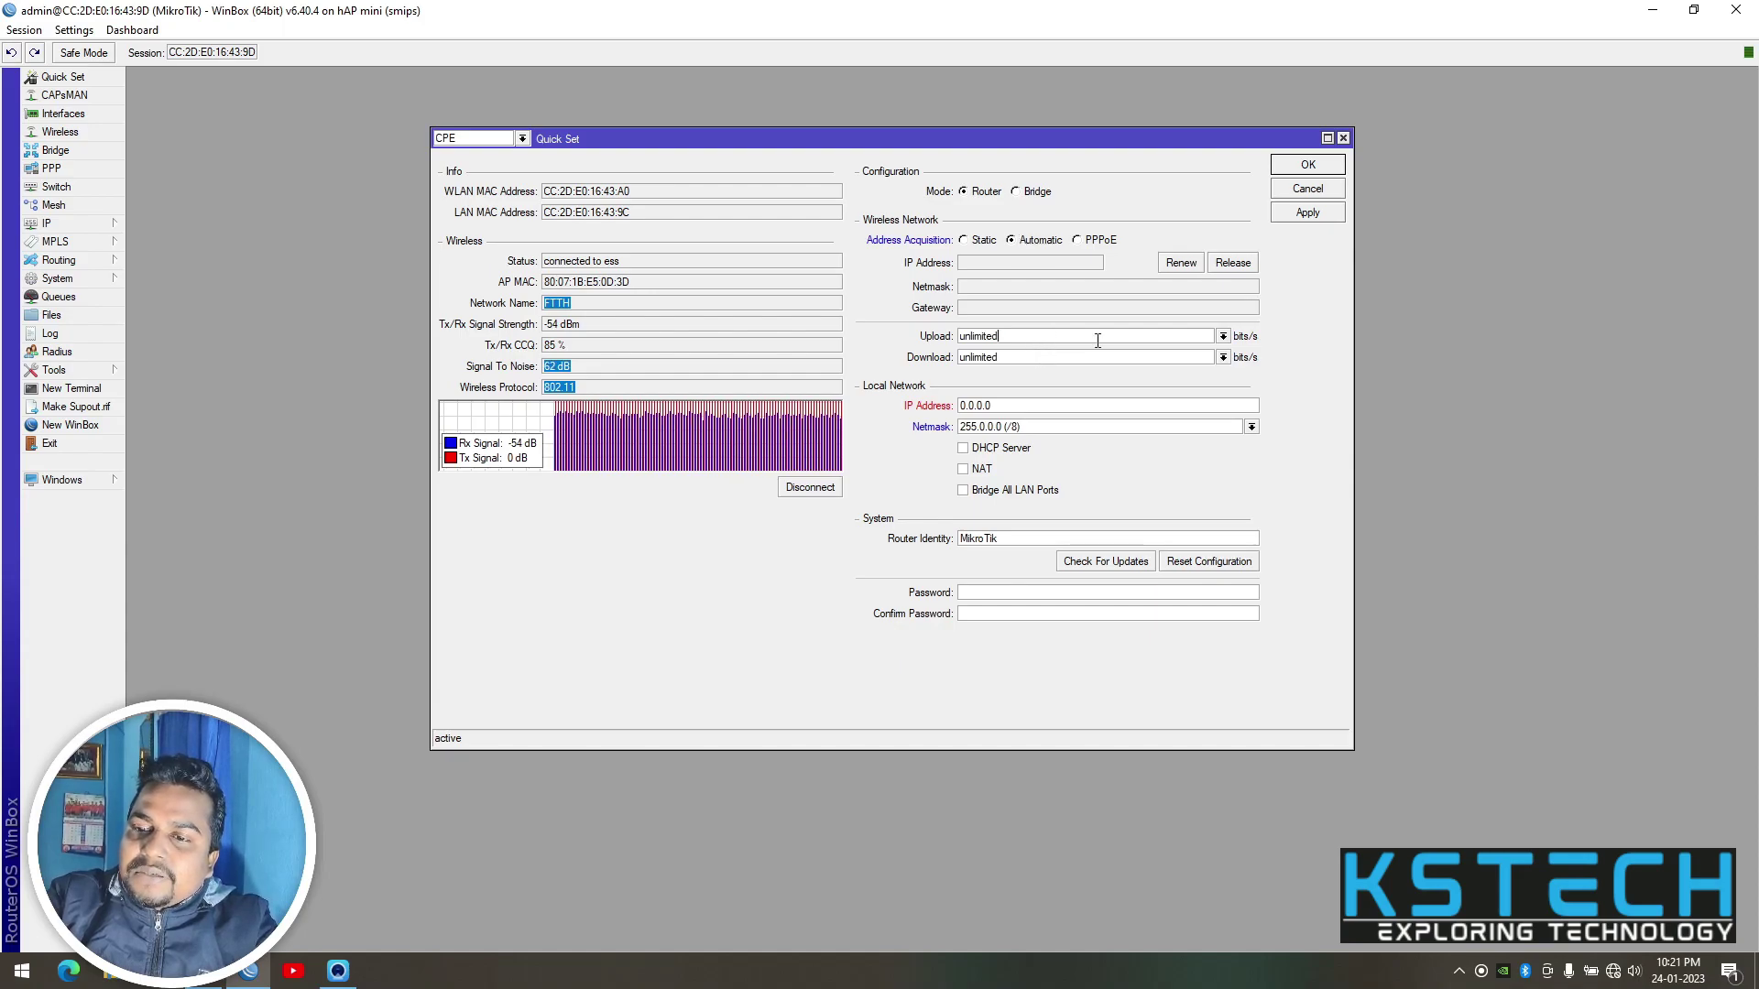
click(1222, 339)
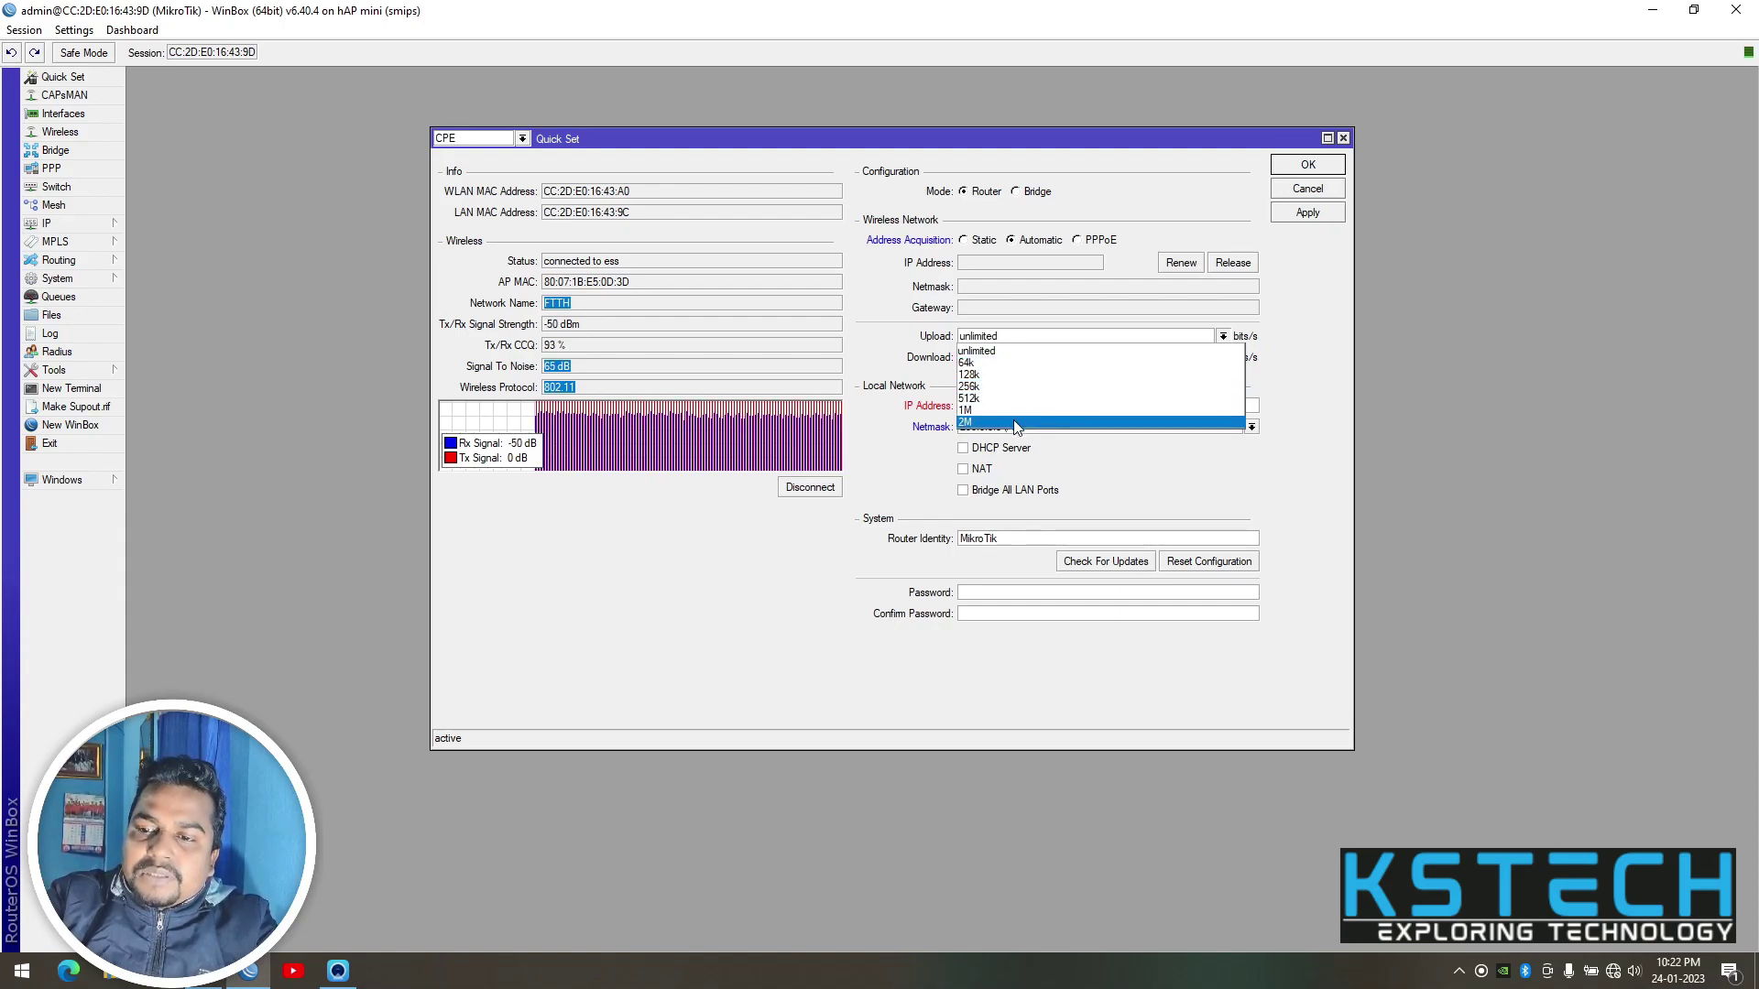
click(1064, 341)
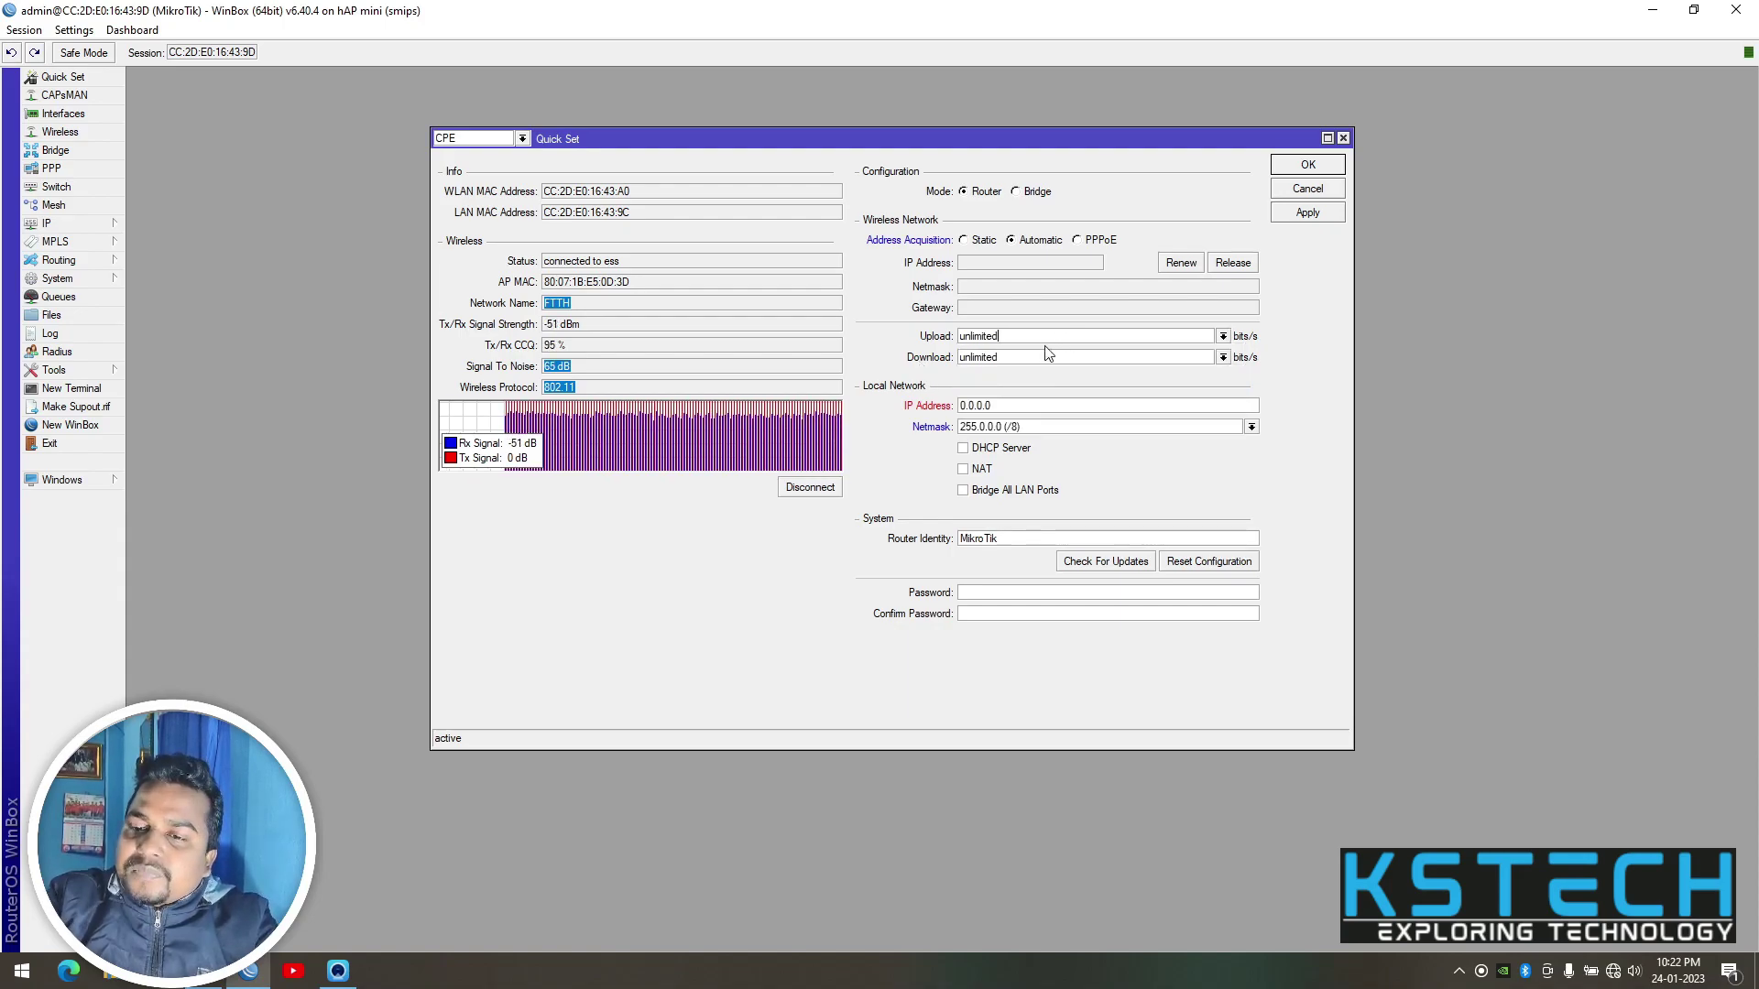
Set the Local IP to 192.168.100.1 with netmask 255.255.255.0 (/24).
double_click(1012, 403)
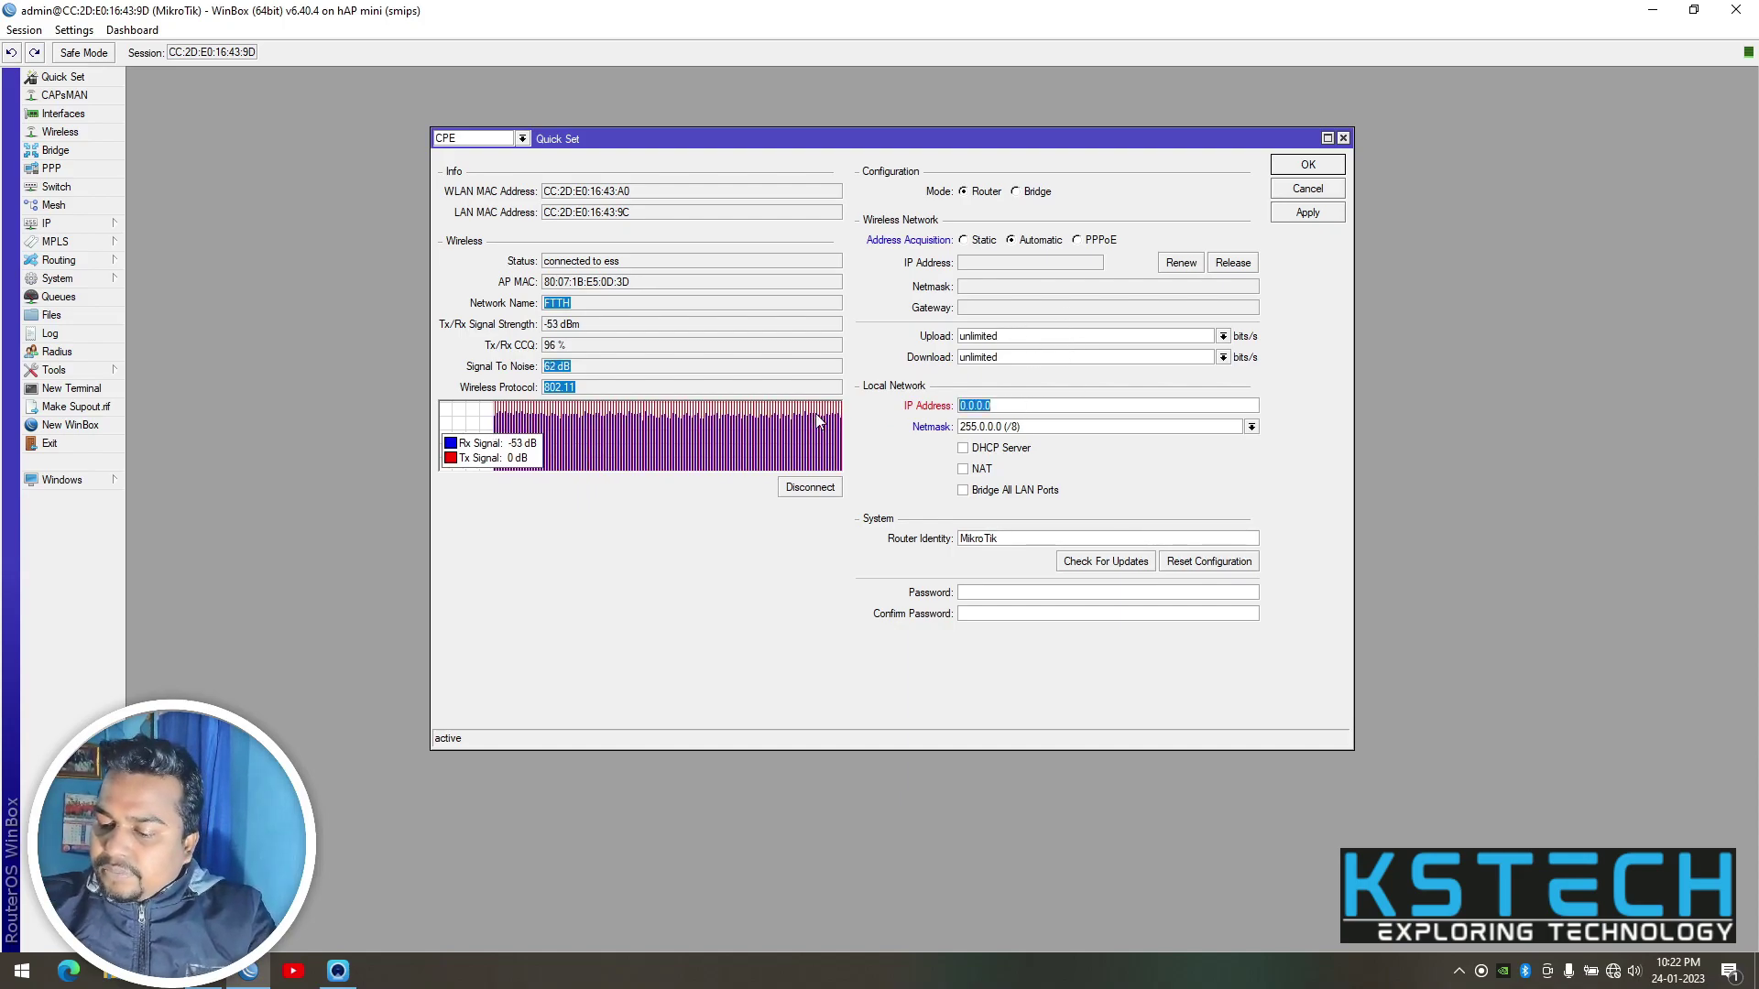
text(1)
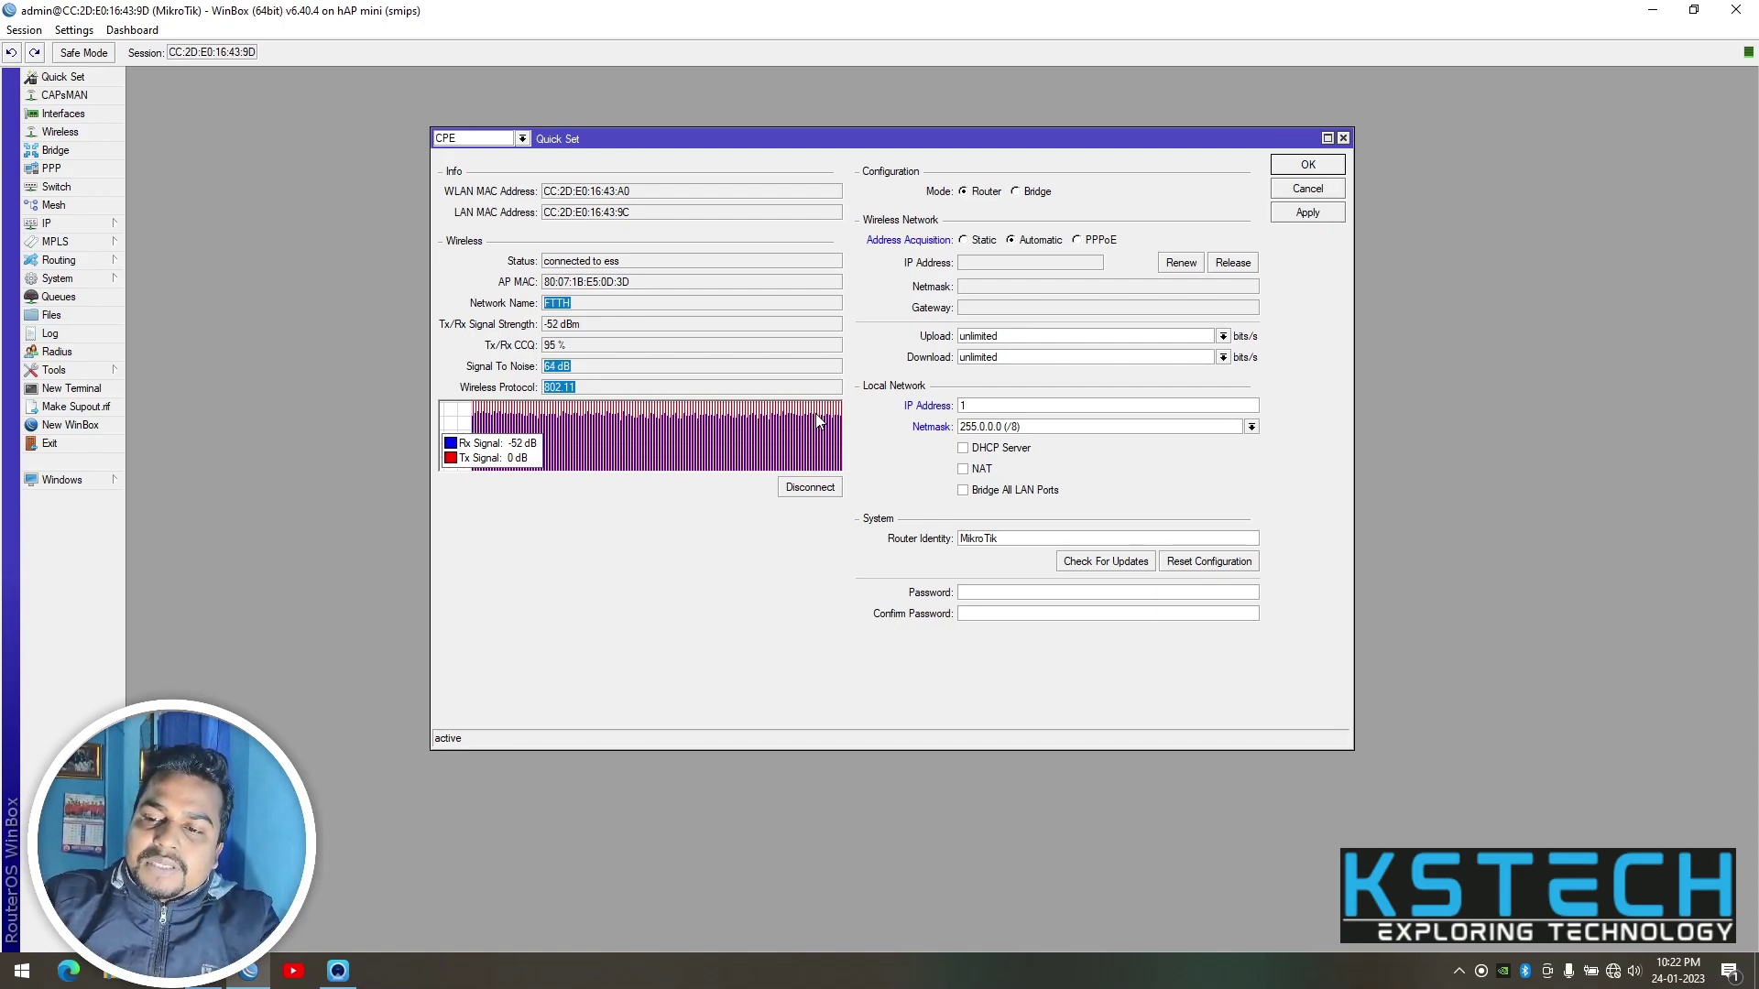
text(92.6)
key(BackSpace)
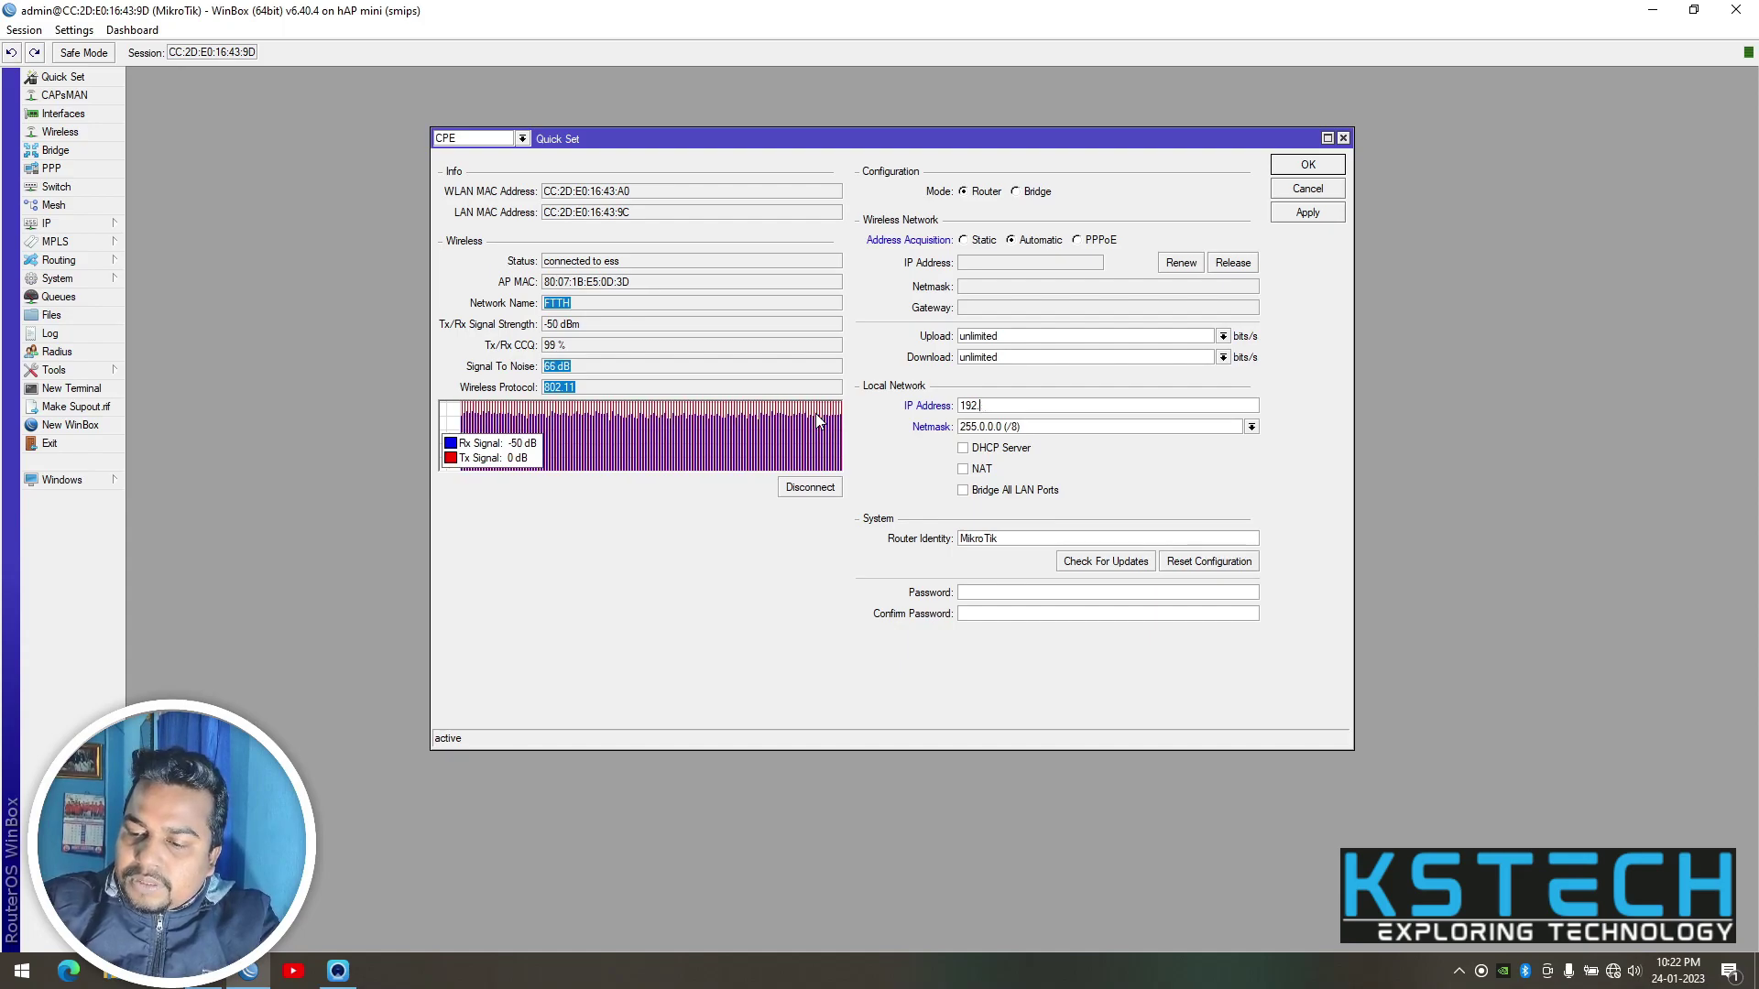
text(168.)
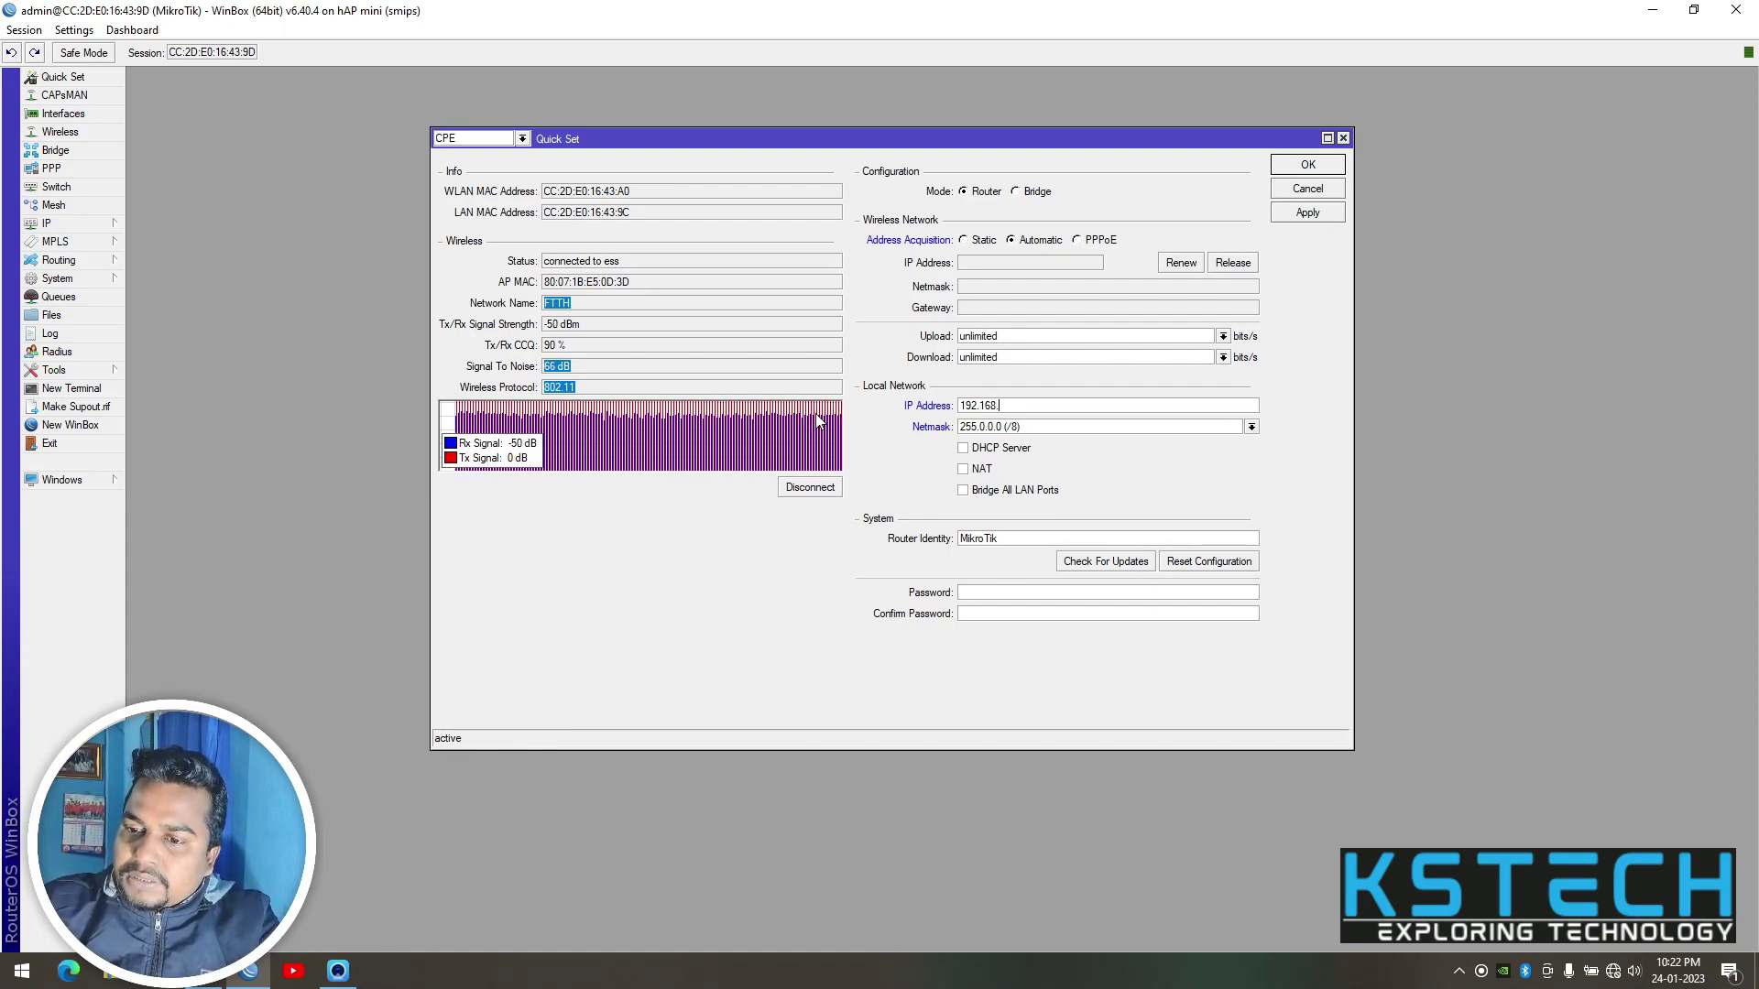
text(100.1)
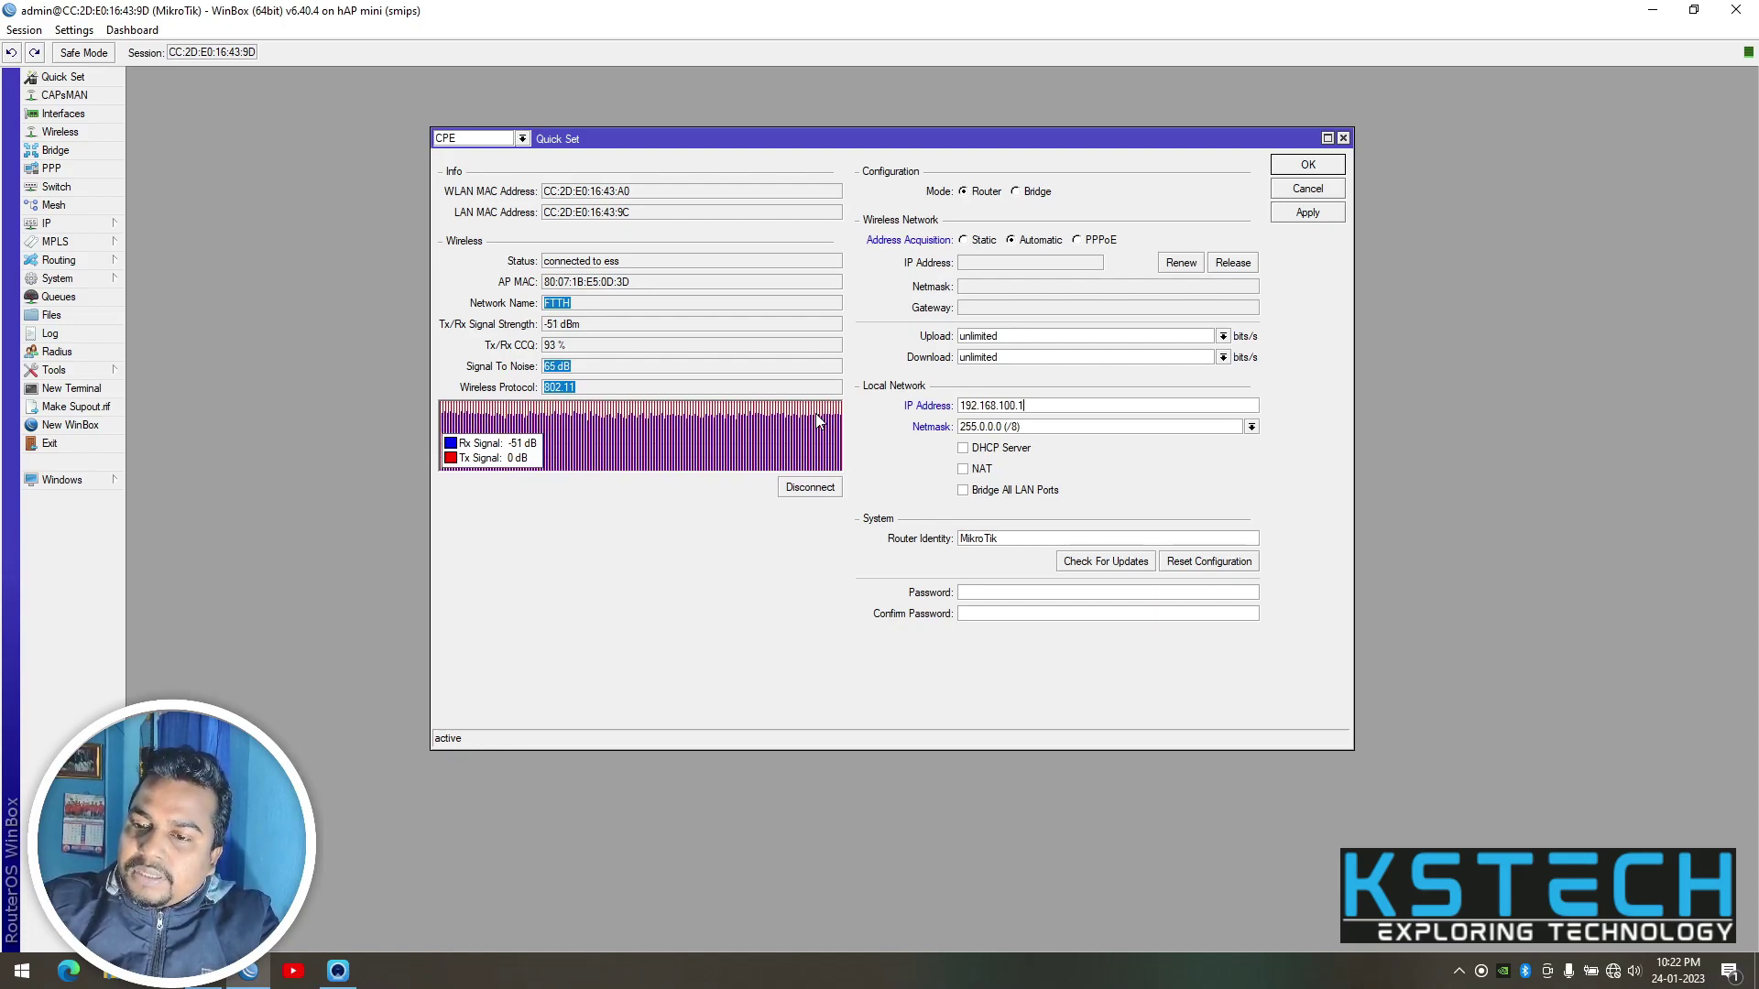
key(Tab)
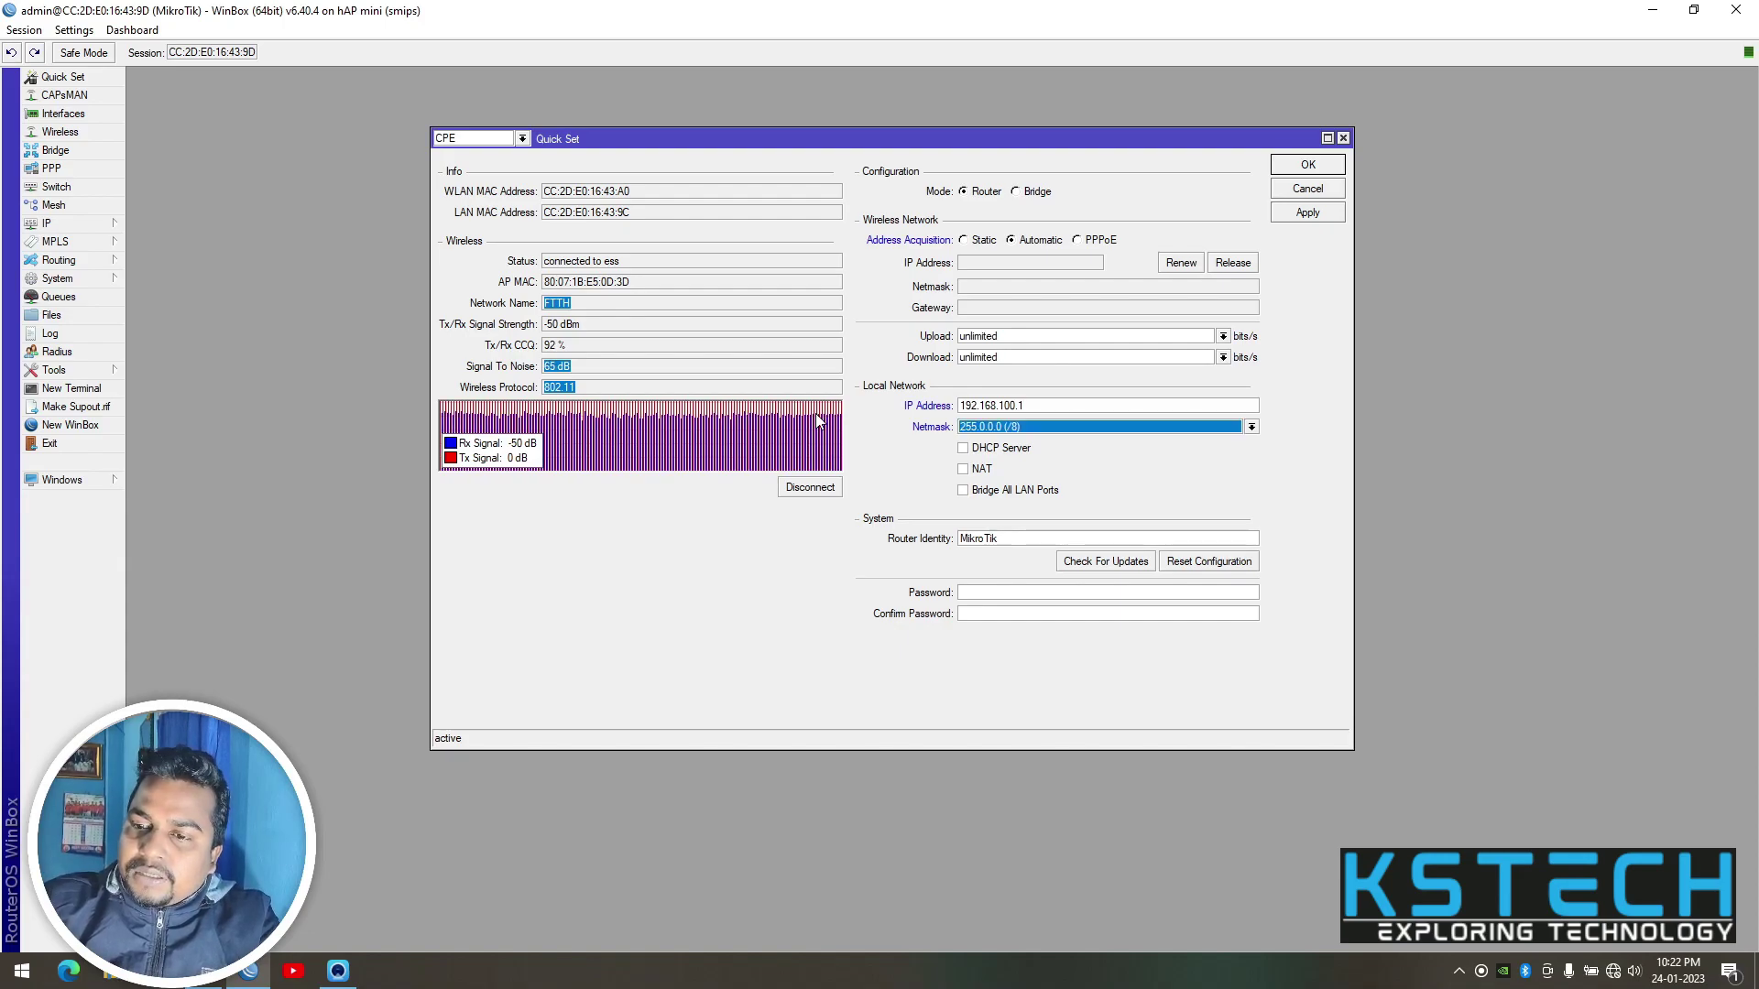
click(1055, 427)
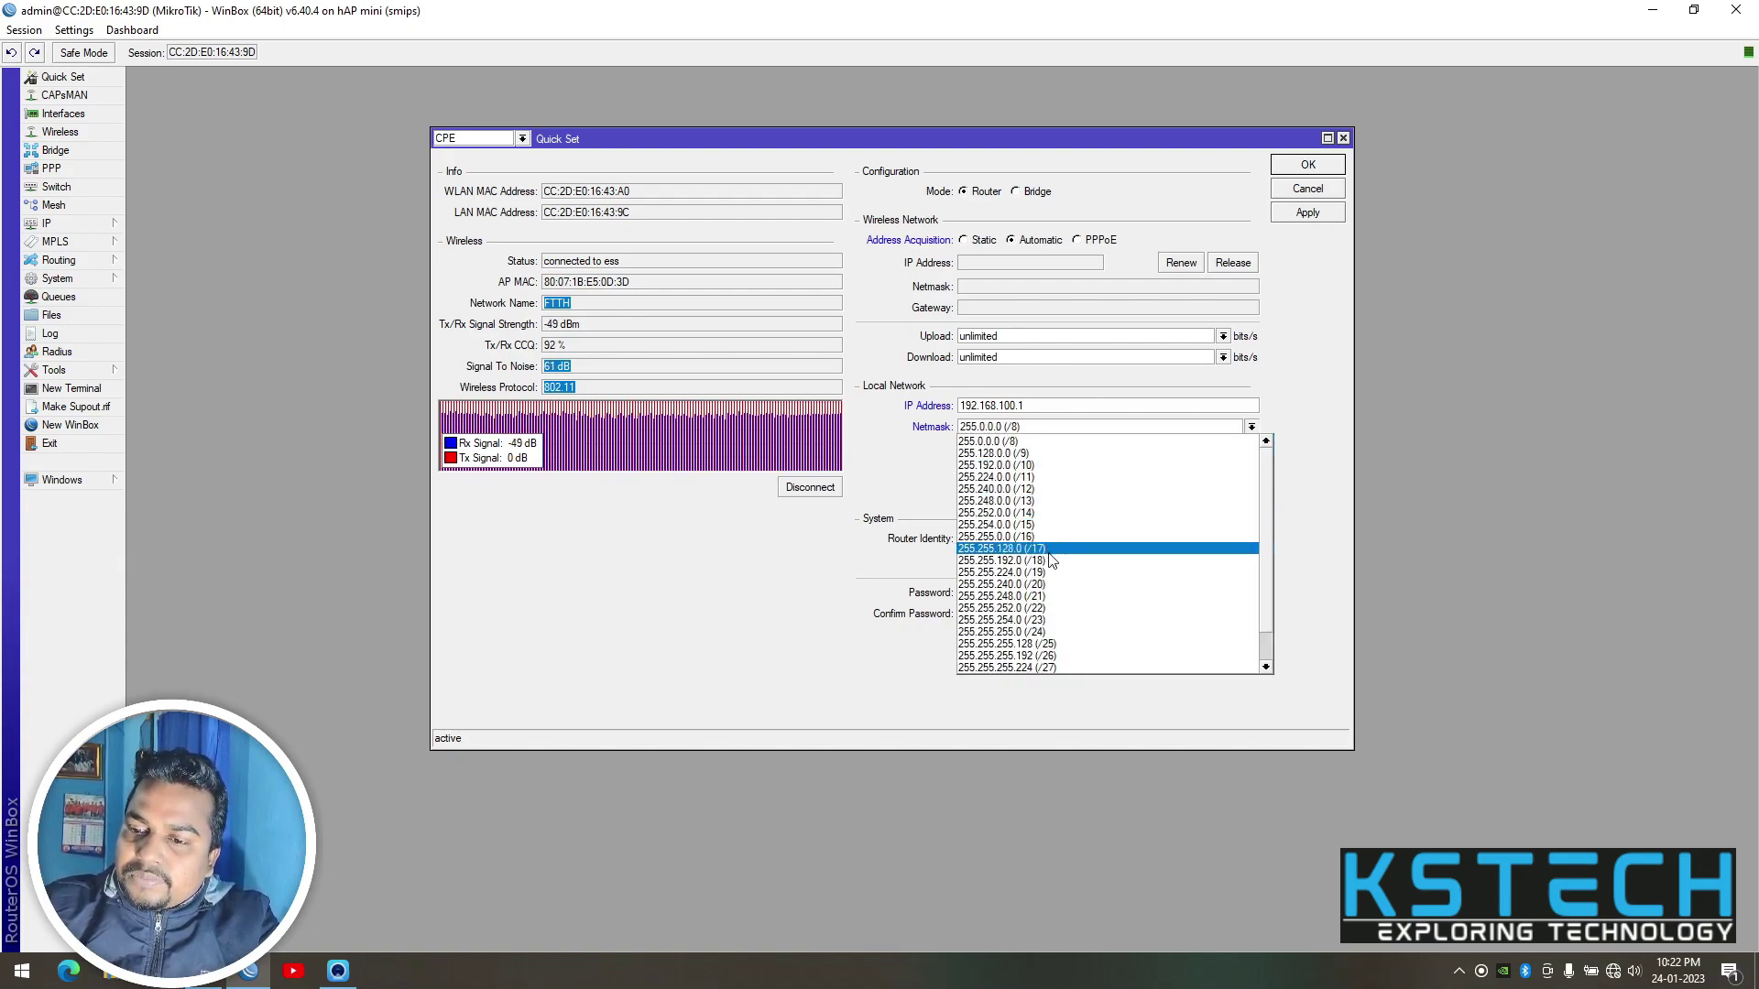
click(1026, 632)
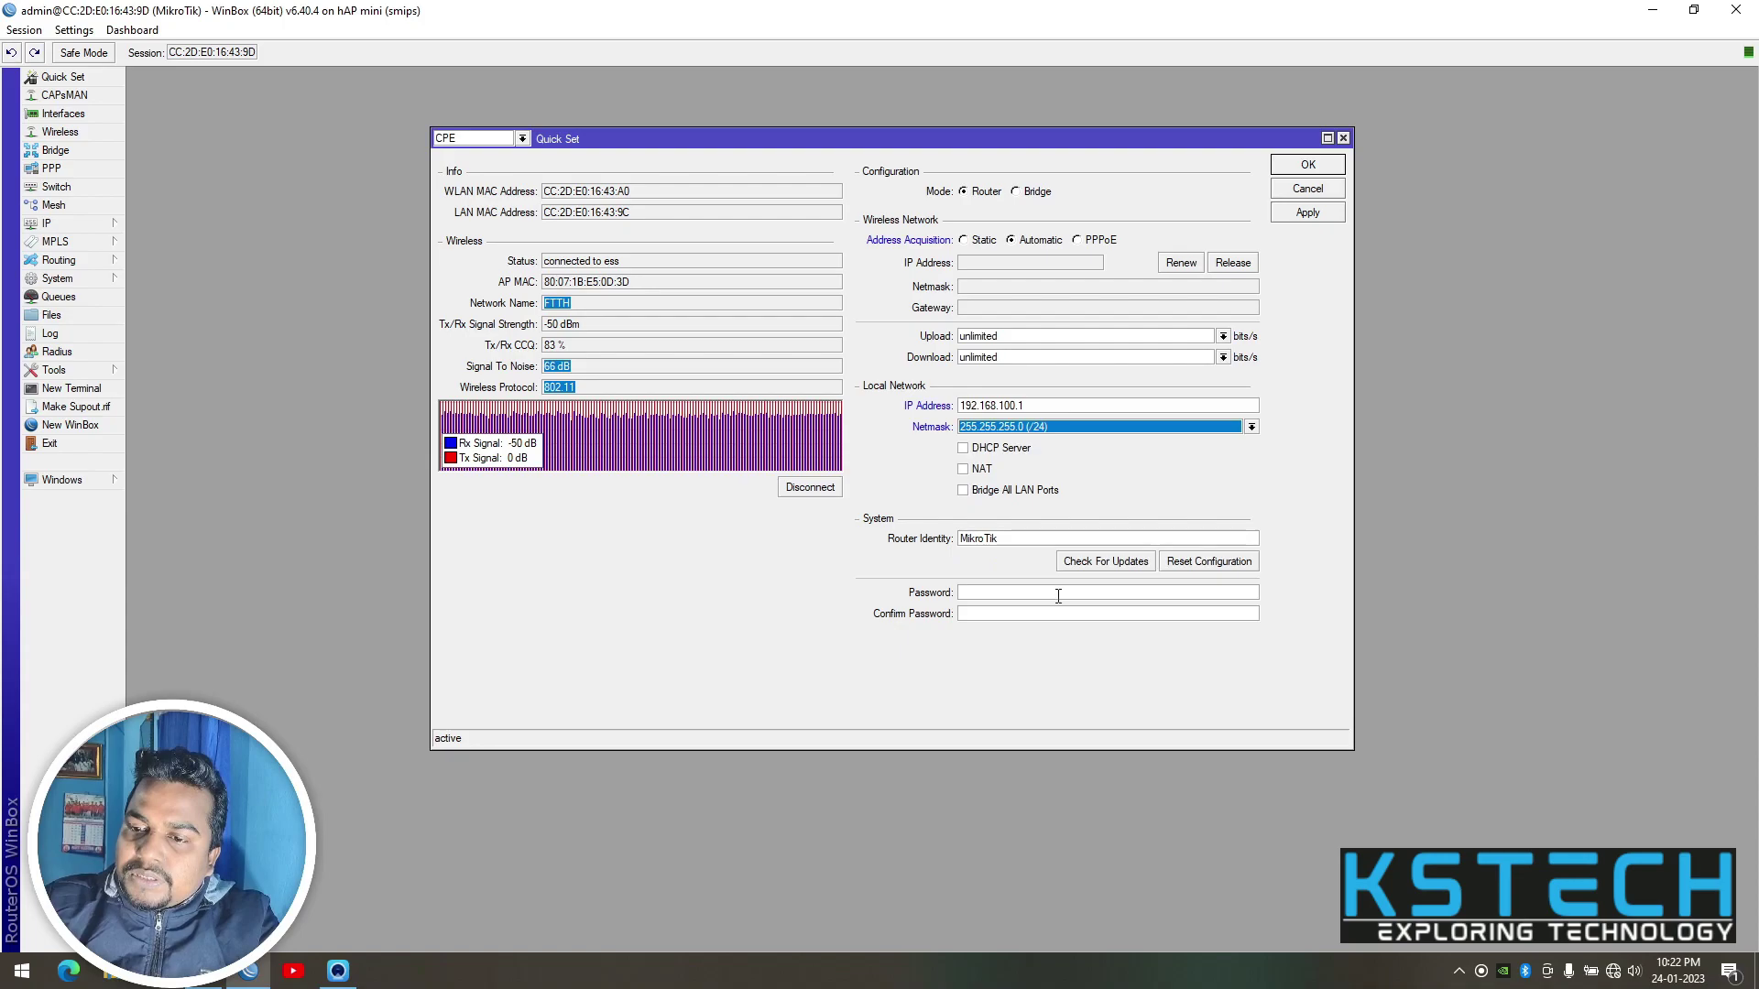
Enable the DHCP server with range 192.168.100.10-192.168.100.100.
click(962, 449)
click(990, 469)
text(192.168.100.)
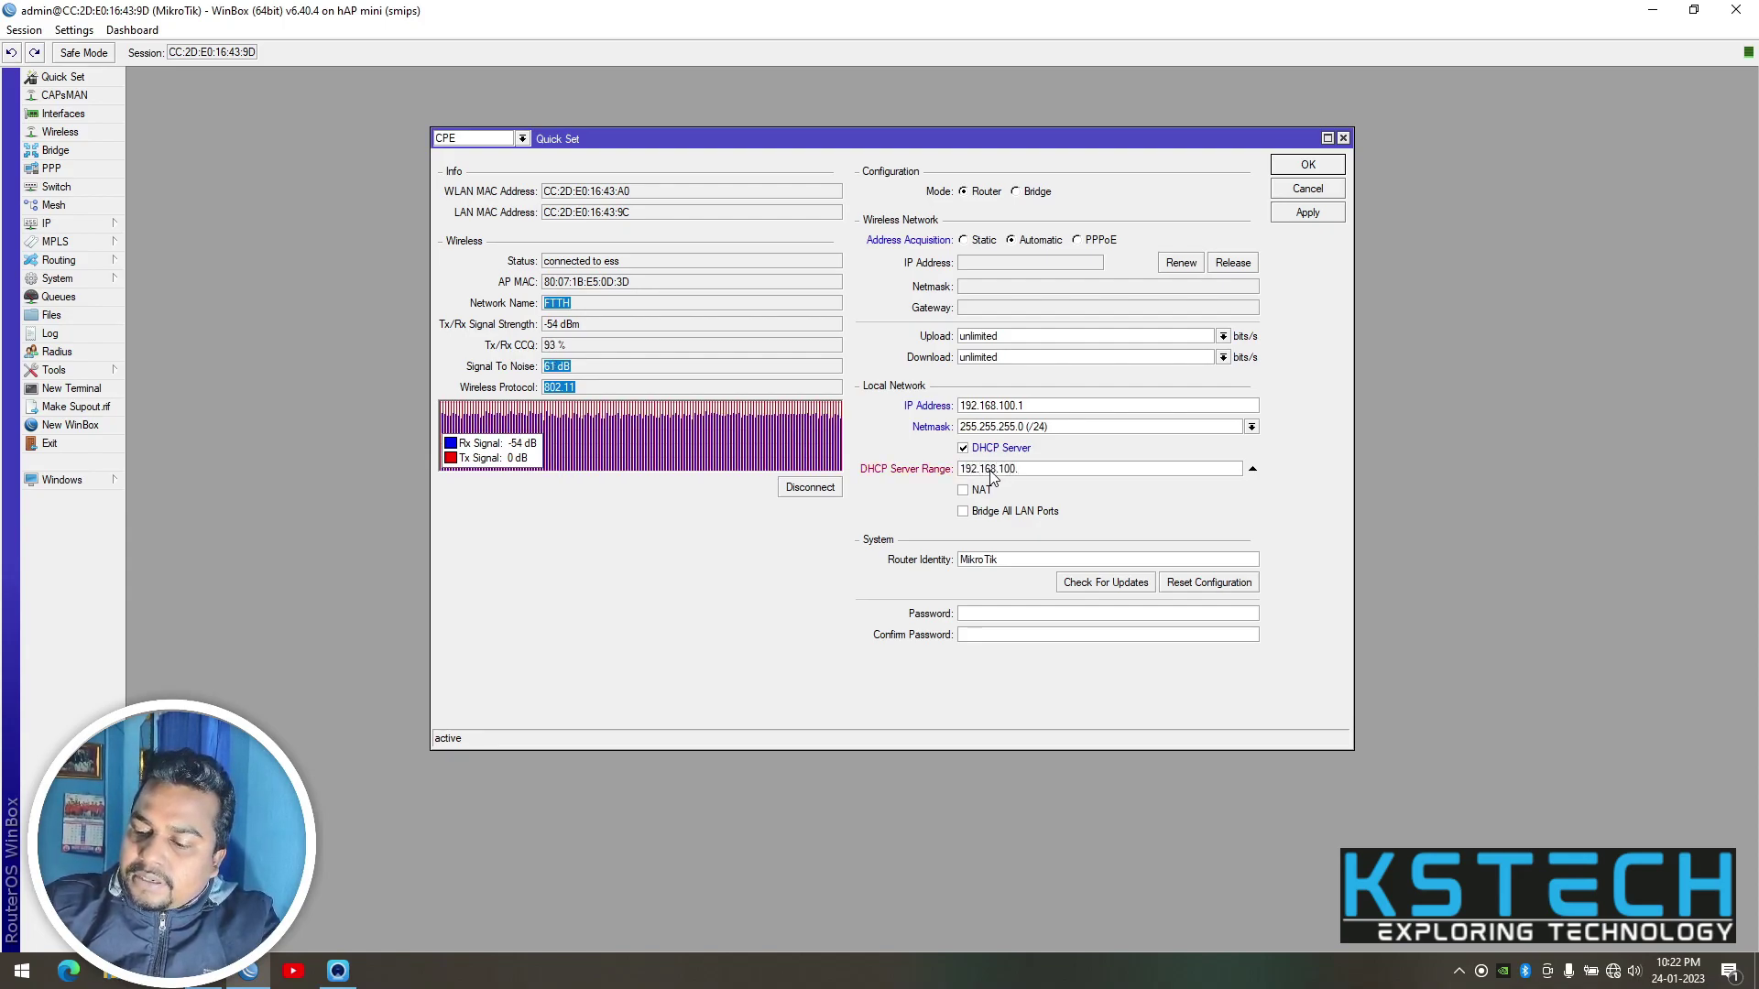
text(10-192.168.100.1000)
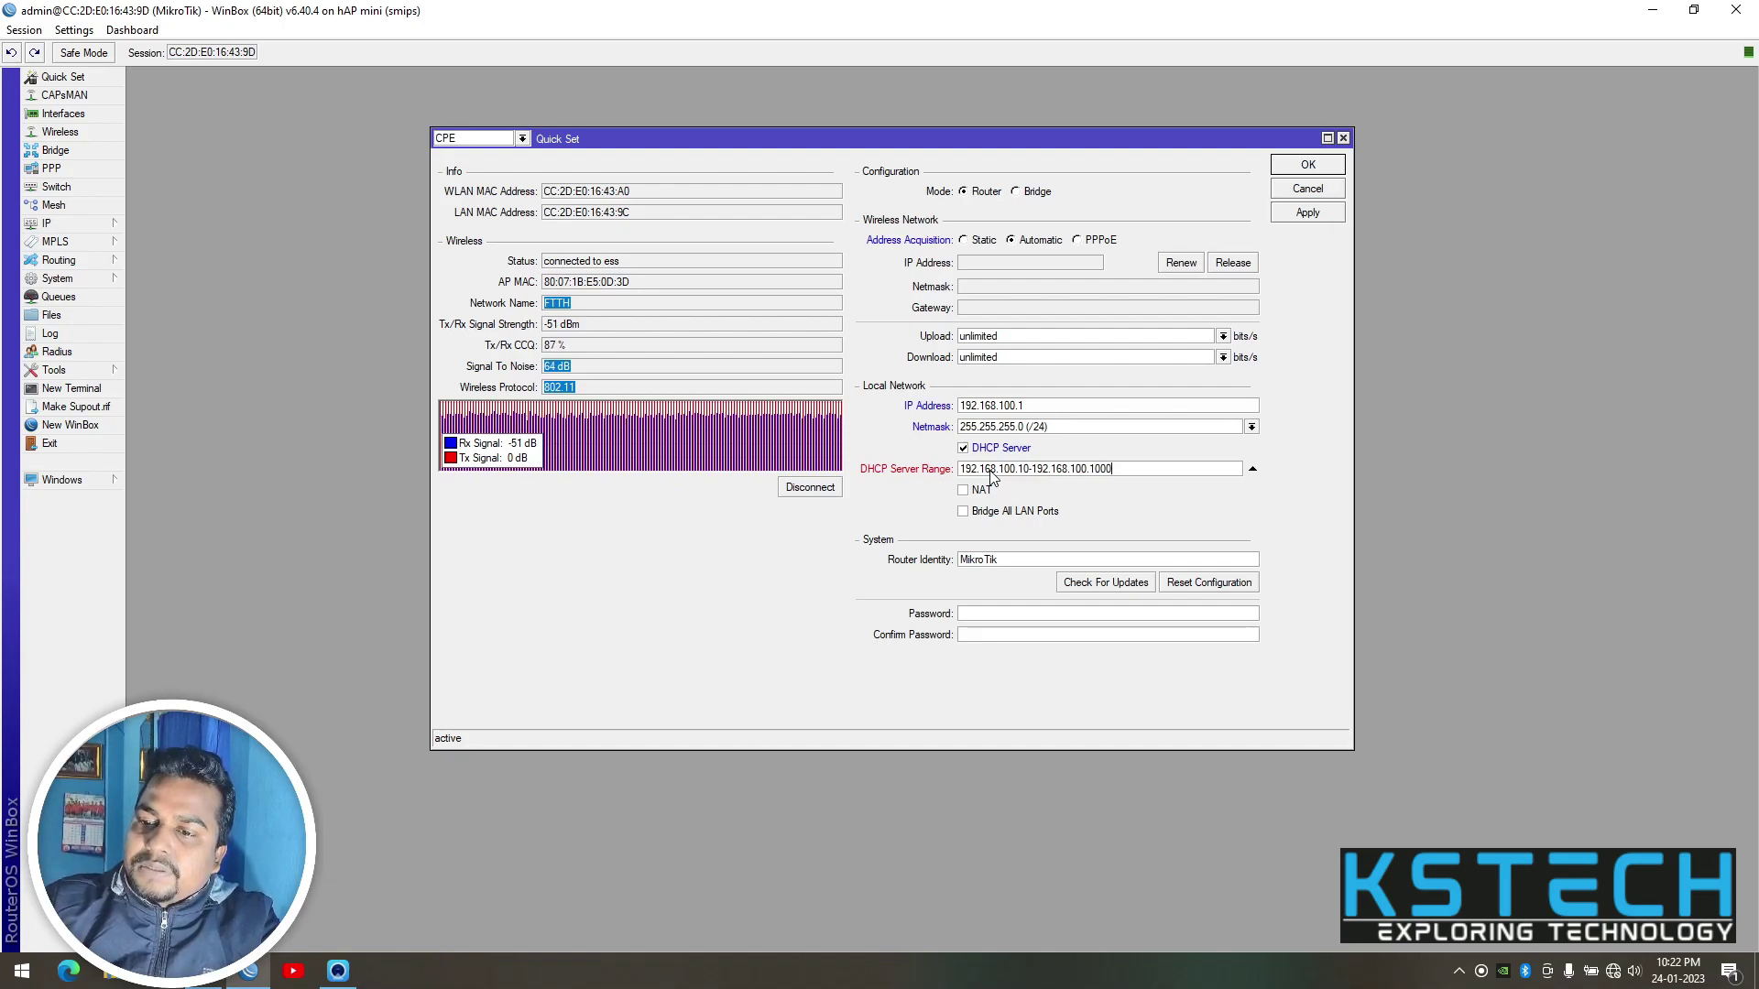
key(BackSpace)
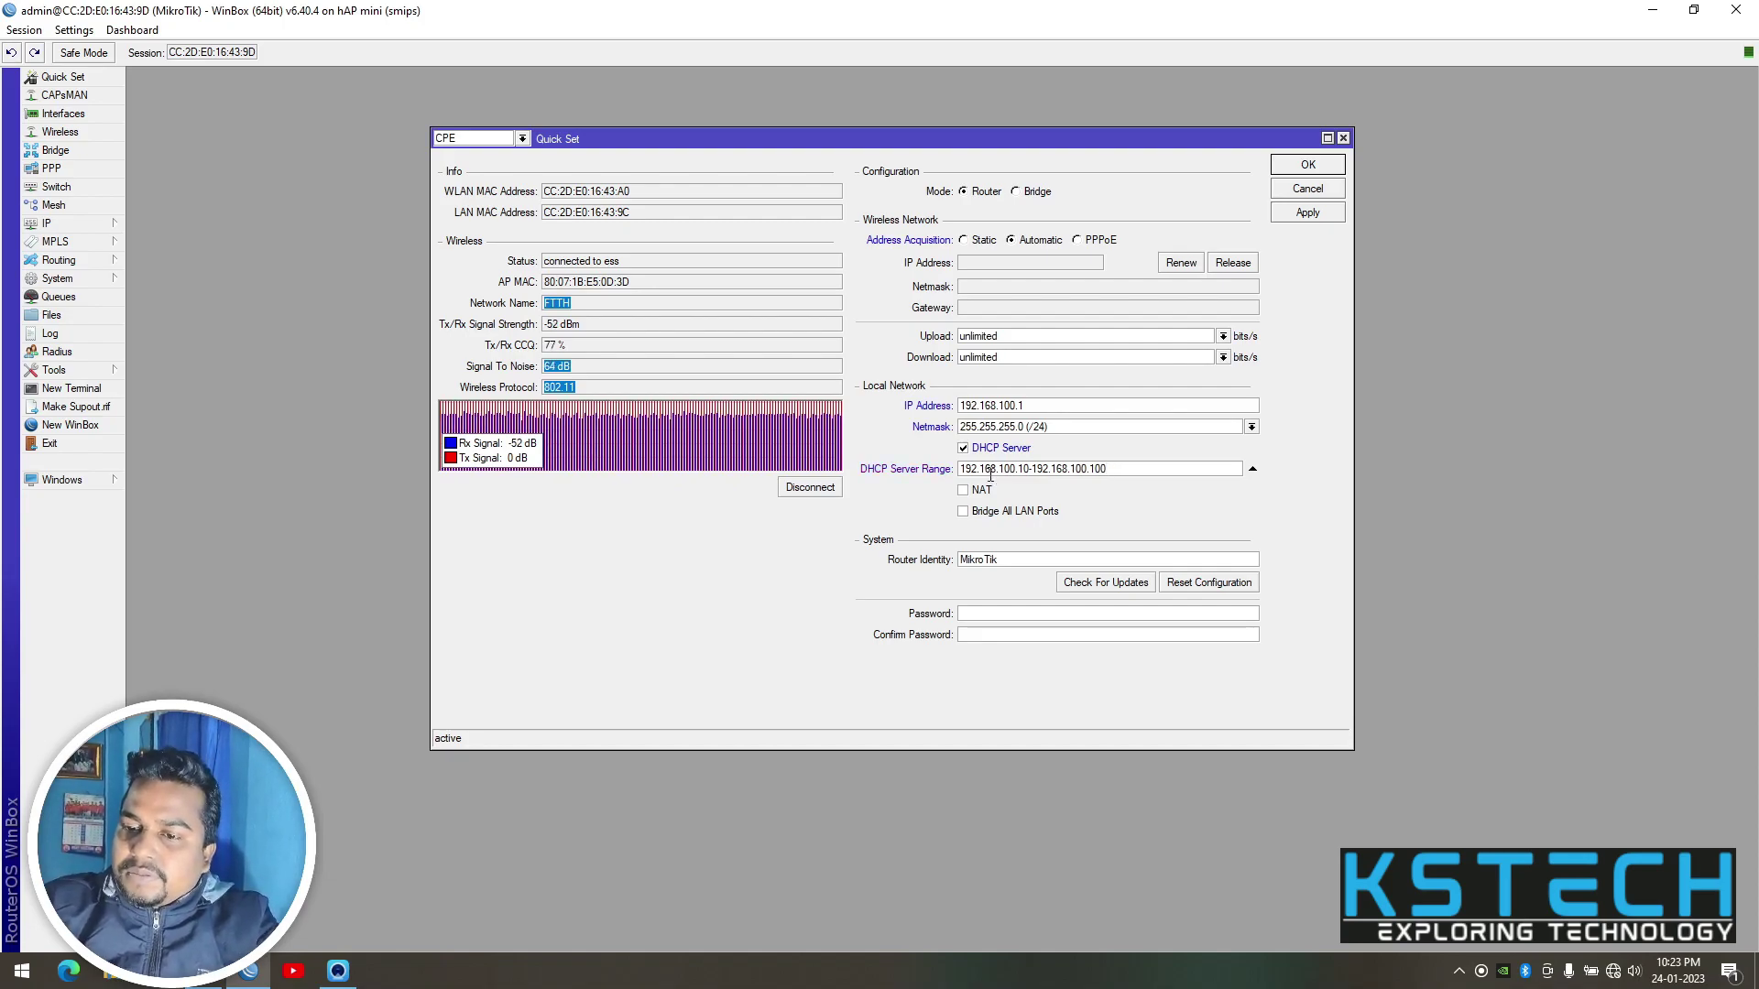
Tick NAT and Bridge All LAN Ports, then select the Router Identity name.
click(964, 491)
click(964, 513)
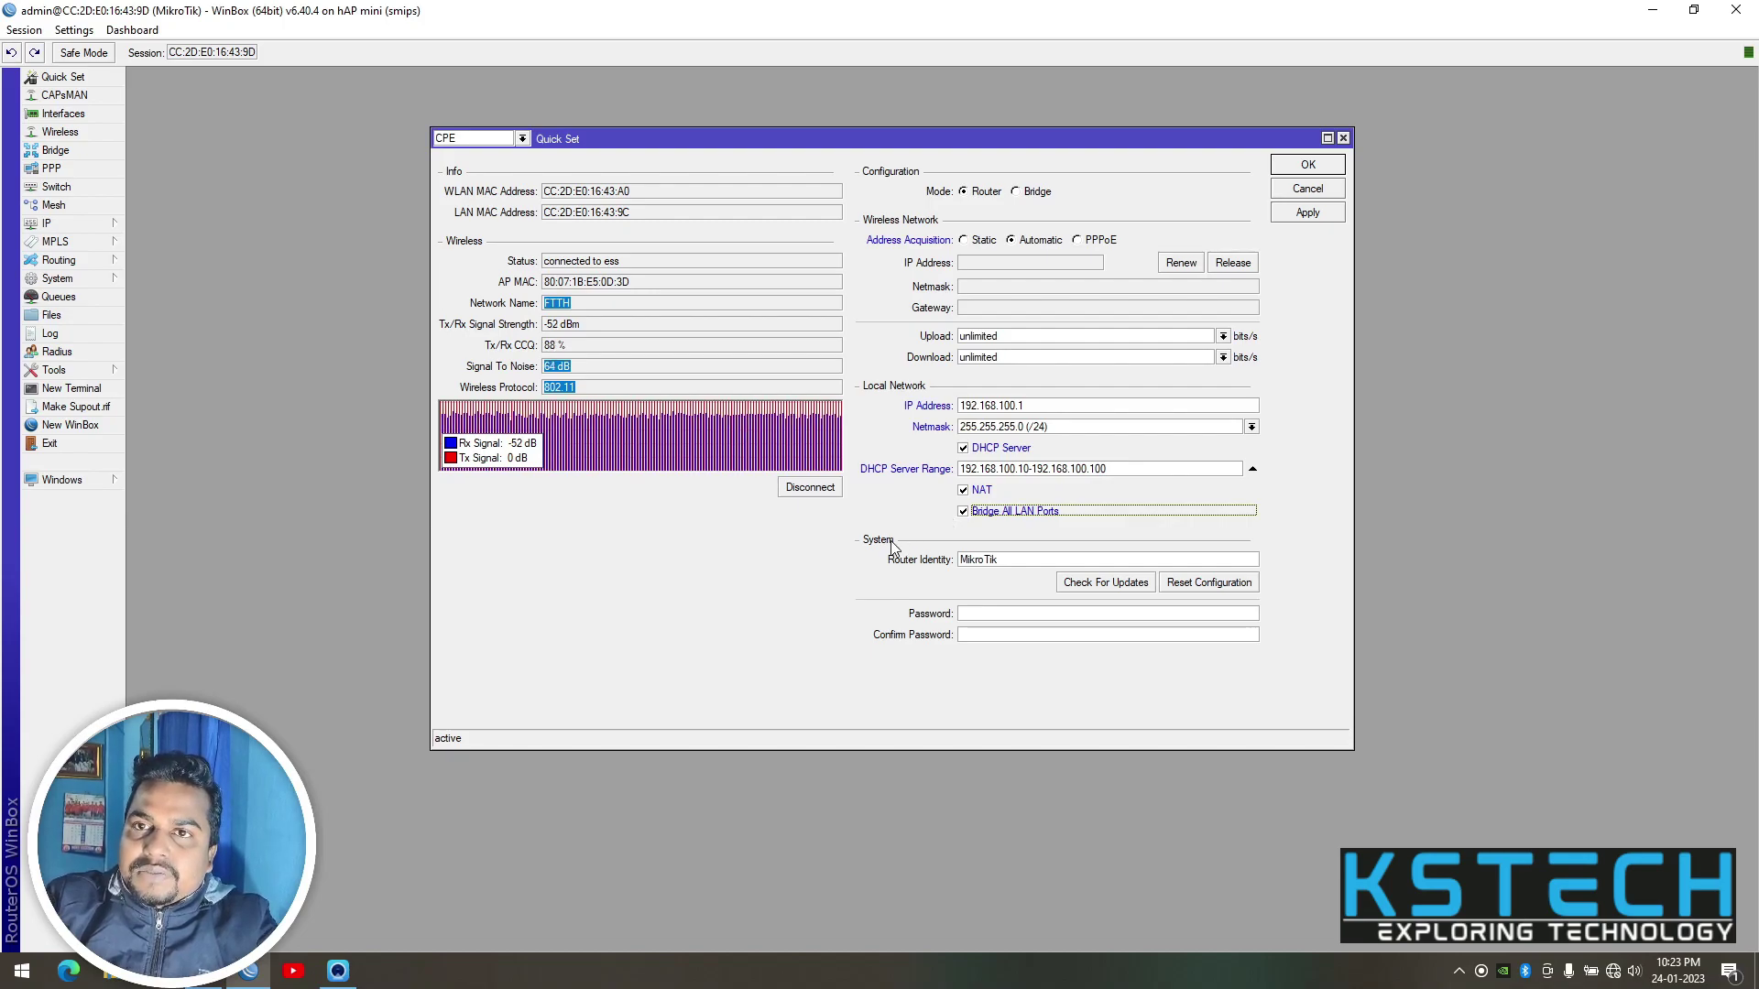
click(985, 564)
double_click(985, 564)
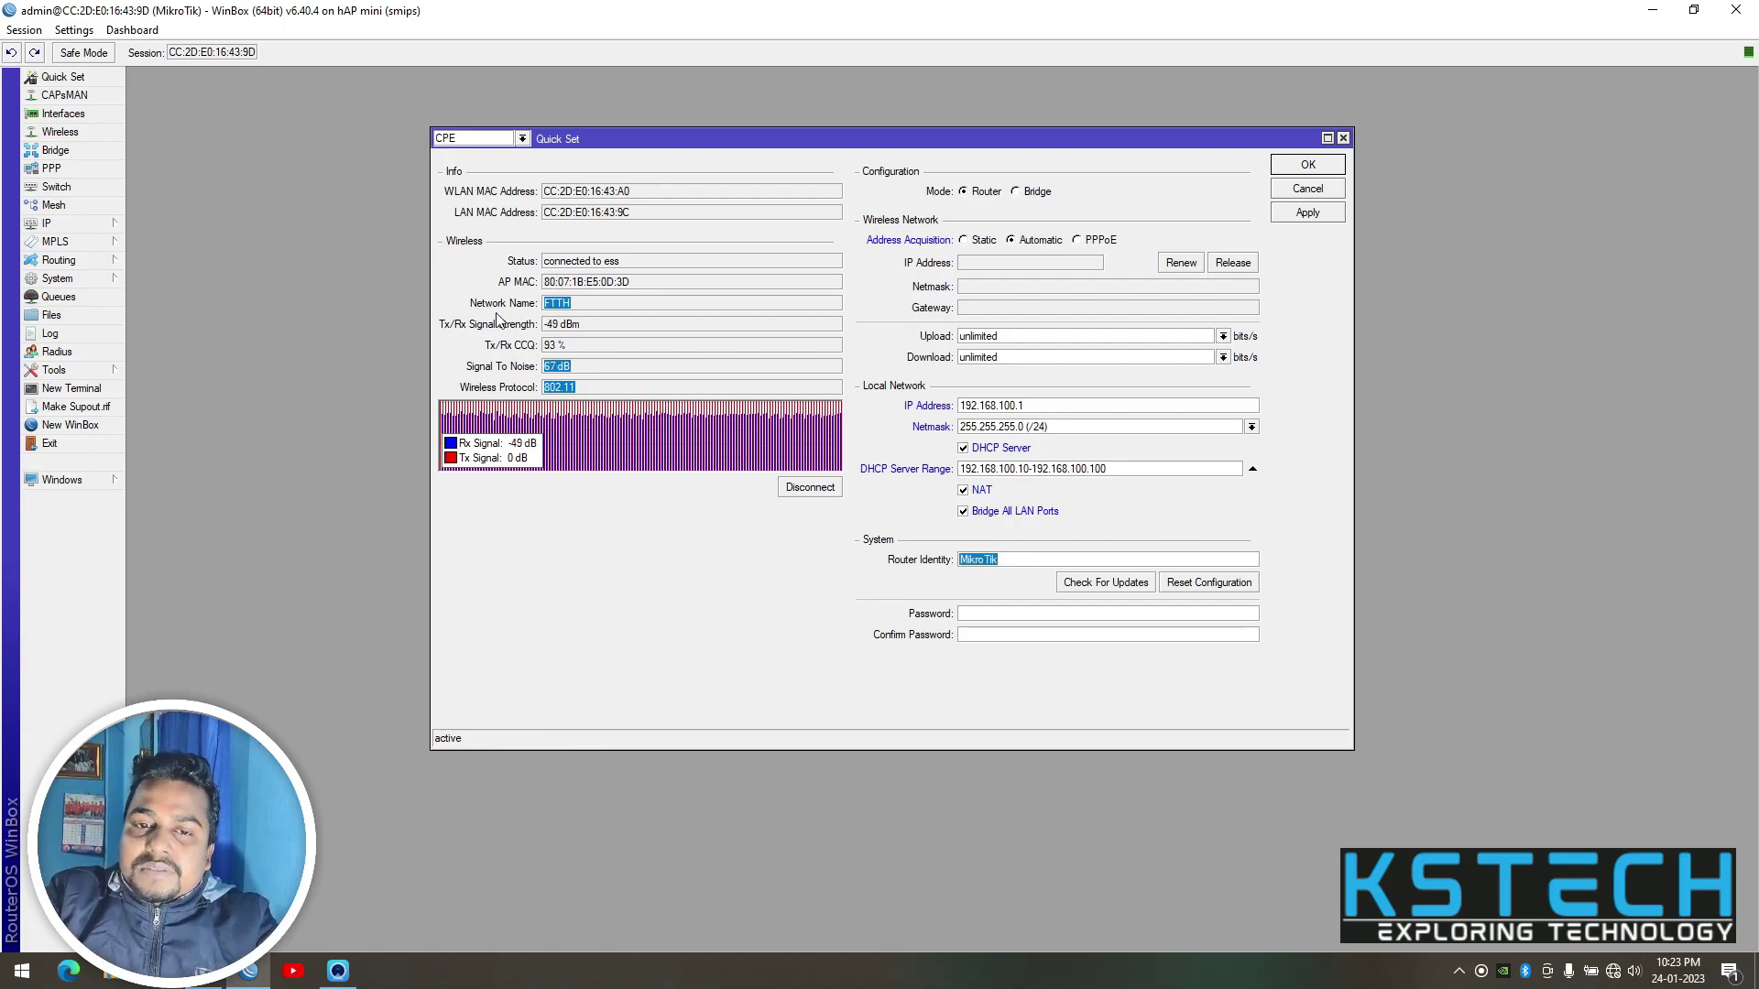
Apply the Quick Set configuration to the router.
double_click(165, 15)
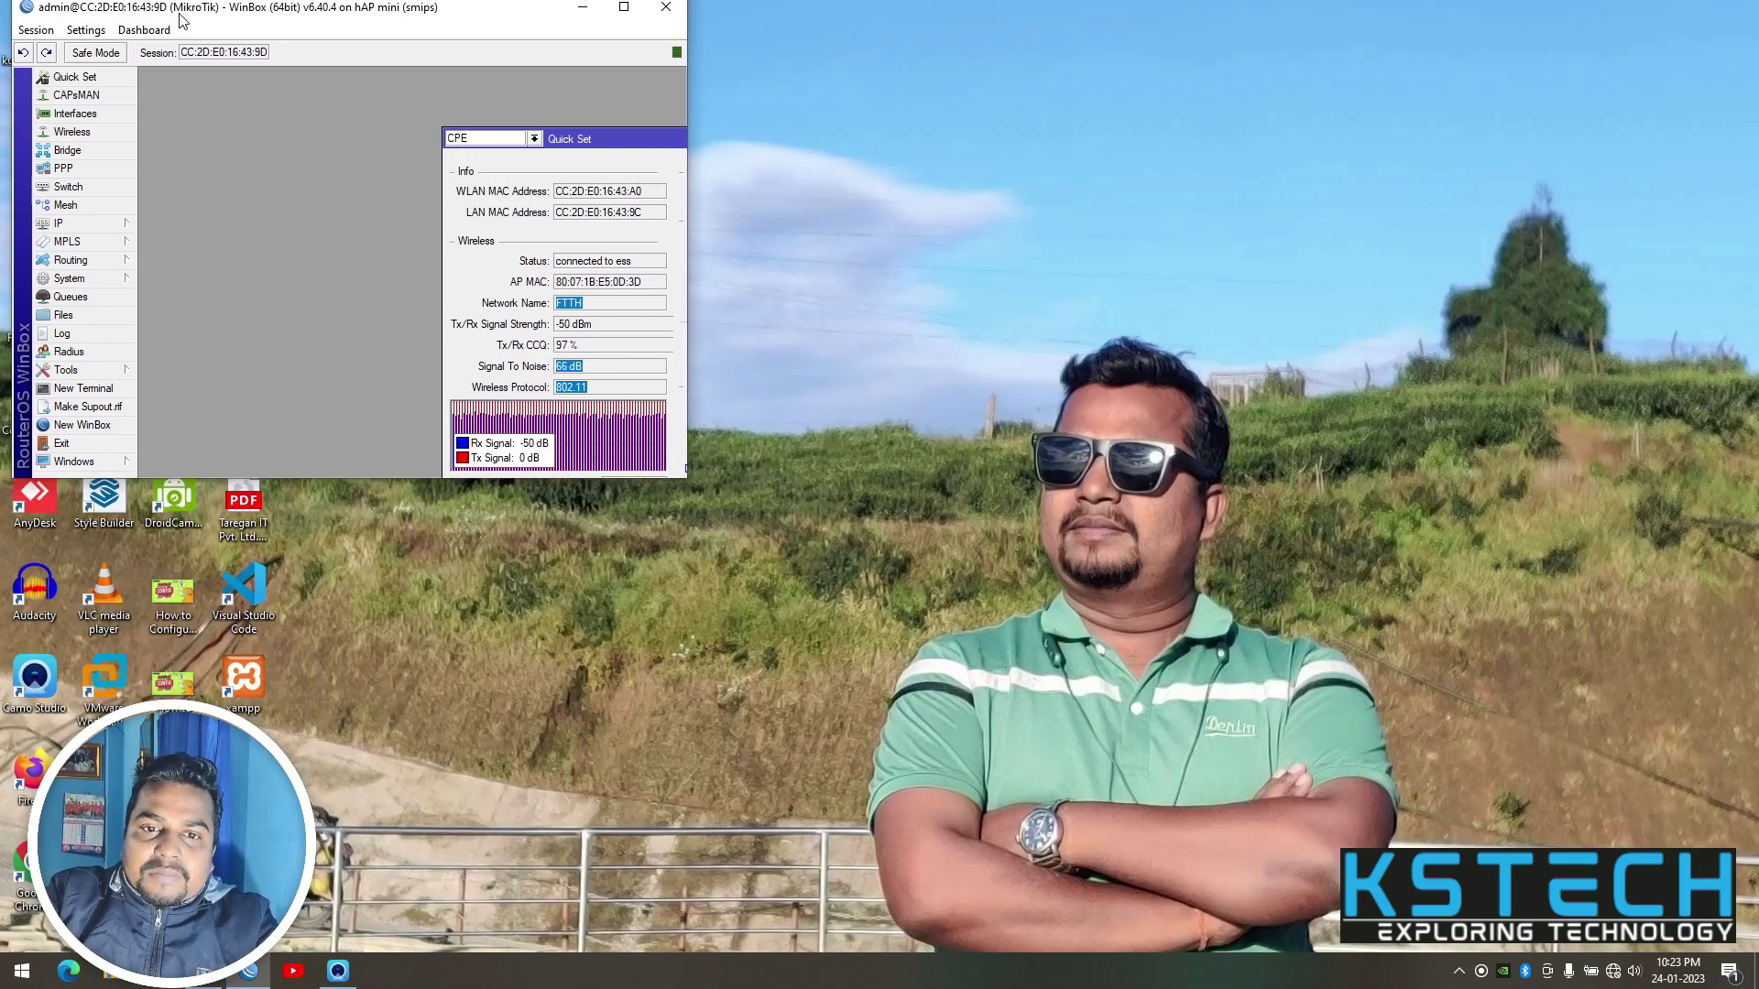
double_click(178, 15)
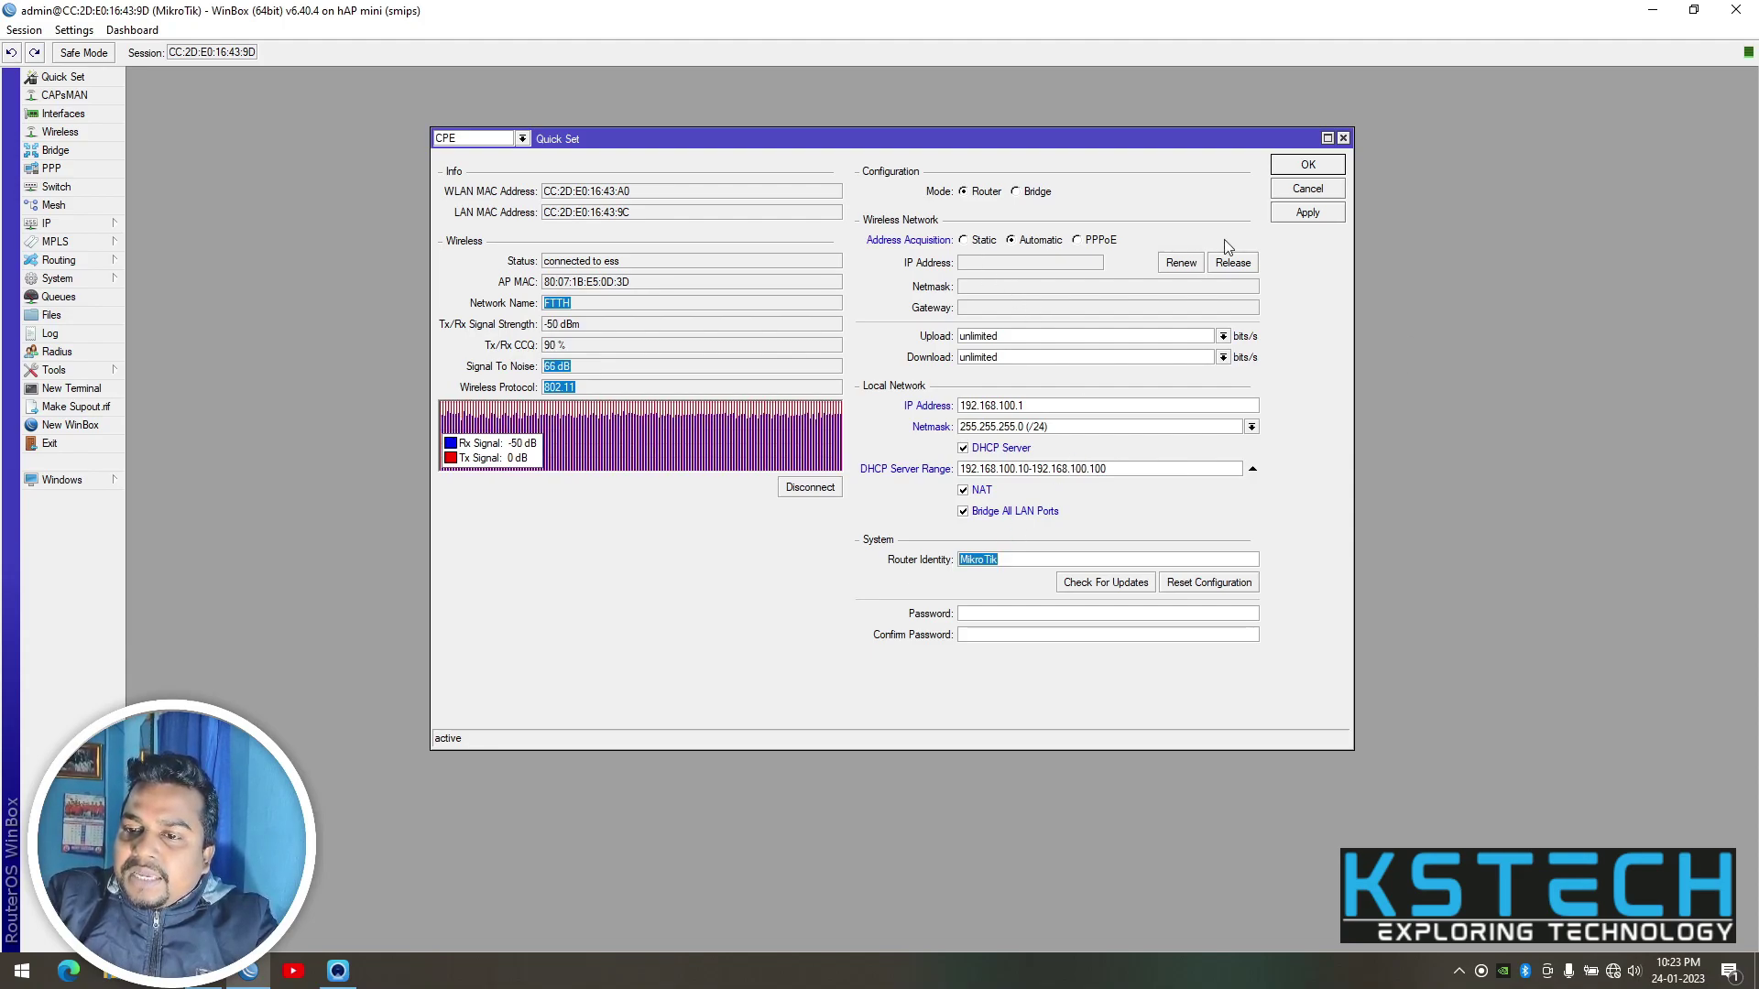
click(1297, 214)
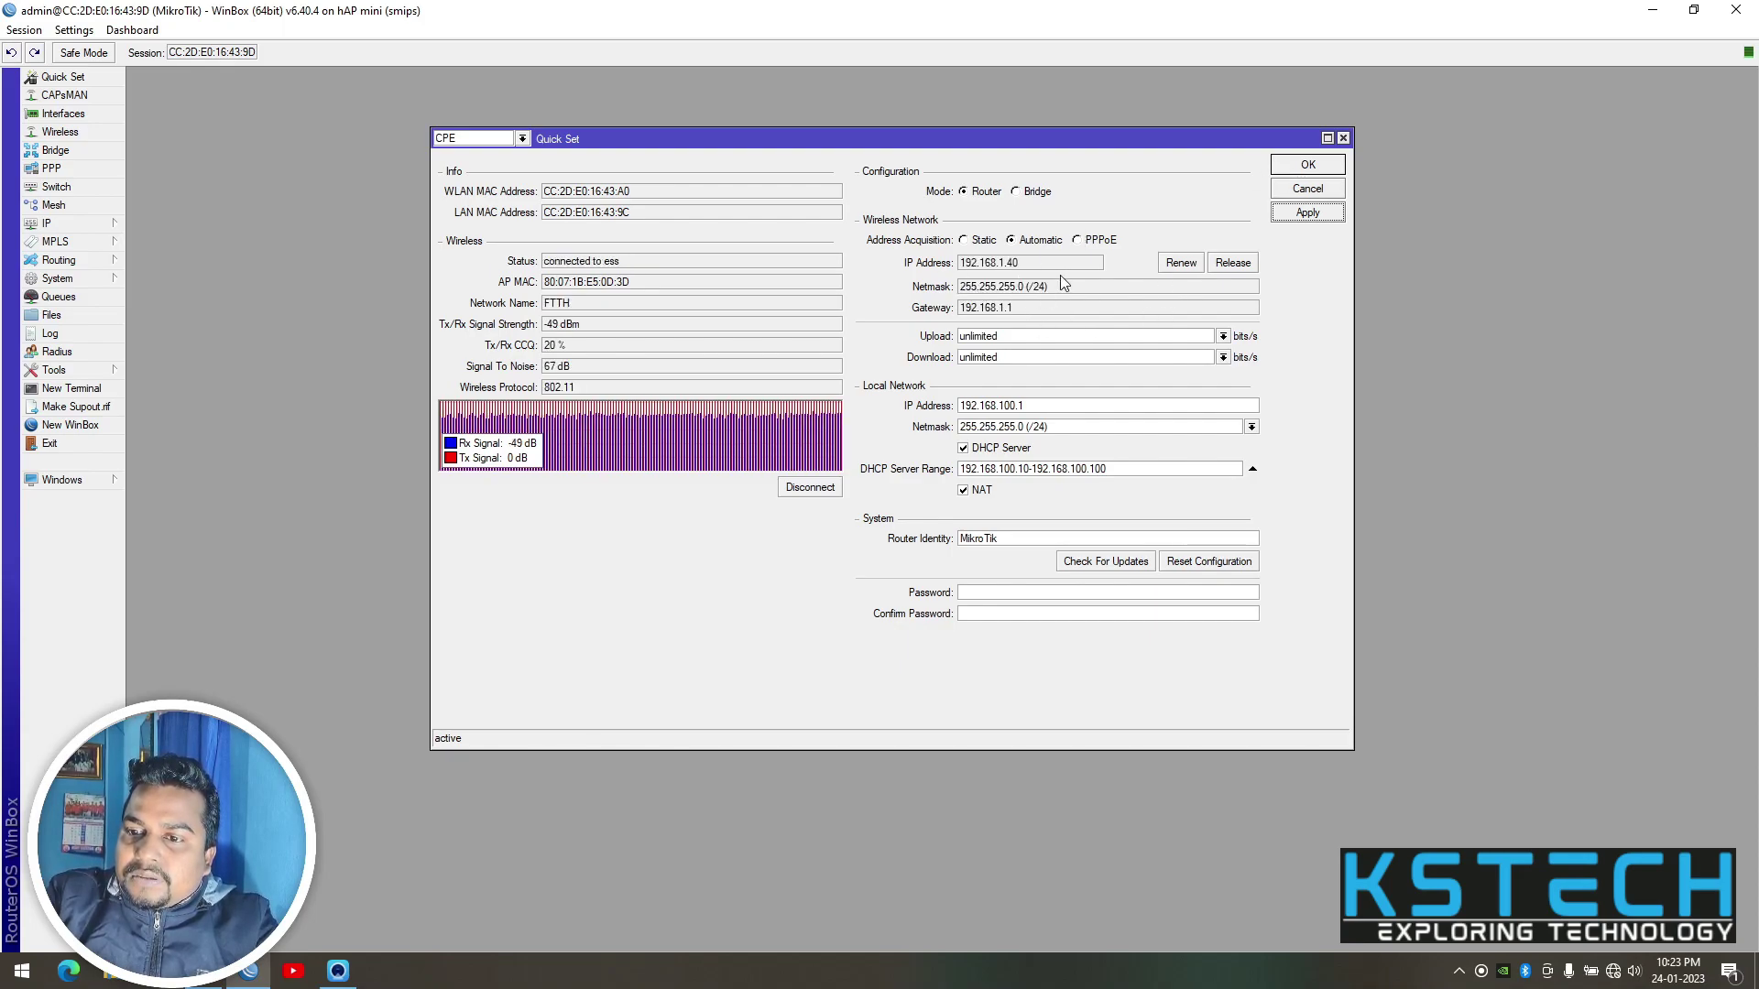
Check the wireless WAN address 192.168.1.40 and its /24 netmask obtained by DHCP.
drag(962, 263, 1045, 275)
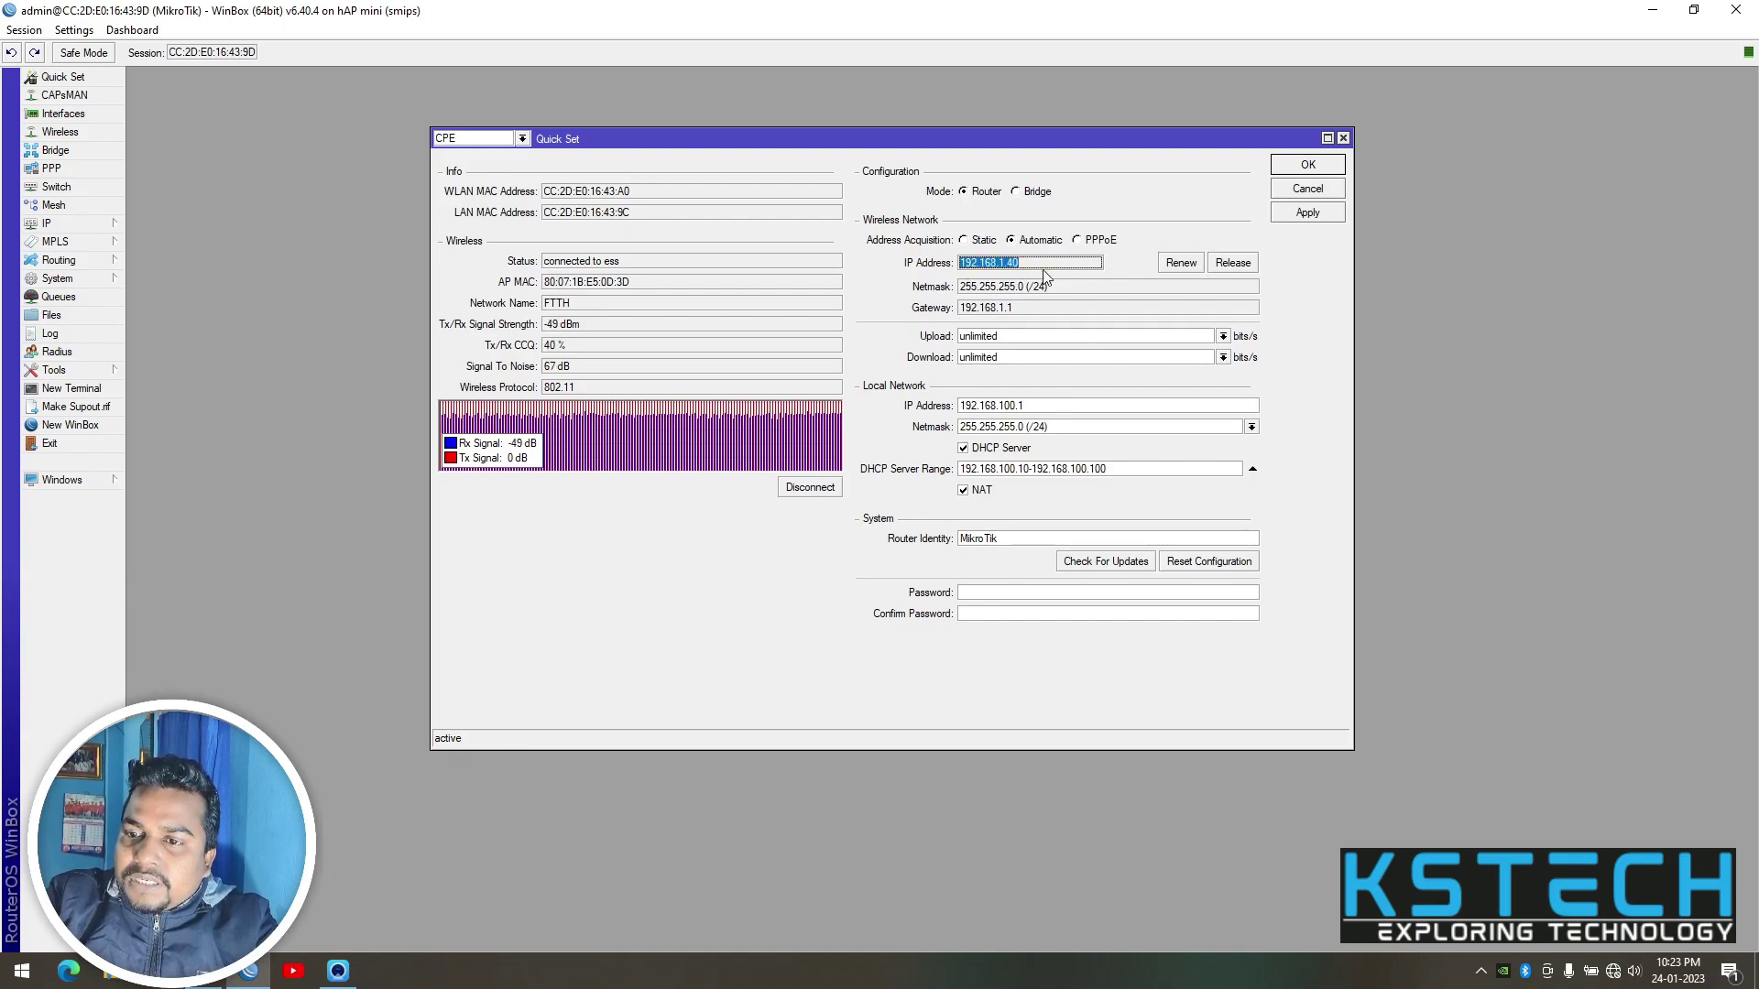
click(998, 267)
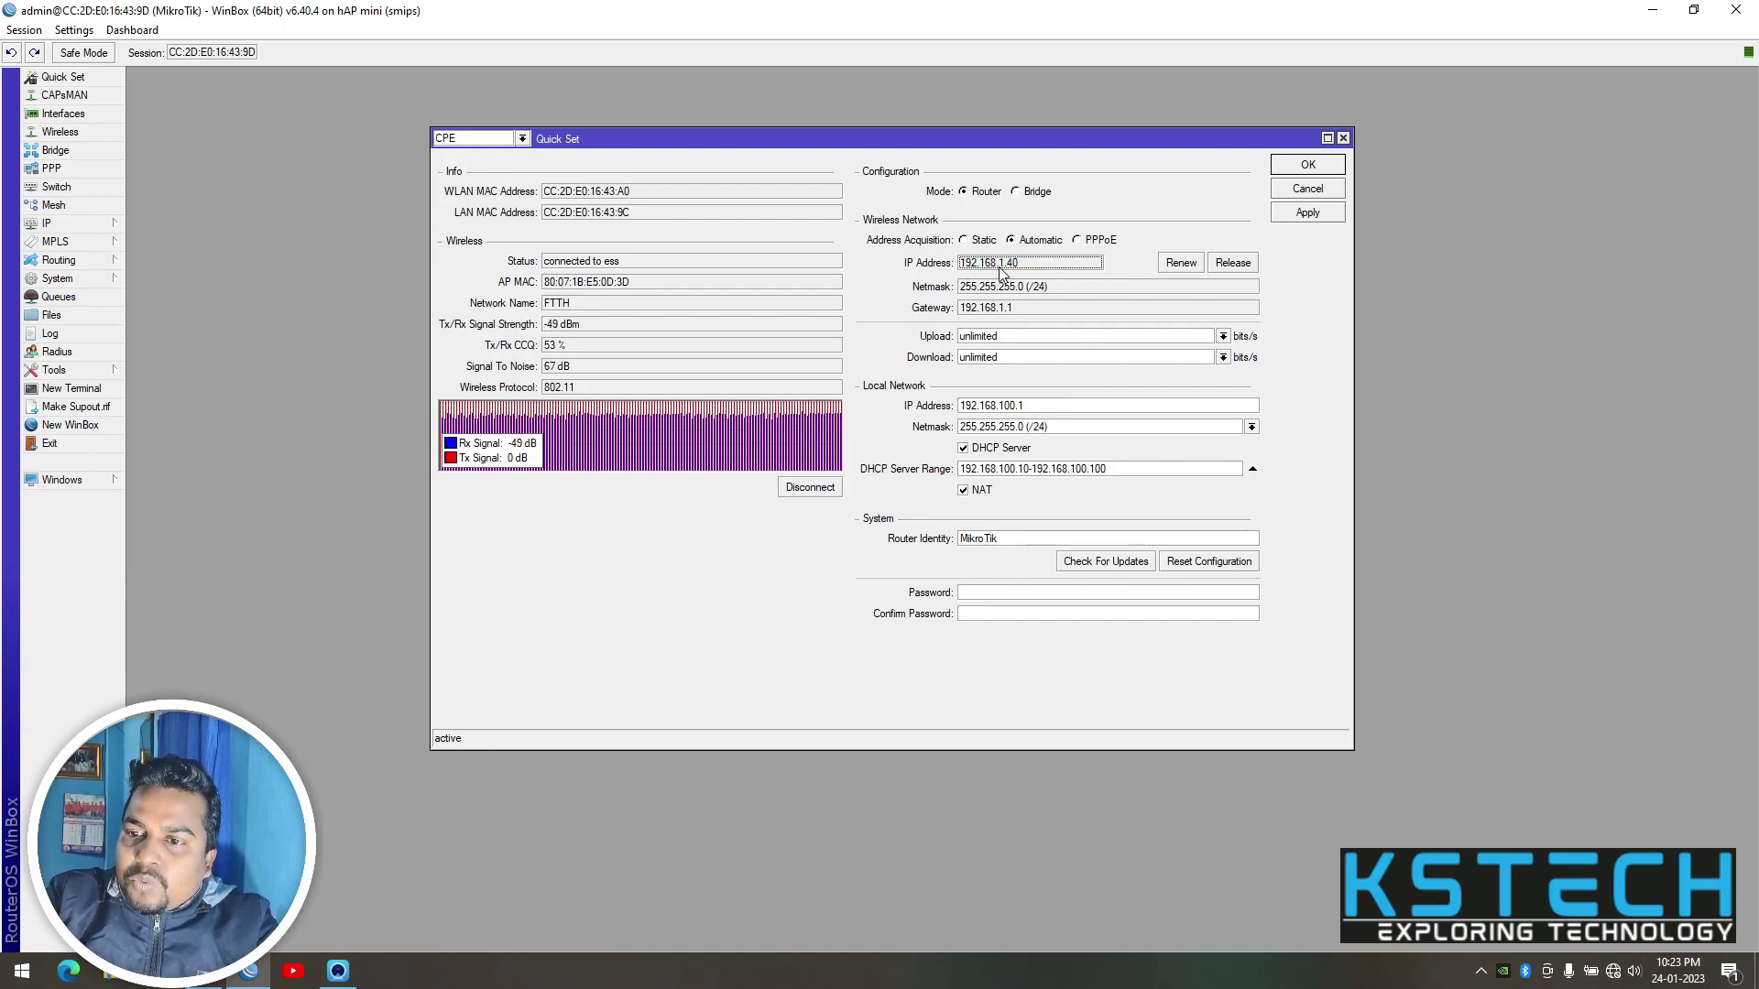
click(967, 289)
mouse_move(967, 289)
mouse_down()
mouse_move(1060, 293)
mouse_move(961, 309)
mouse_up()
click(1056, 289)
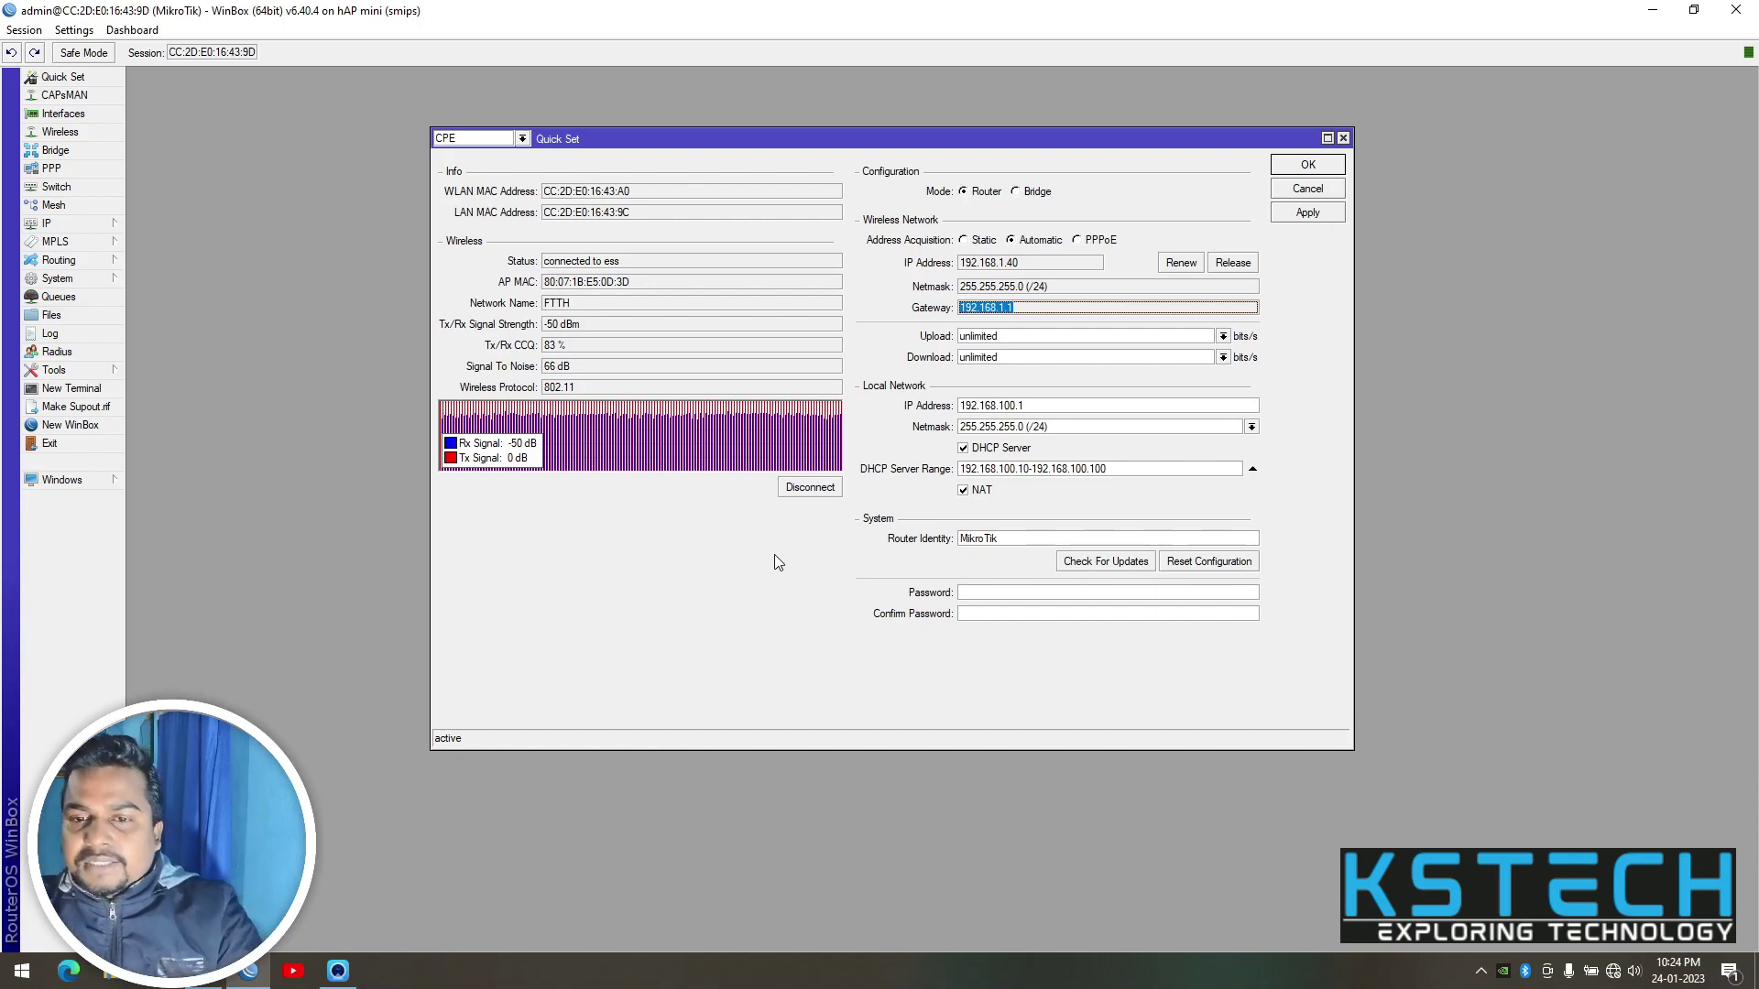
Open Command Prompt via Run and list the PC's addresses with ipconfig.
key(super+r)
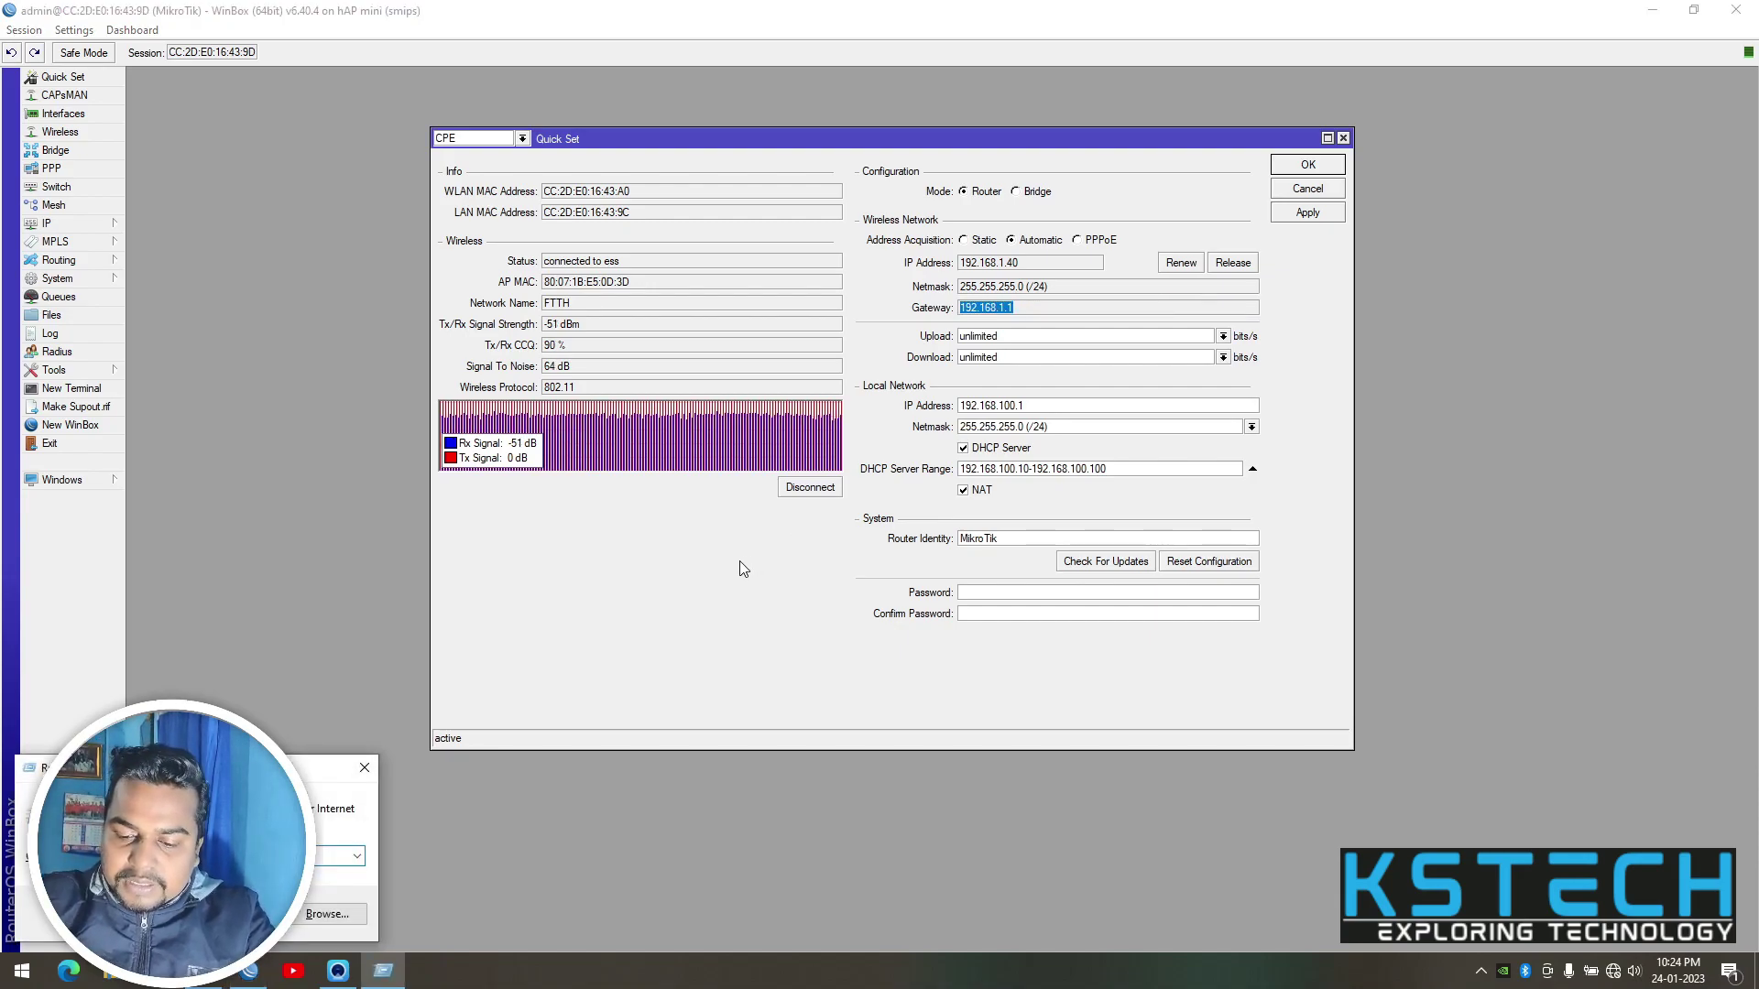
drag(120, 782, 658, 583)
text(n)
key(BackSpace)
text(cmd)
key(Return)
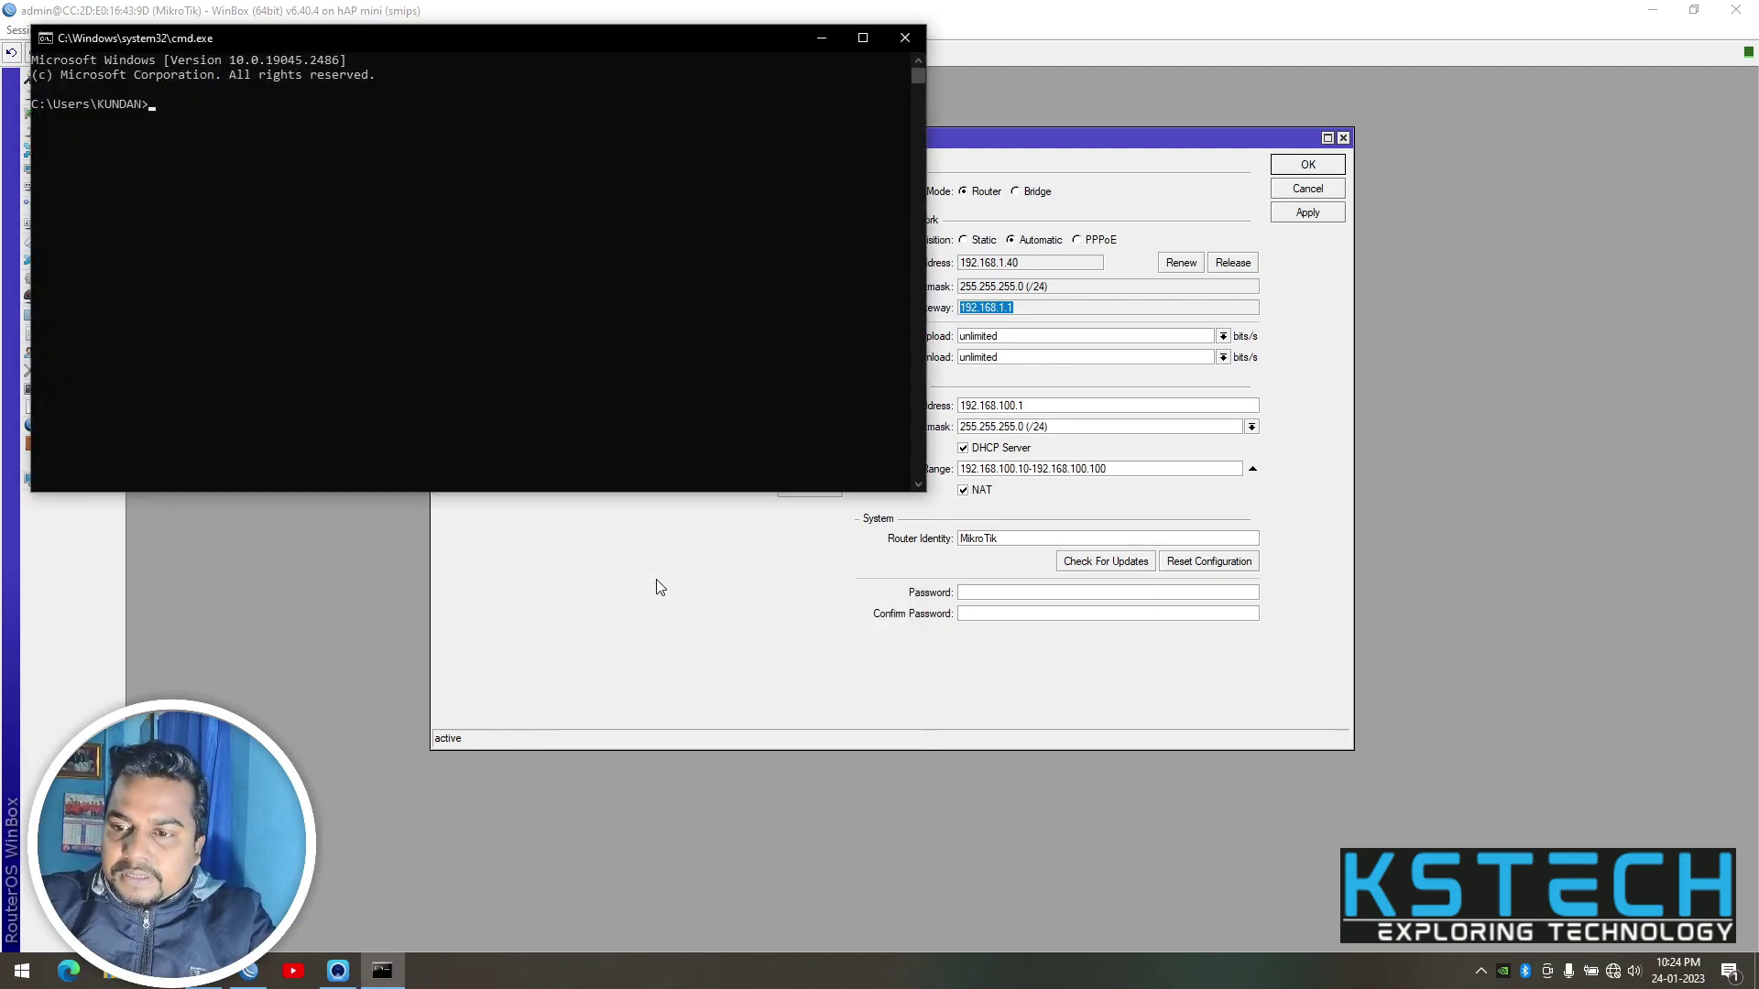
text(ipconfig)
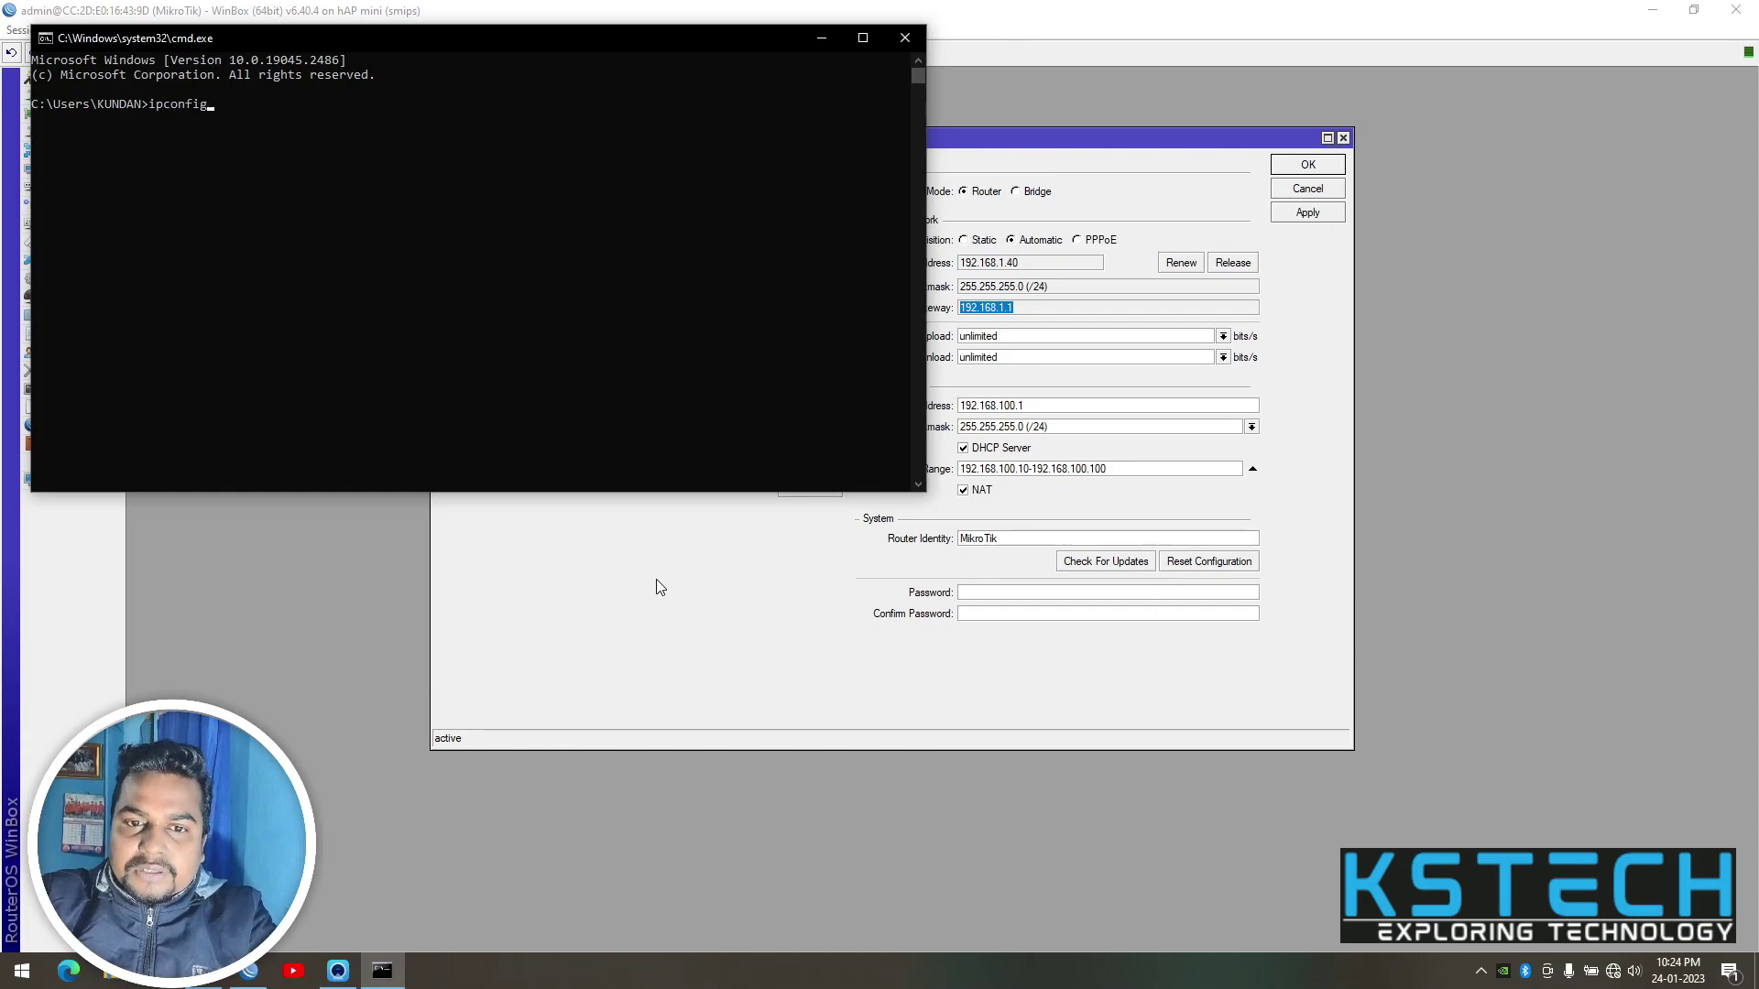
key(Return)
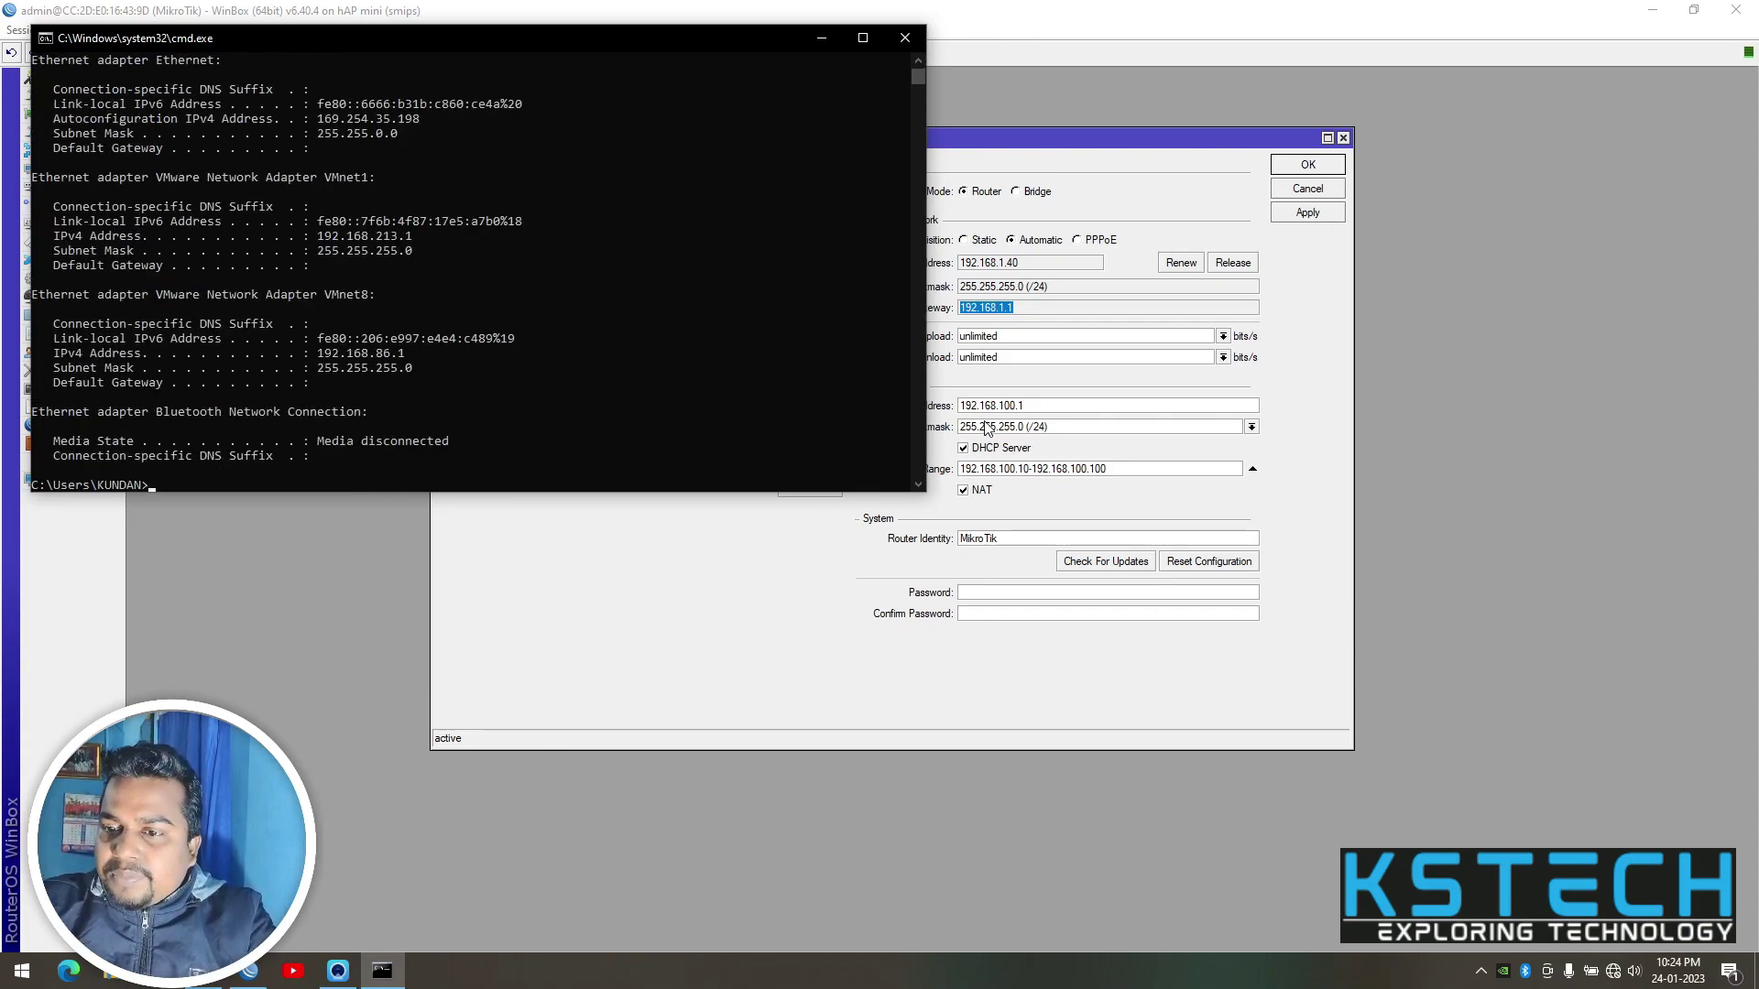
Renew the PC's address with ipconfig /renew, getting 192.168.100.100 via gateway 192.168.100.1.
text(ipcon)
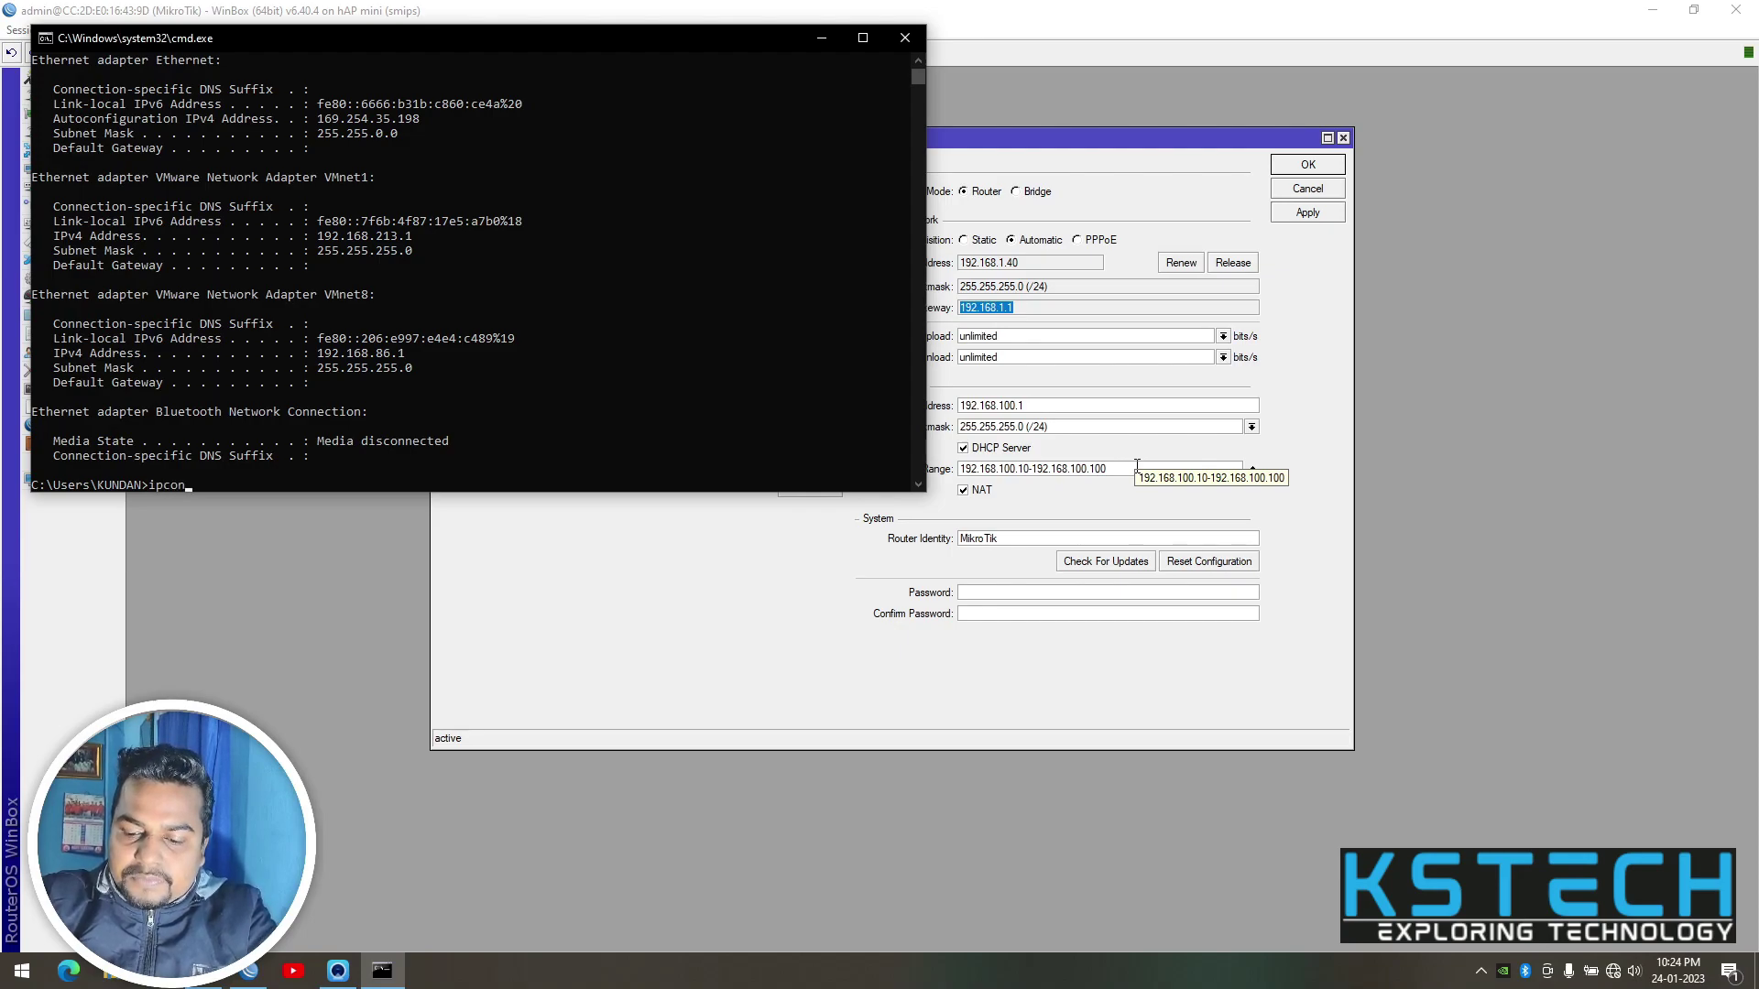
text(fig /renew)
key(Return)
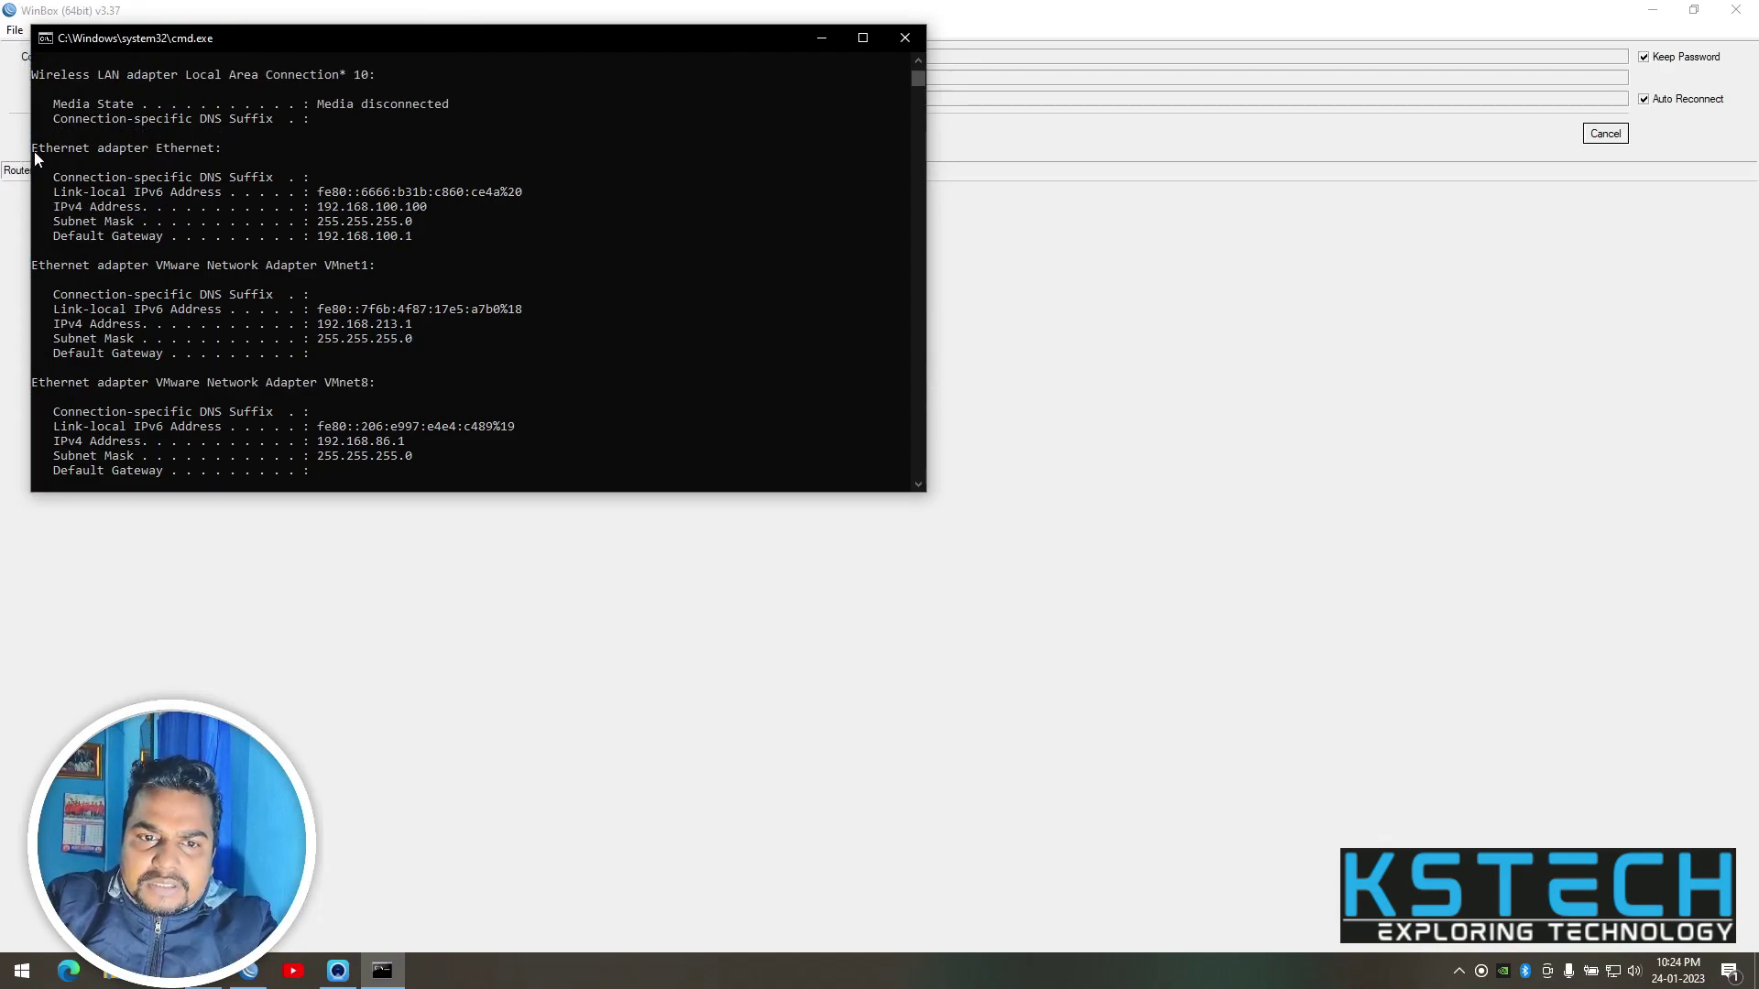
drag(35, 151, 567, 252)
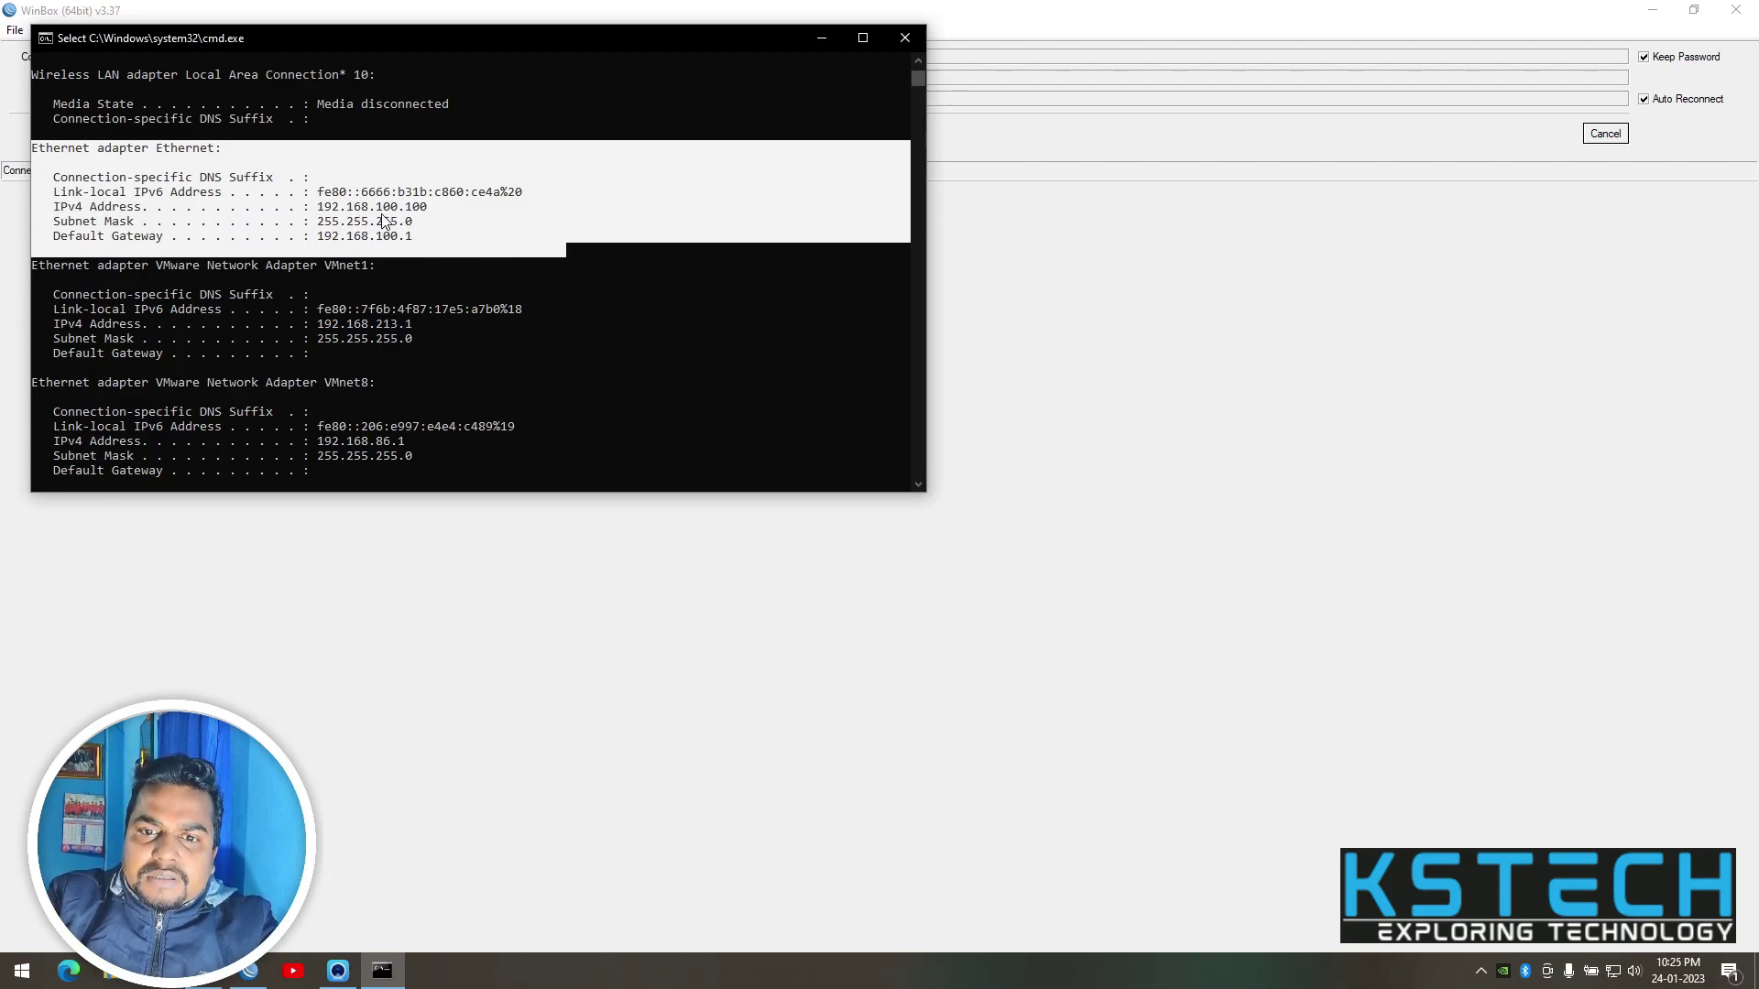
click(421, 255)
scroll(421, 257, down, 2)
Ping google.com and confirm the 91 ms replies.
text(ping g)
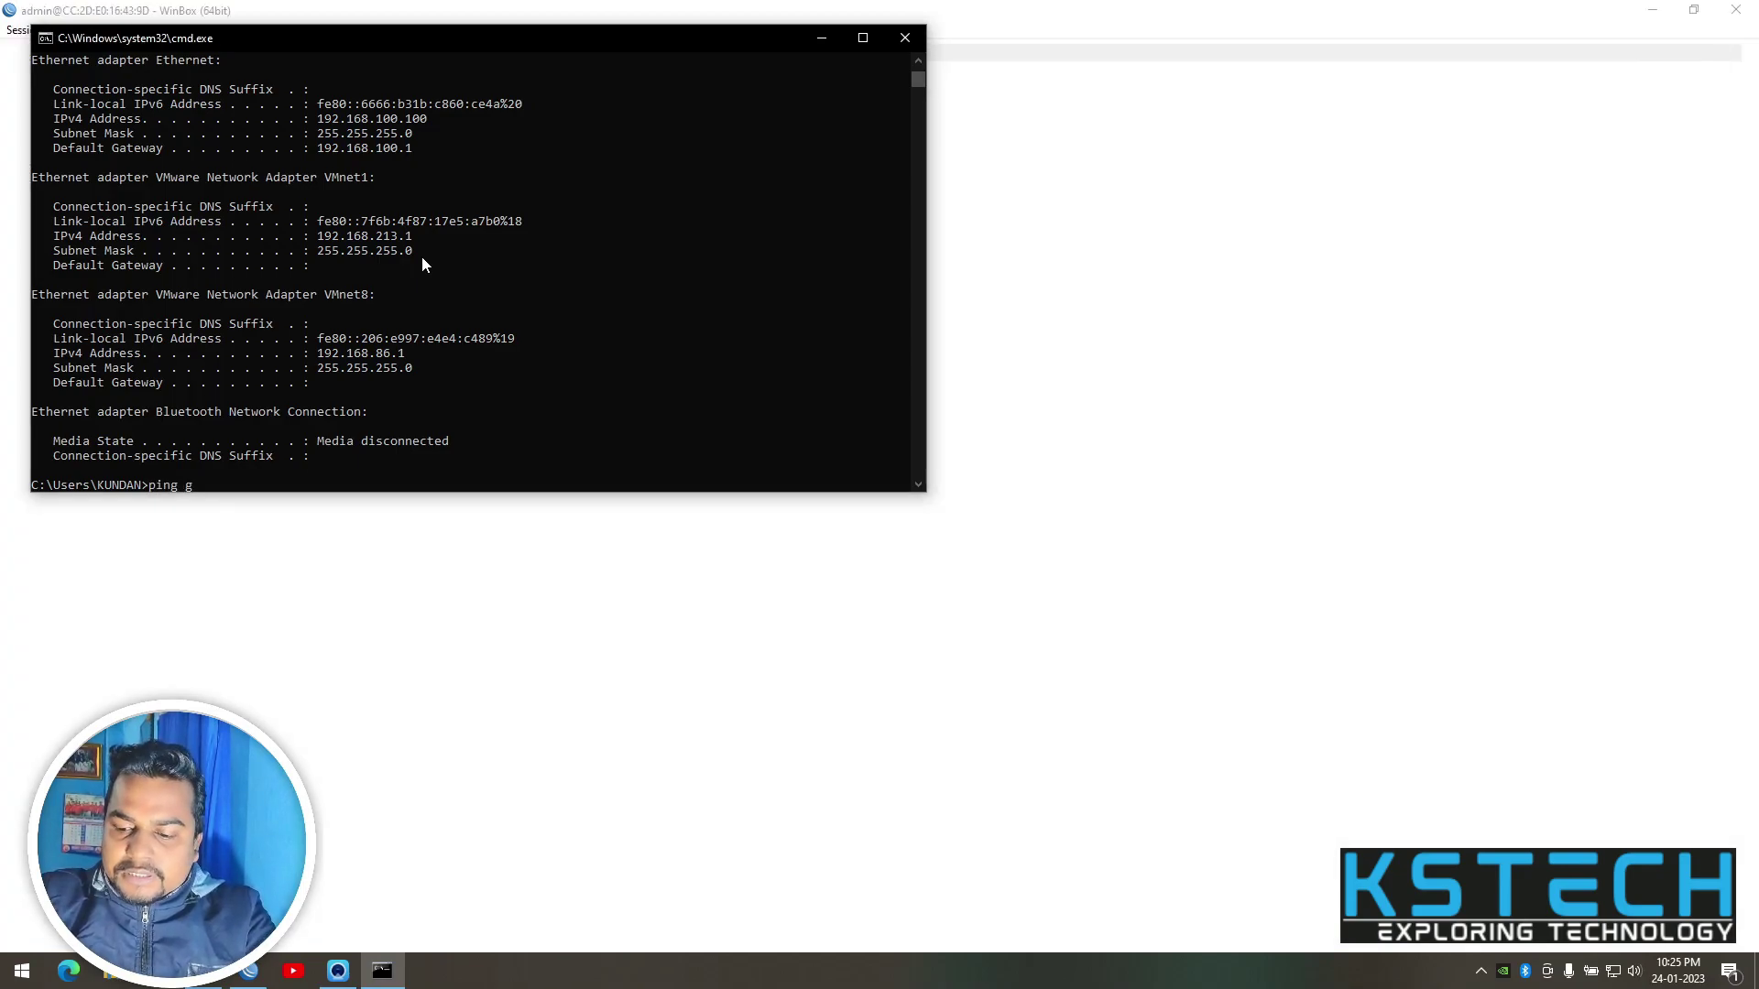
text(oogle.com)
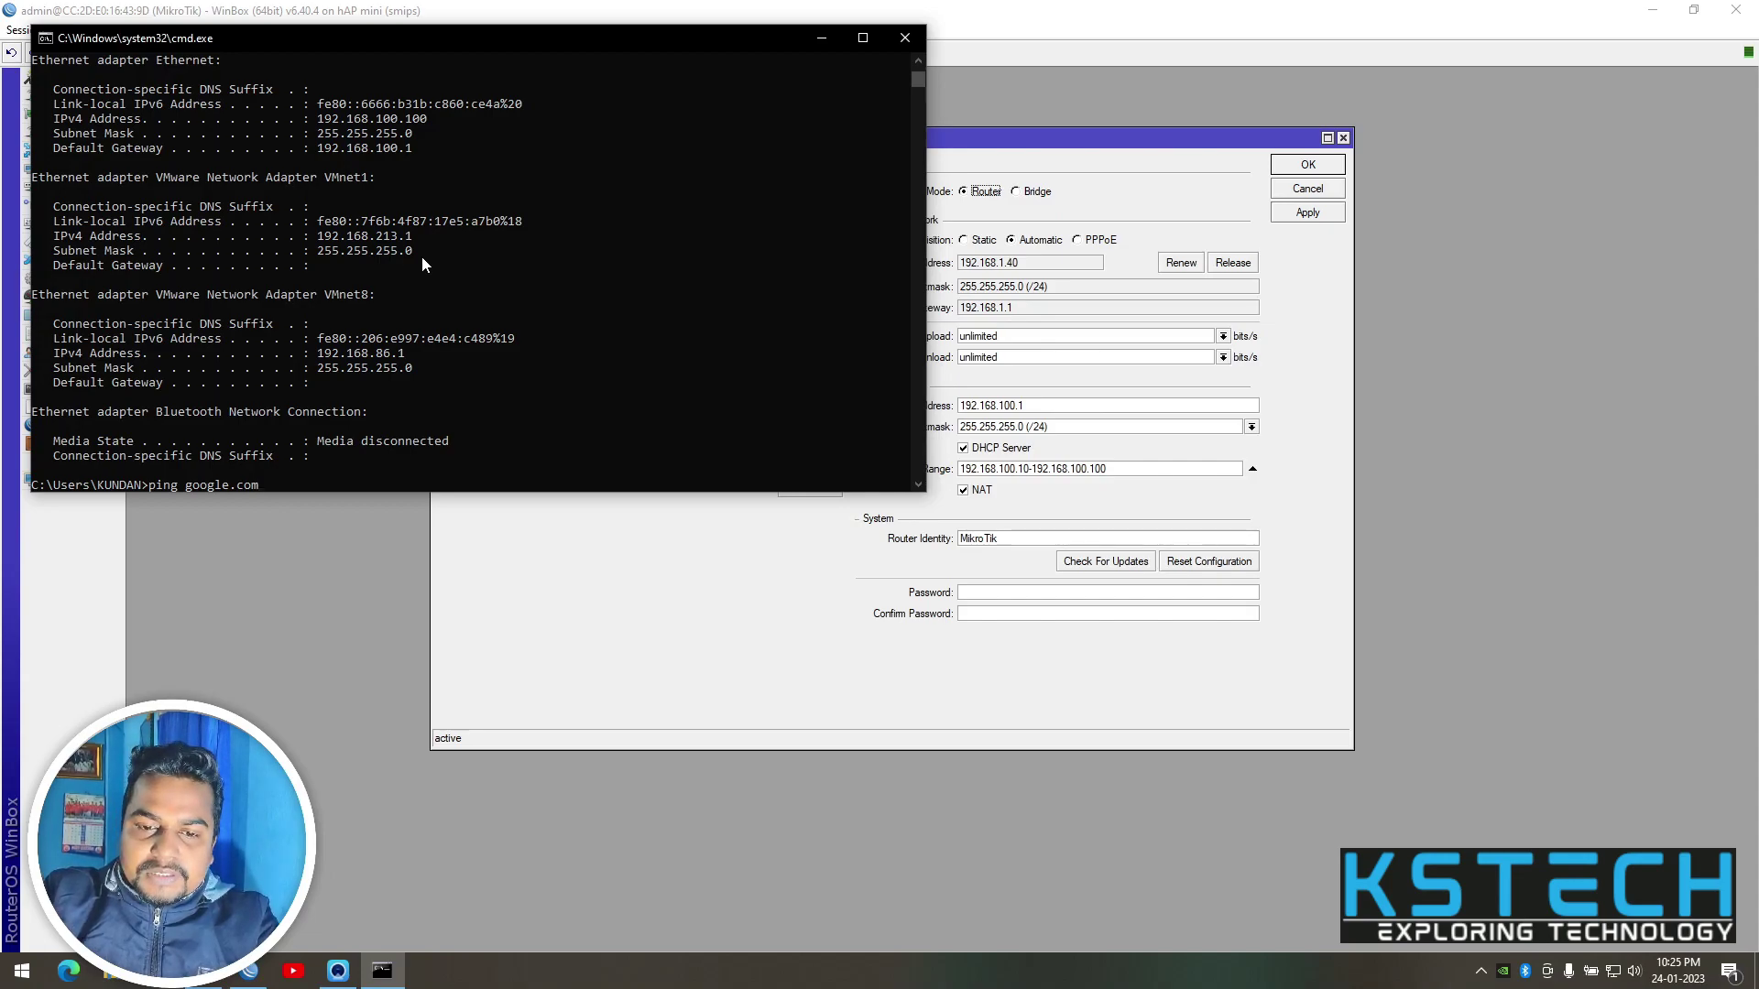
key(Return)
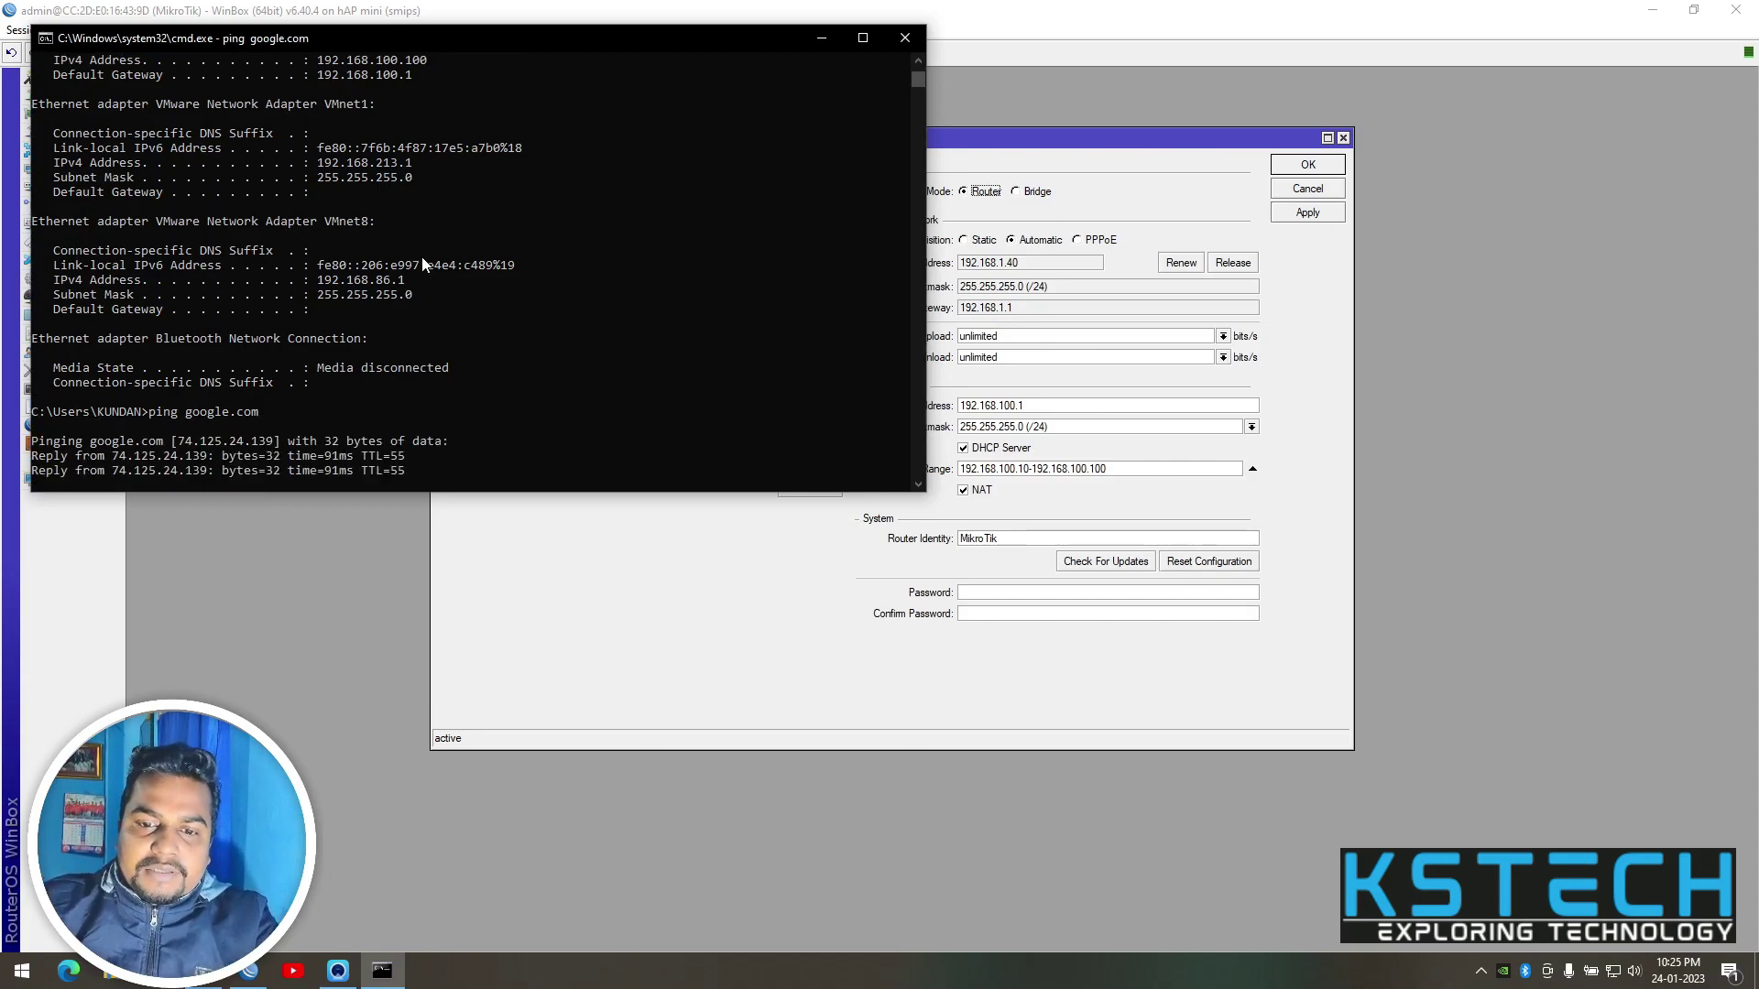
drag(411, 473, 24, 431)
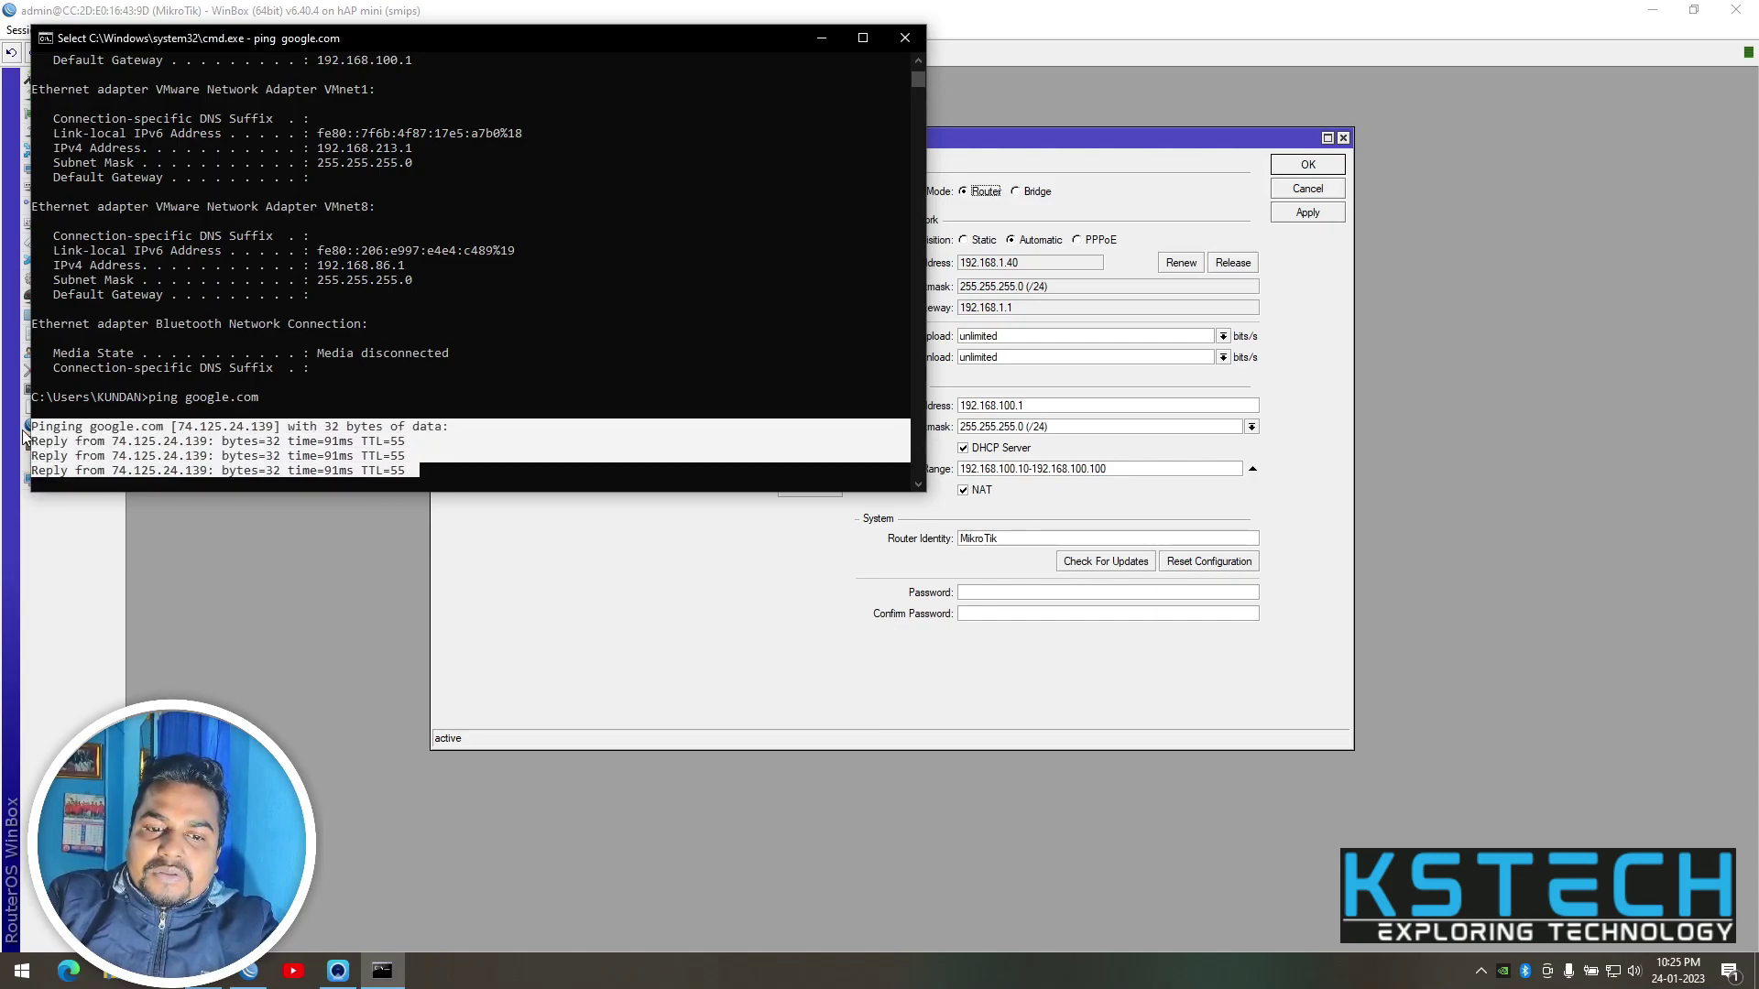
click(255, 400)
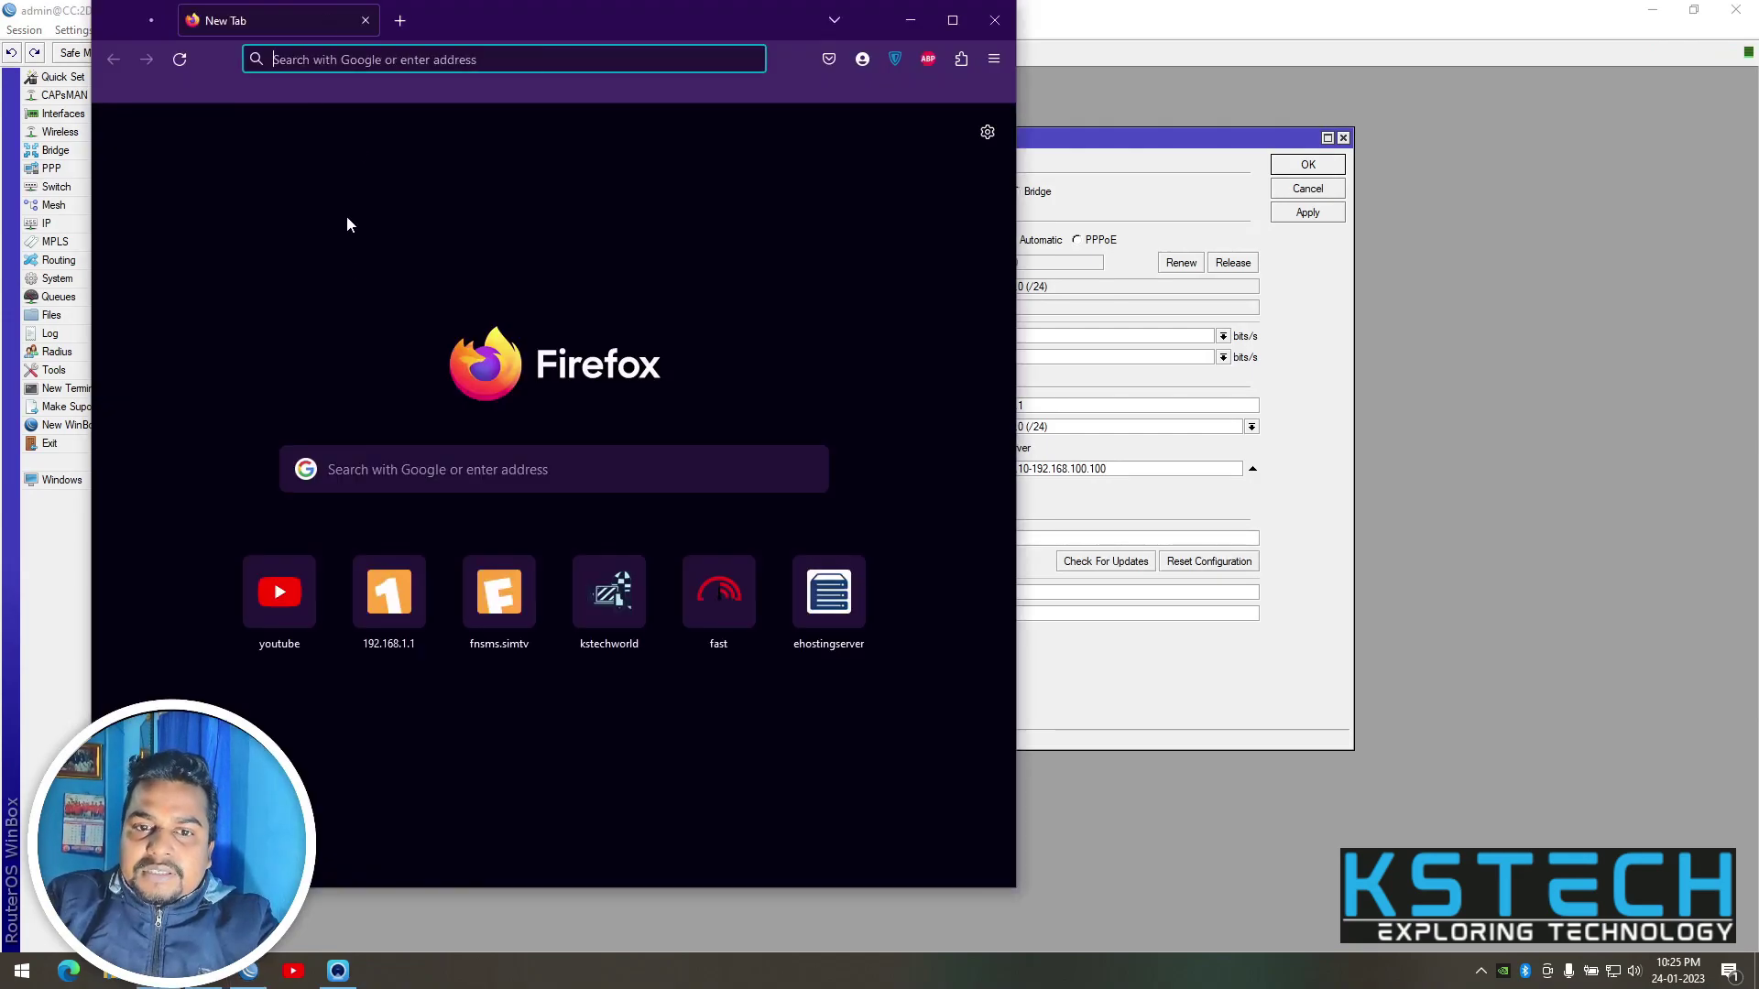
Maximize Firefox and load fast.com to test the internet speed.
double_click(651, 14)
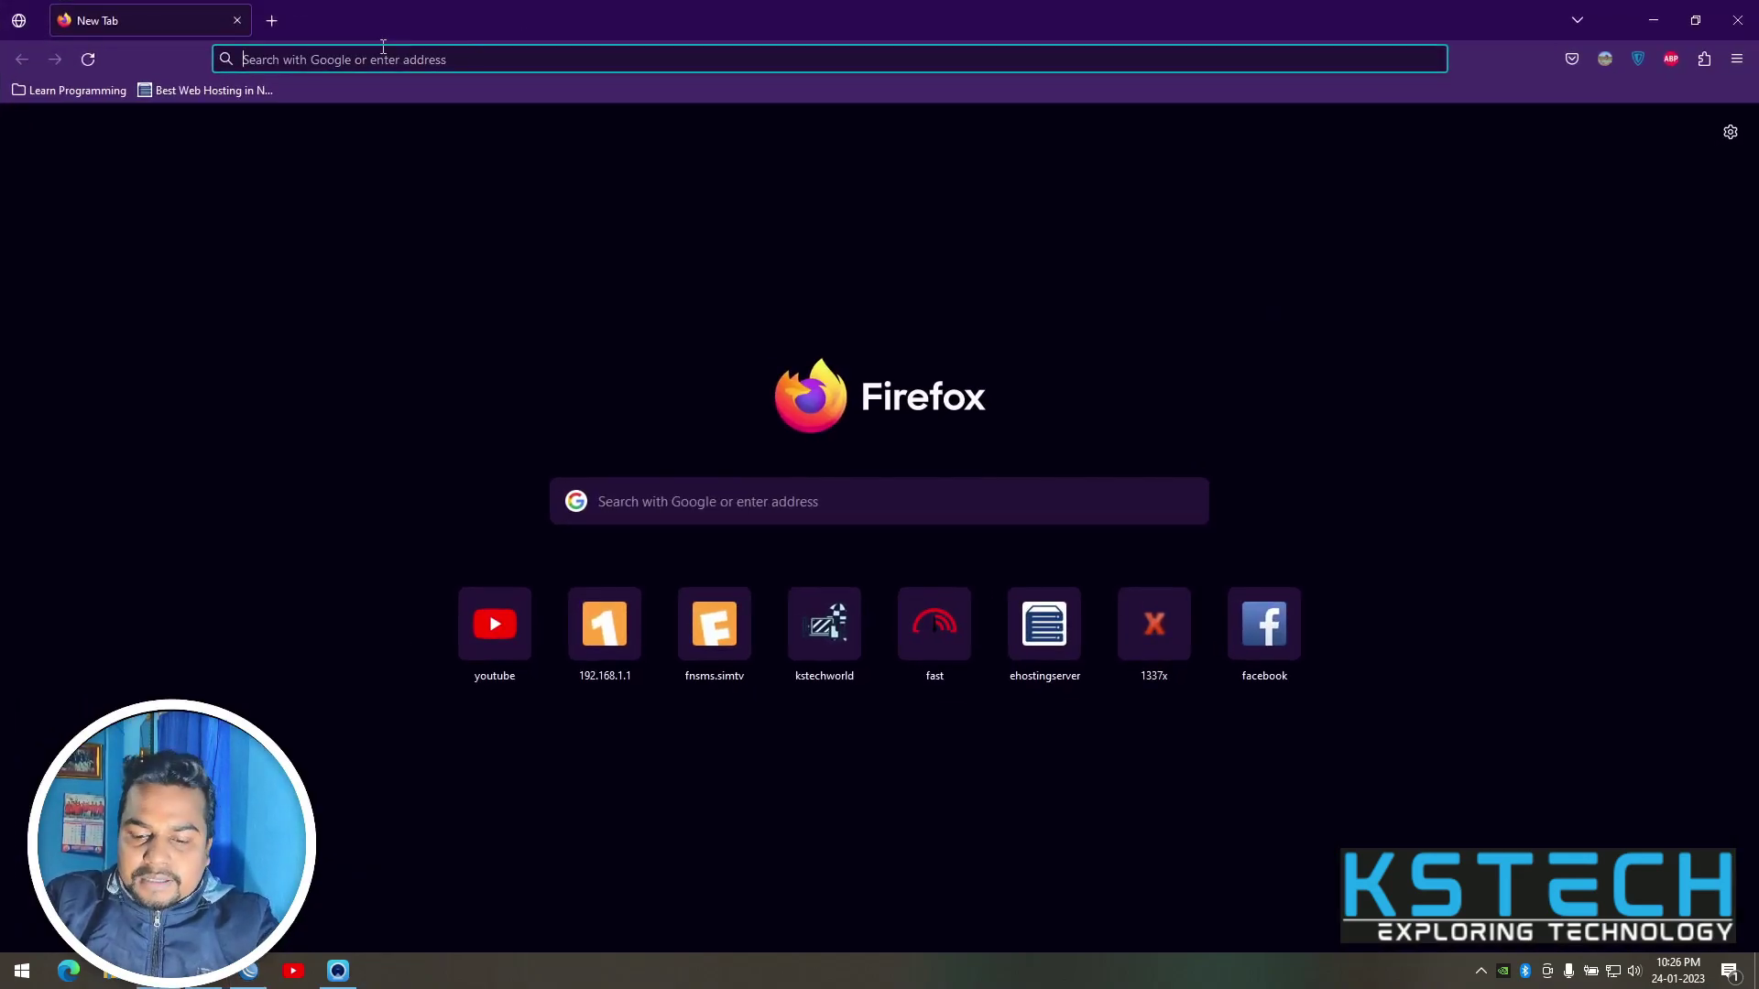
text(fast.com)
key(Return)
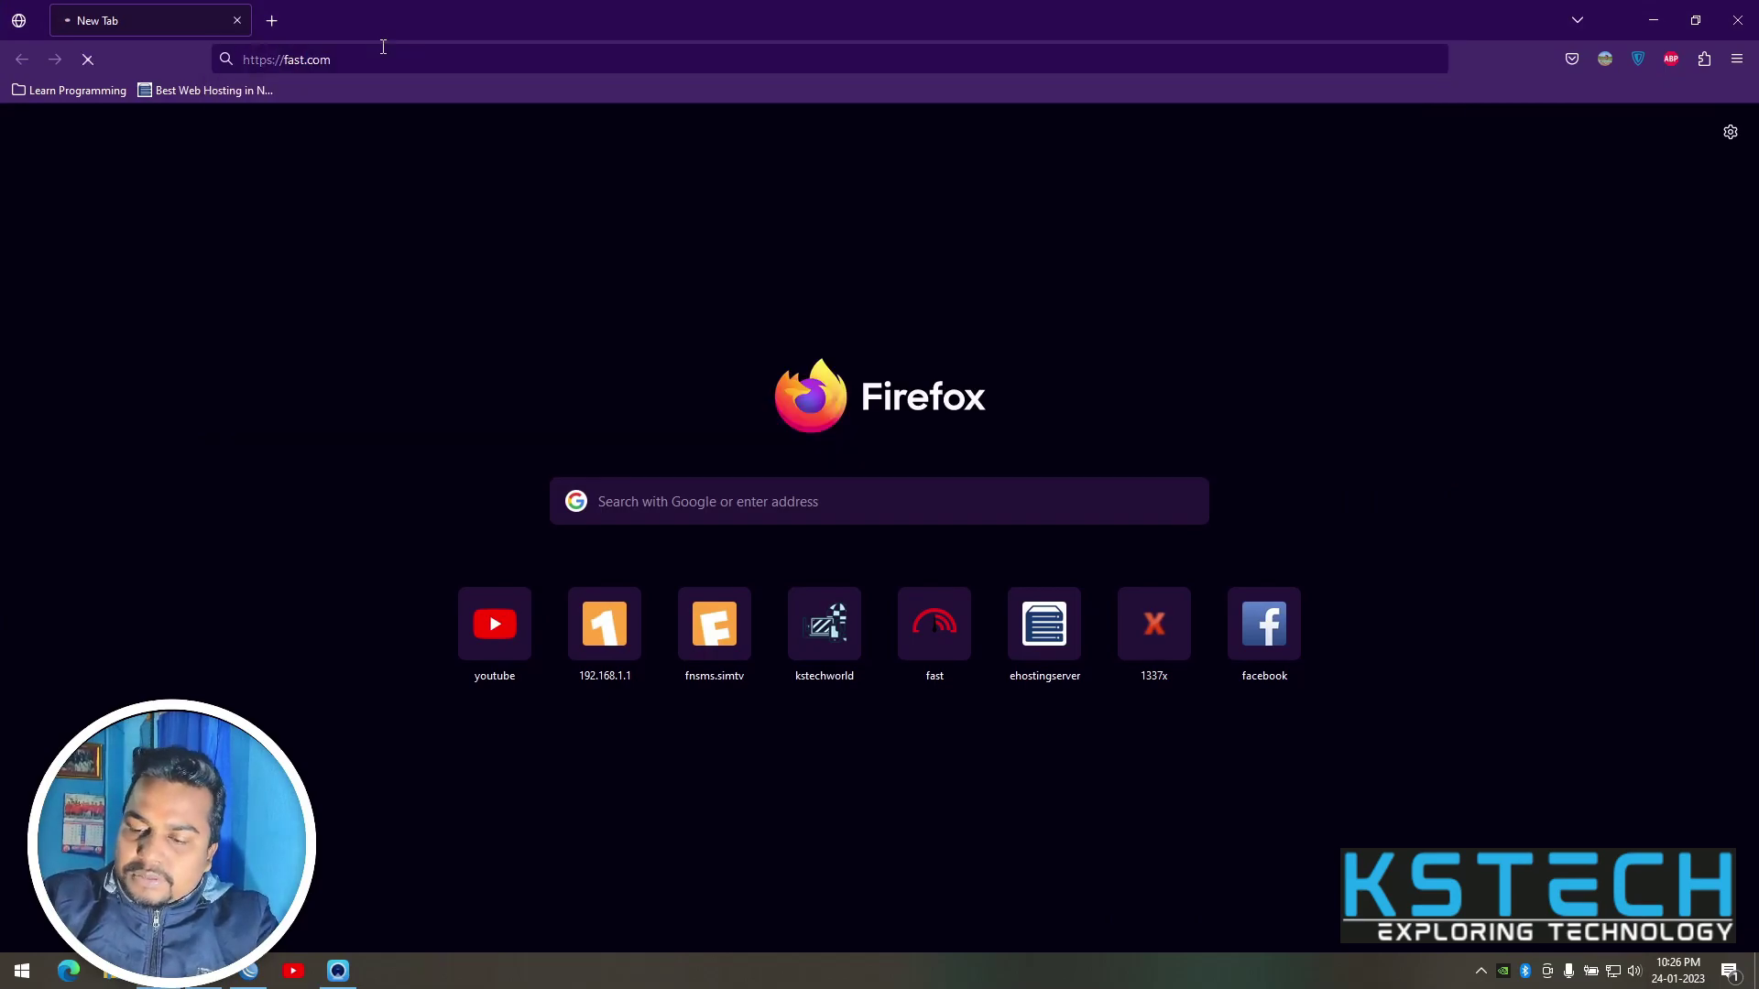